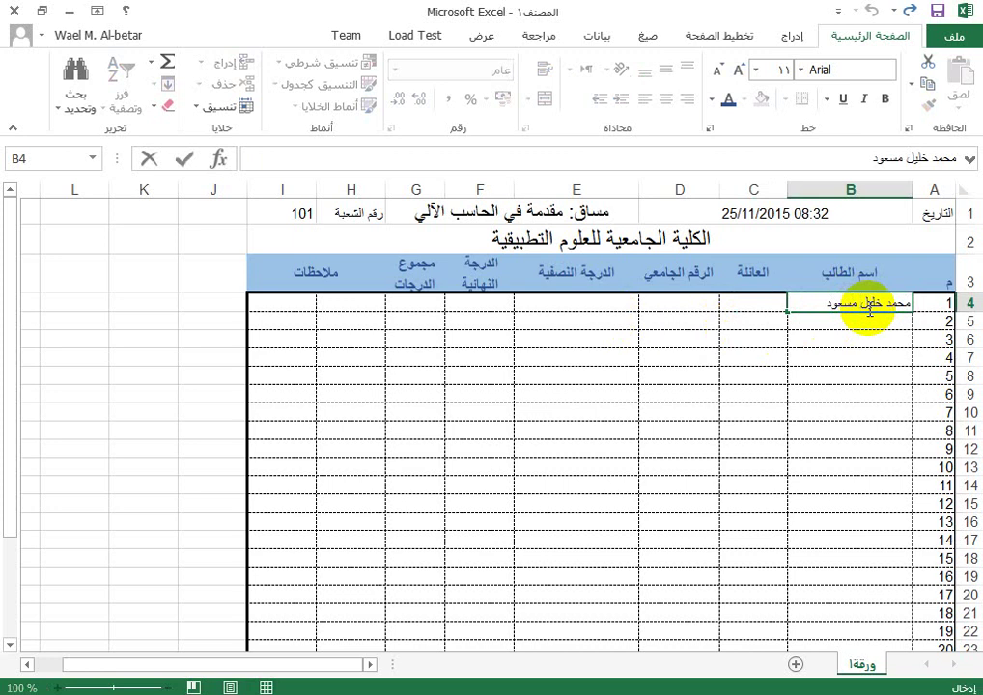
Step: Fill row 4 with the student's name, family name, student number, midterm 25 and final 30
key("Tab")
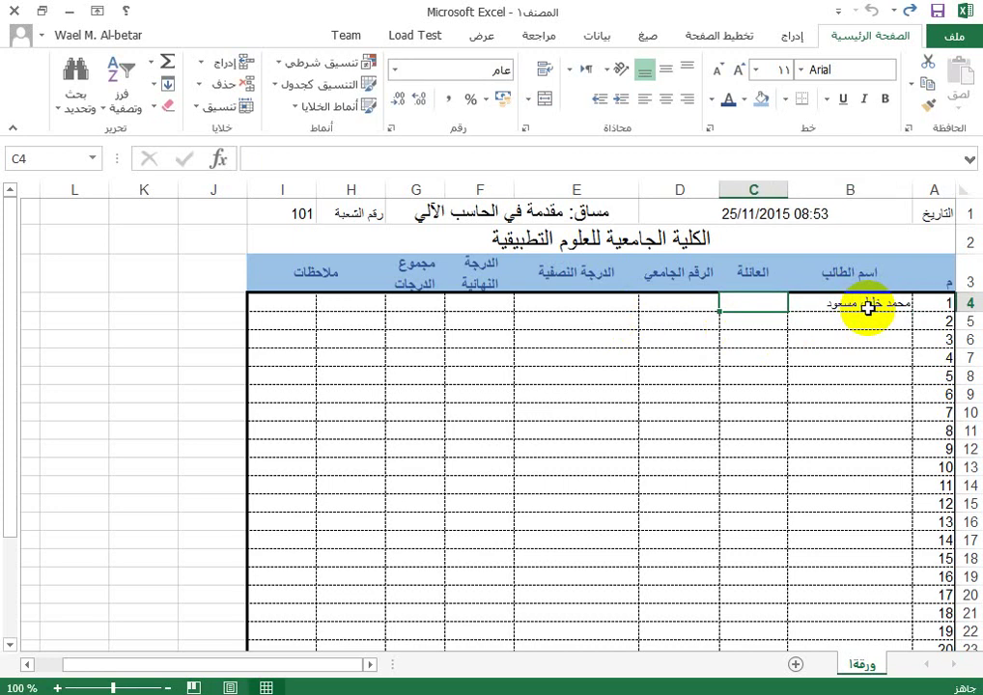
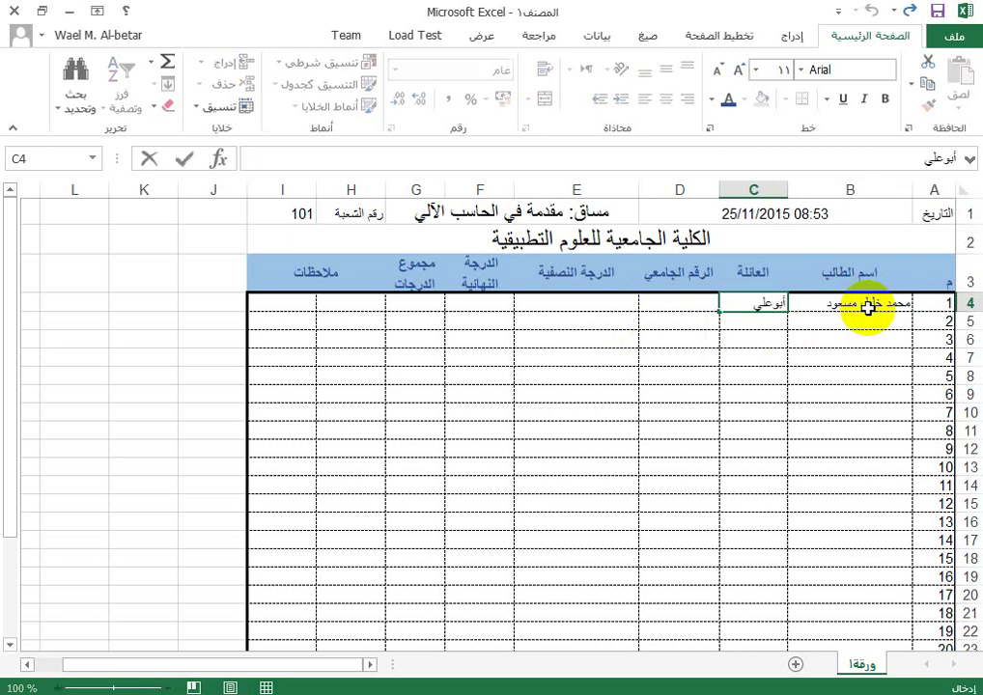
key("Tab")
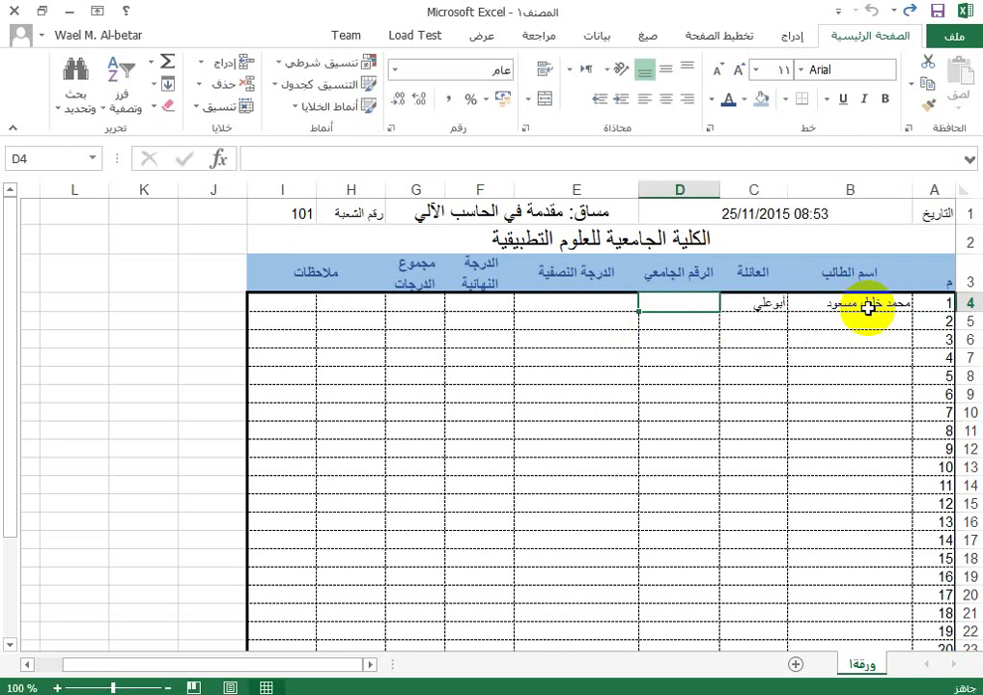
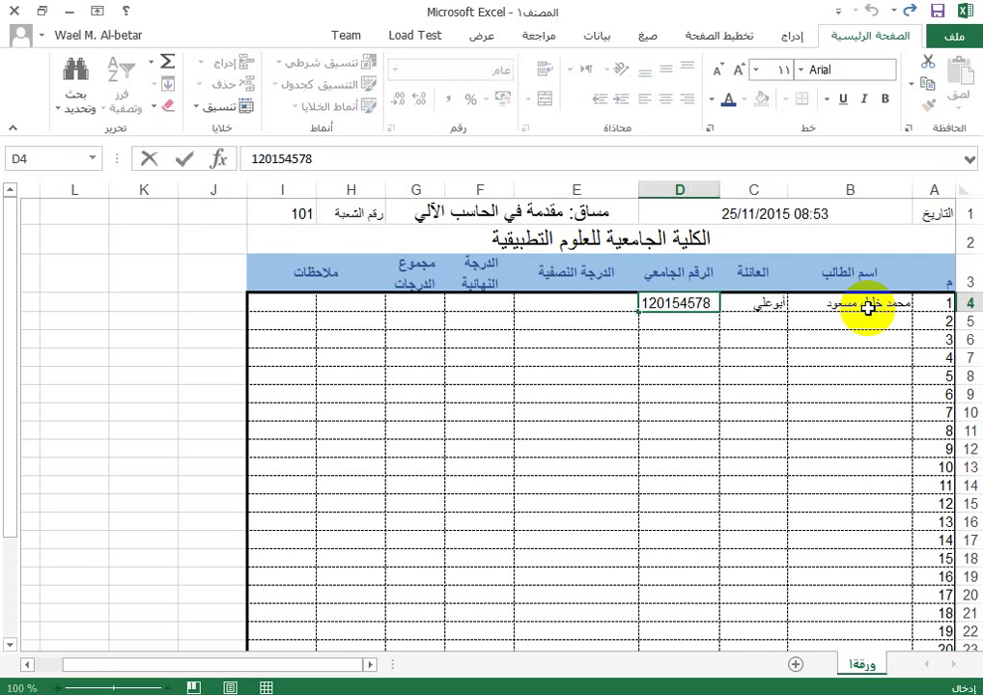
key("Tab")
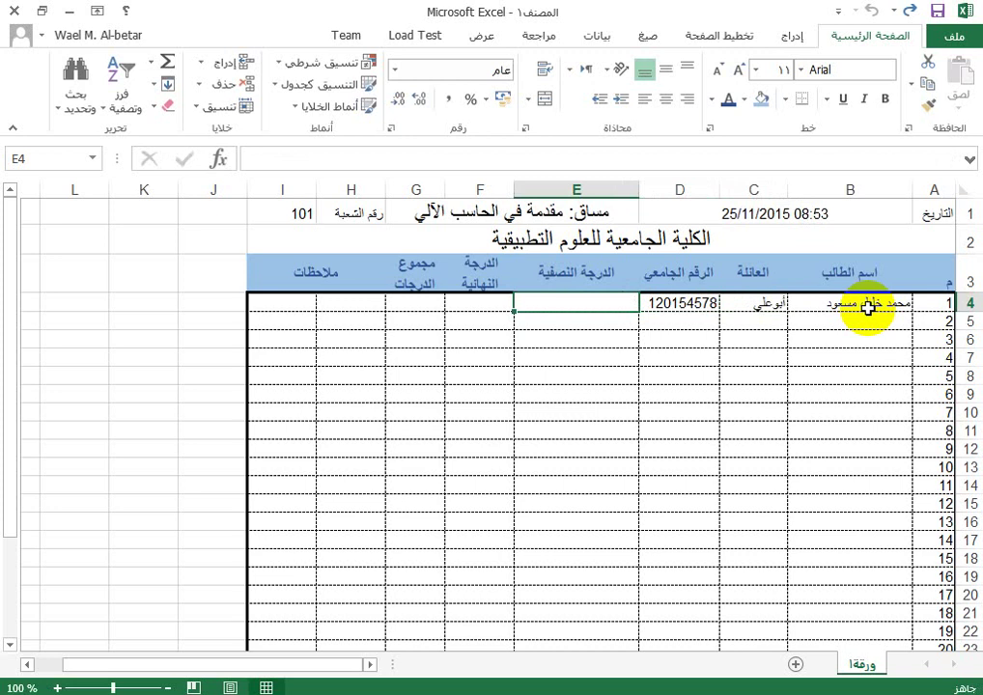
key("Tab")
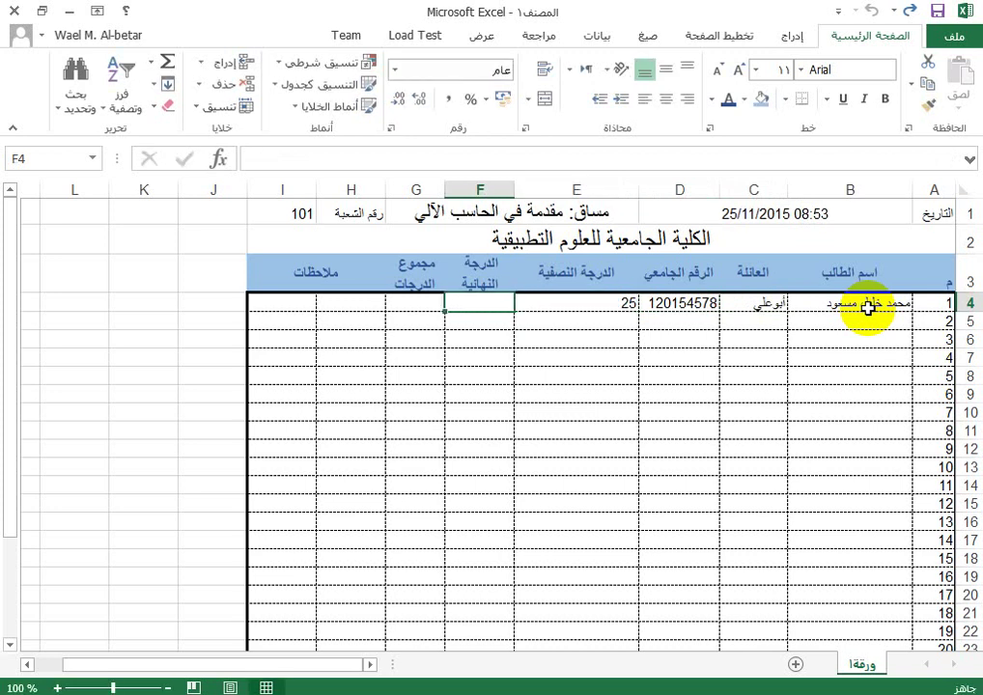
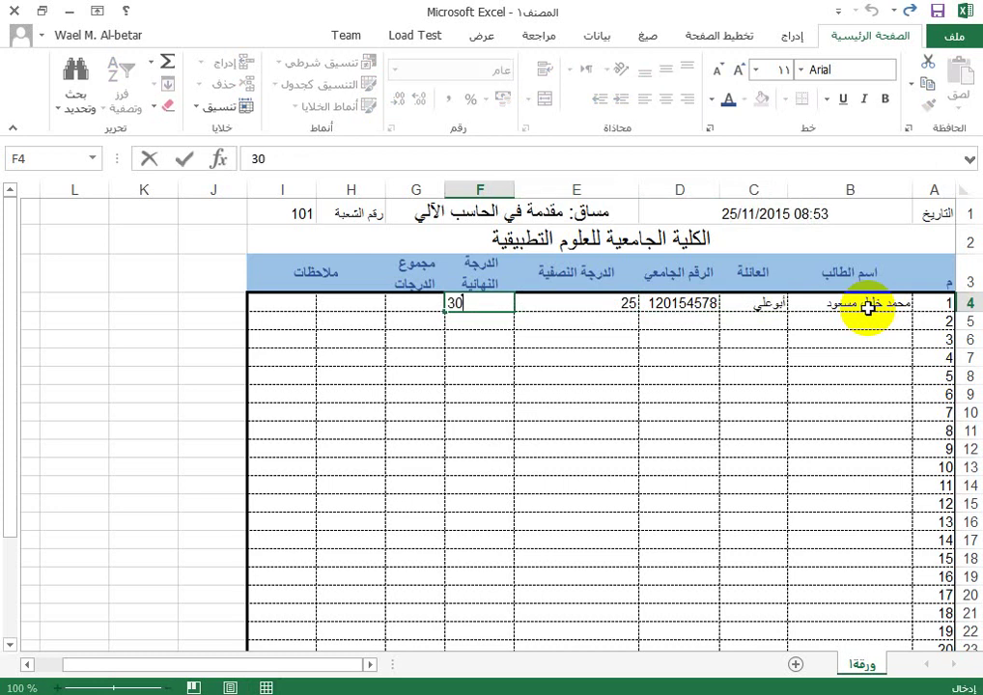
key("Tab")
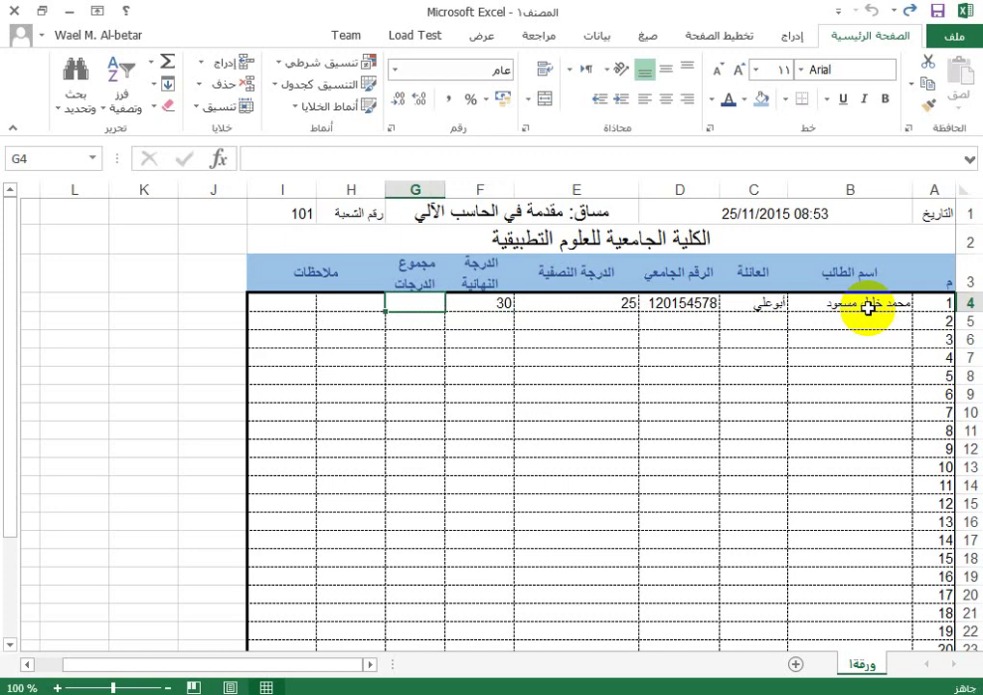
Step: Enter the total formula =E4+F4 in G4, giving 55
type("=")
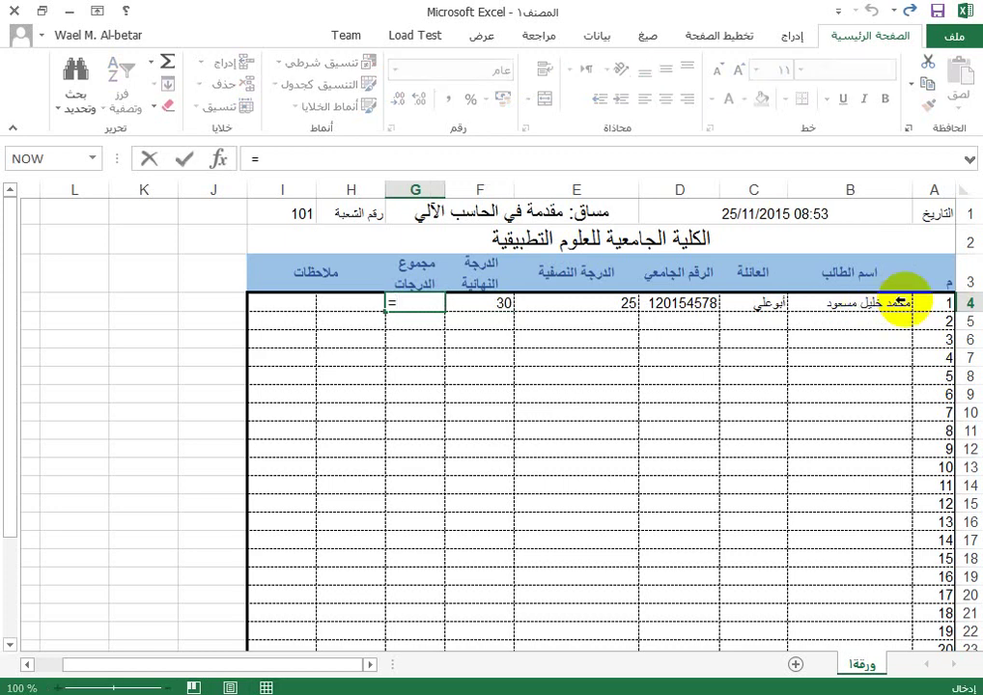
left_click(592, 302)
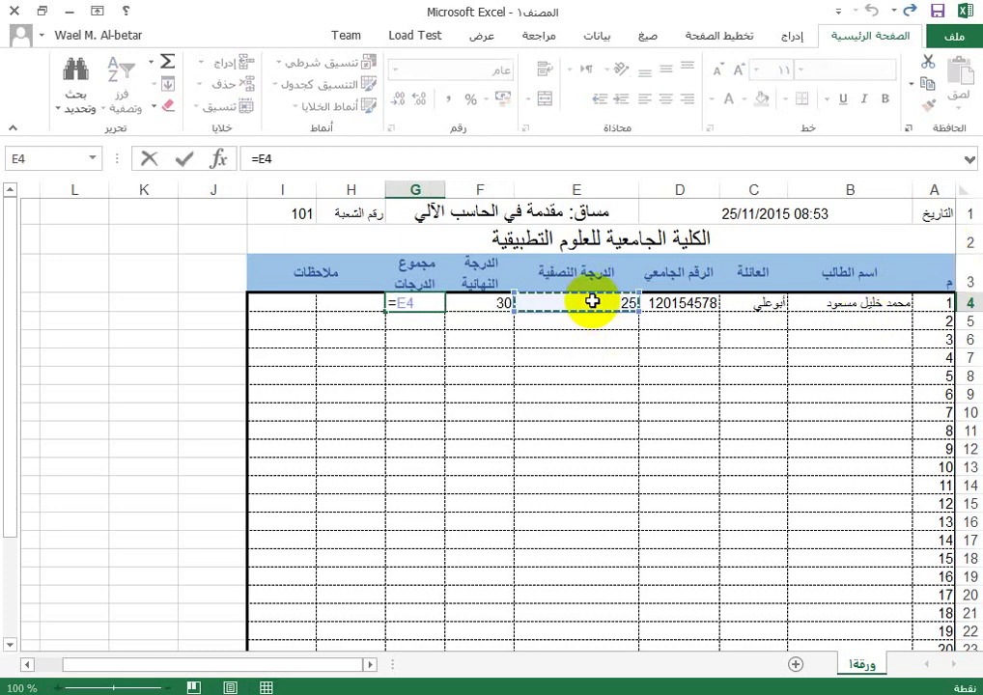
type("+")
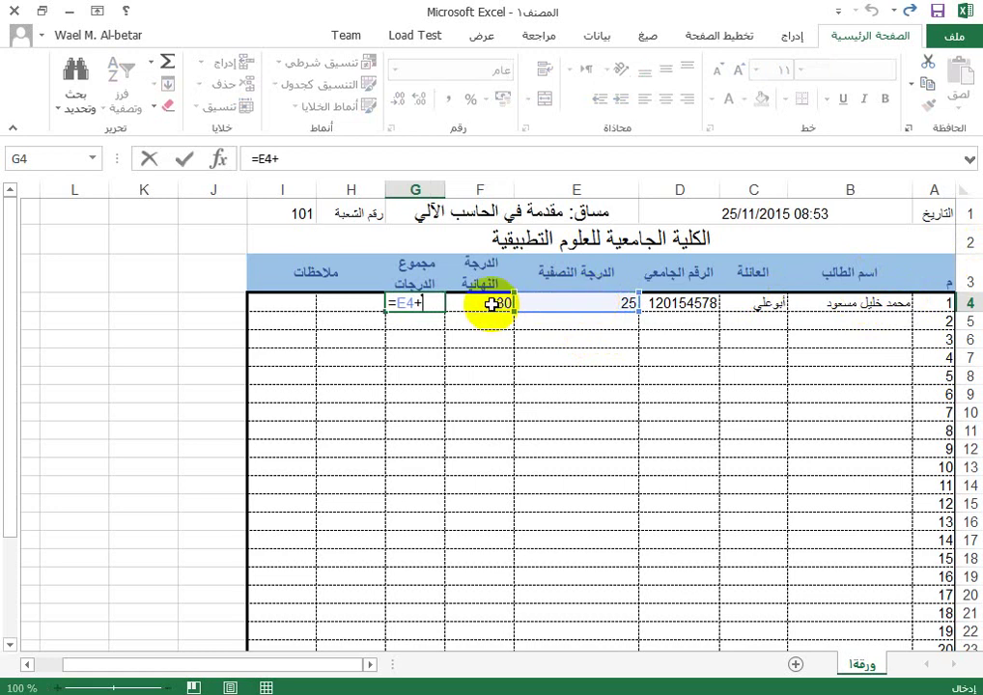
left_click(480, 303)
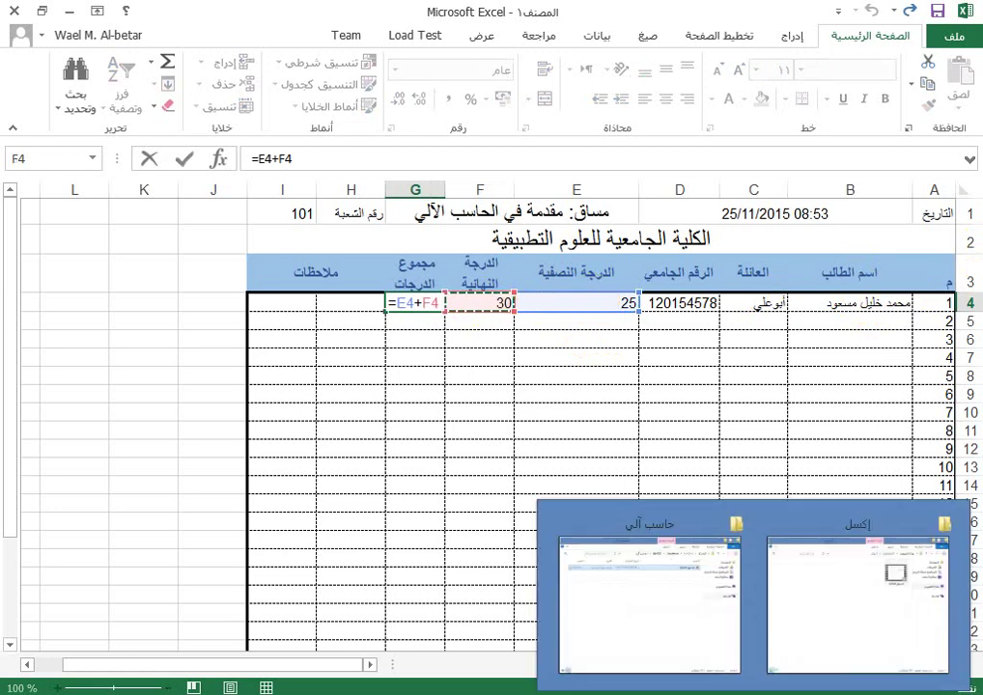
key("Return")
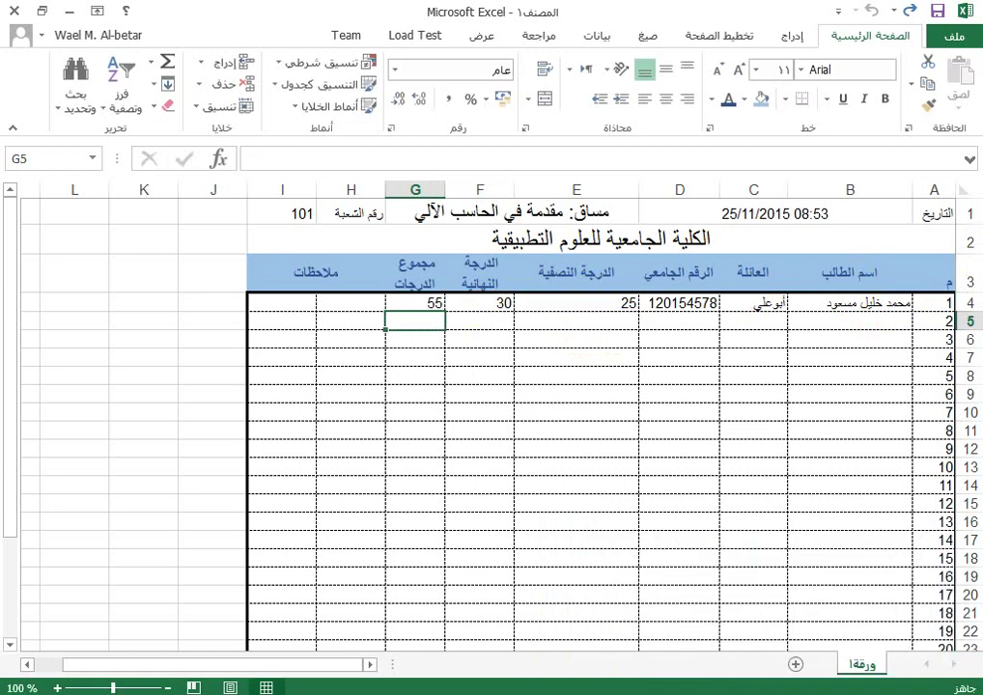
Step: Change the midterm grade in E4 to 30 so the total reads 60
left_click(416, 302)
left_click(577, 303)
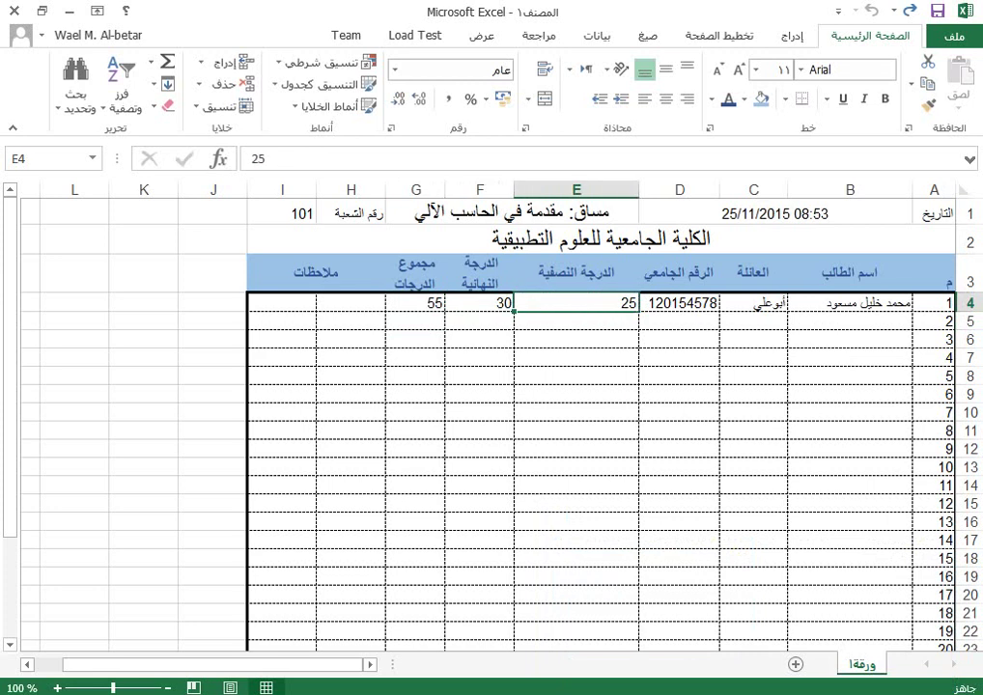
type("30")
key("Return")
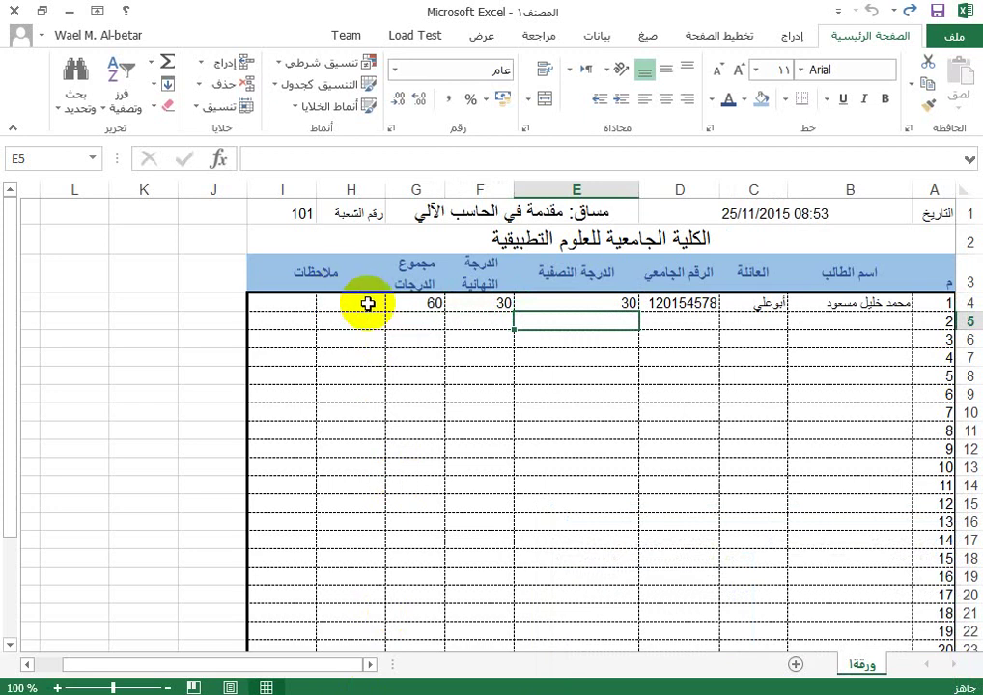
Step: Merge the notes cells H4 and I4 into one cell
left_click_drag(371, 303, 283, 306)
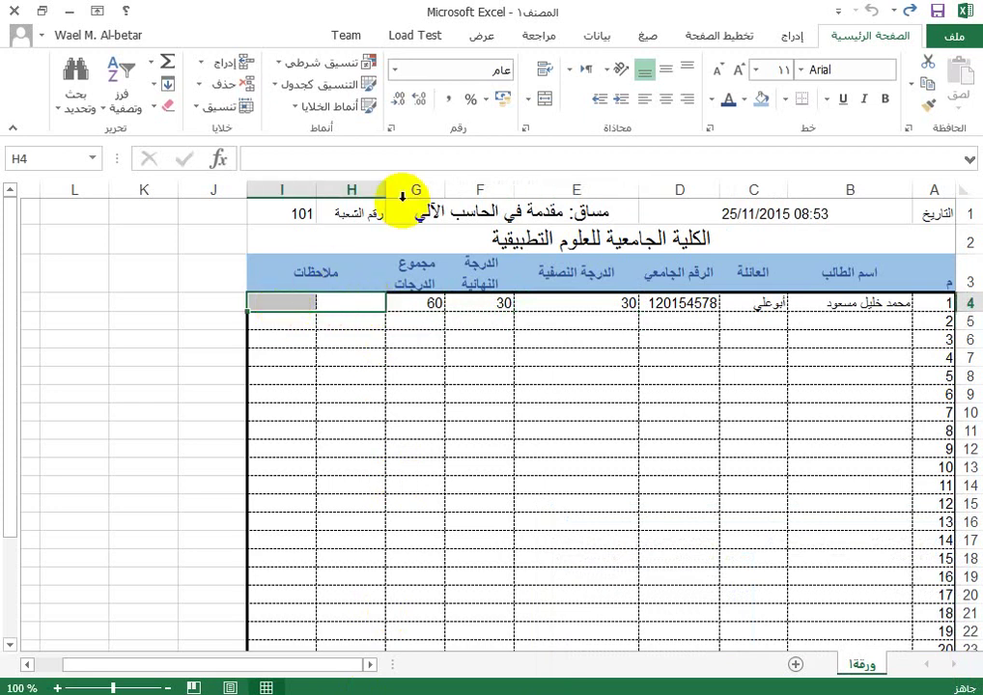
left_click(543, 99)
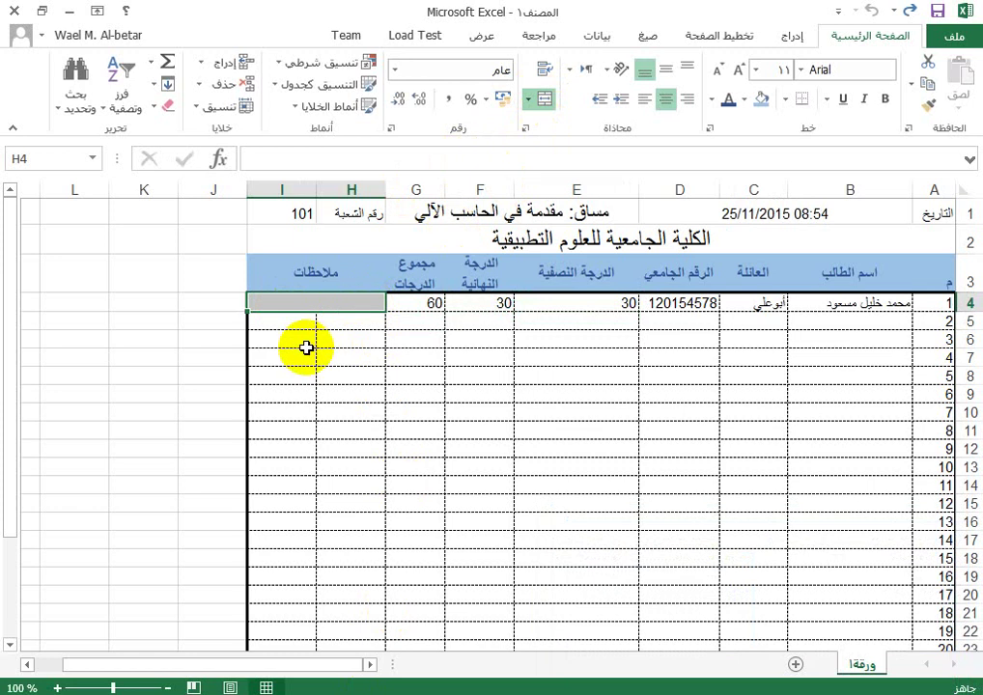
left_click(336, 320)
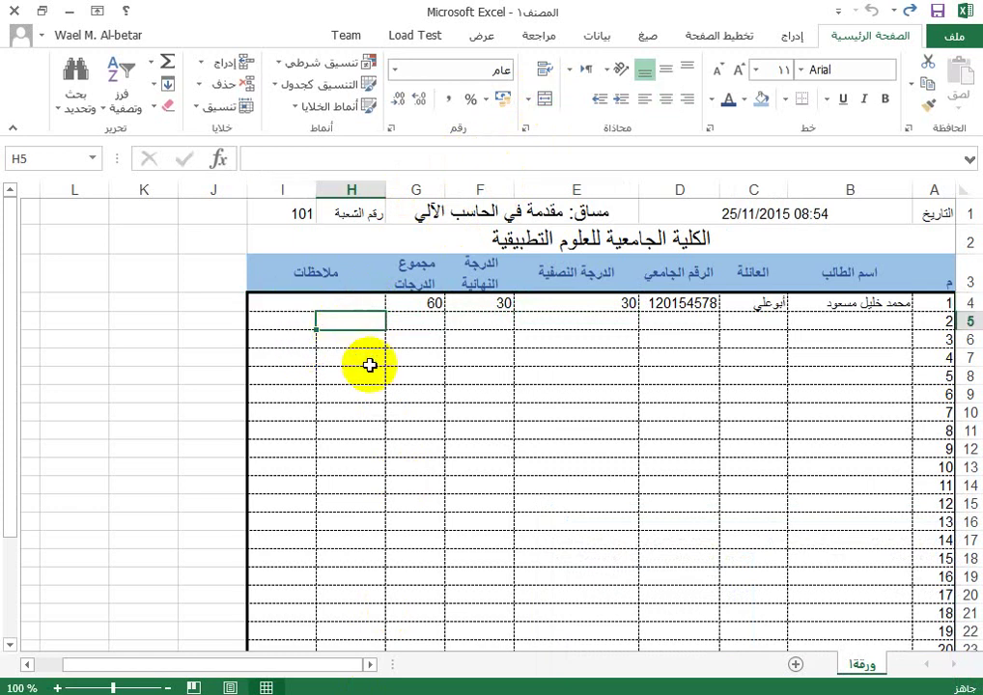
Step: Fill the G4 total formula down column G to row 30
left_click(426, 306)
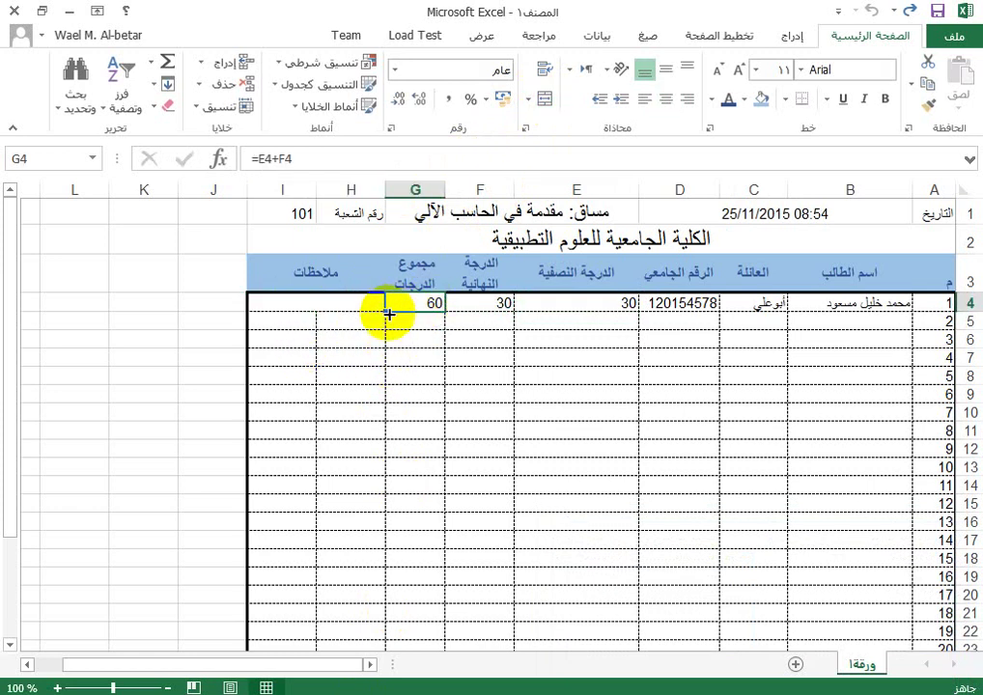
left_click_drag(386, 311, 423, 613)
scroll(421, 560, "up", 3)
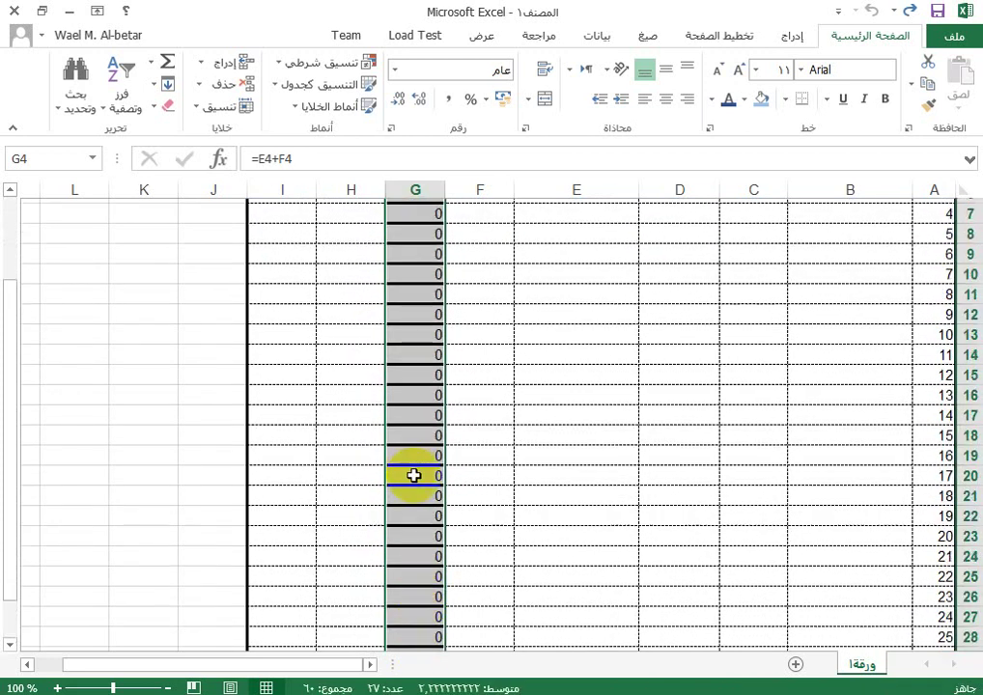
Step: Check that the copied totals, e.g. G5 =E5+F5, reference their own rows
left_click(425, 322)
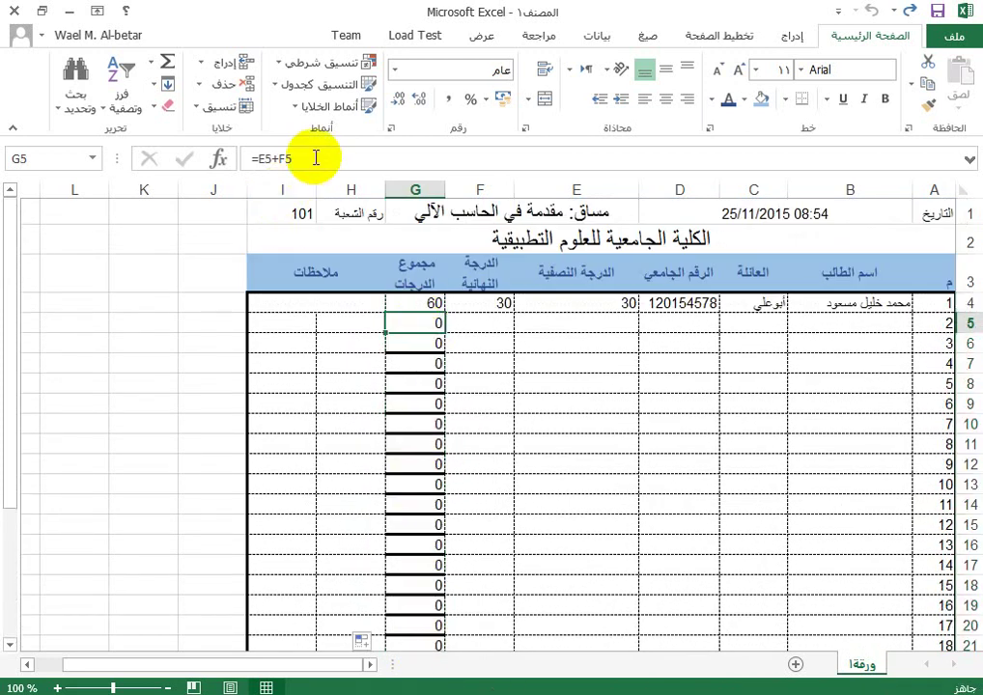
left_click_drag(320, 157, 238, 163)
left_click(239, 162)
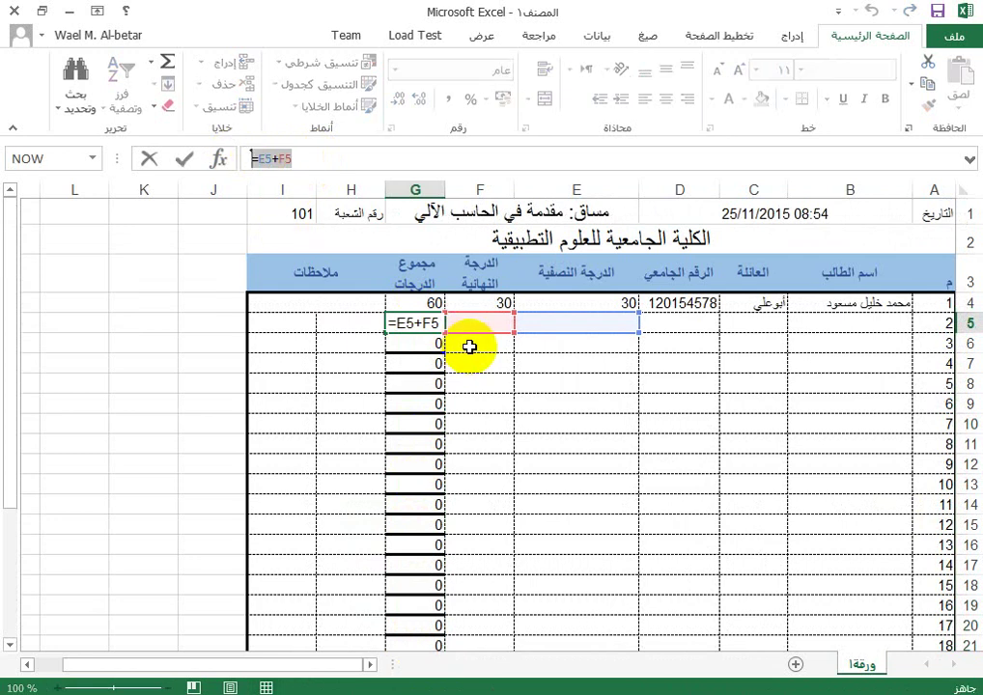
key("Escape")
key("Down")
key("Down")
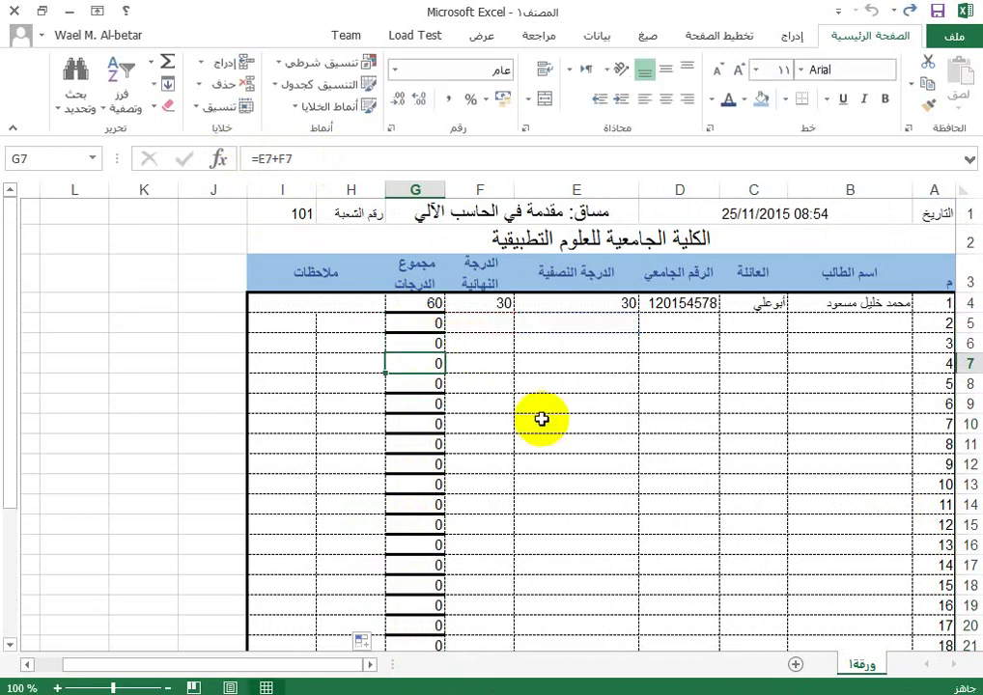
key("Down")
key("Down")
key("Down")
key("Down")
key("Down")
key("Down")
key("Down")
key("Down")
key("Down")
key("Down")
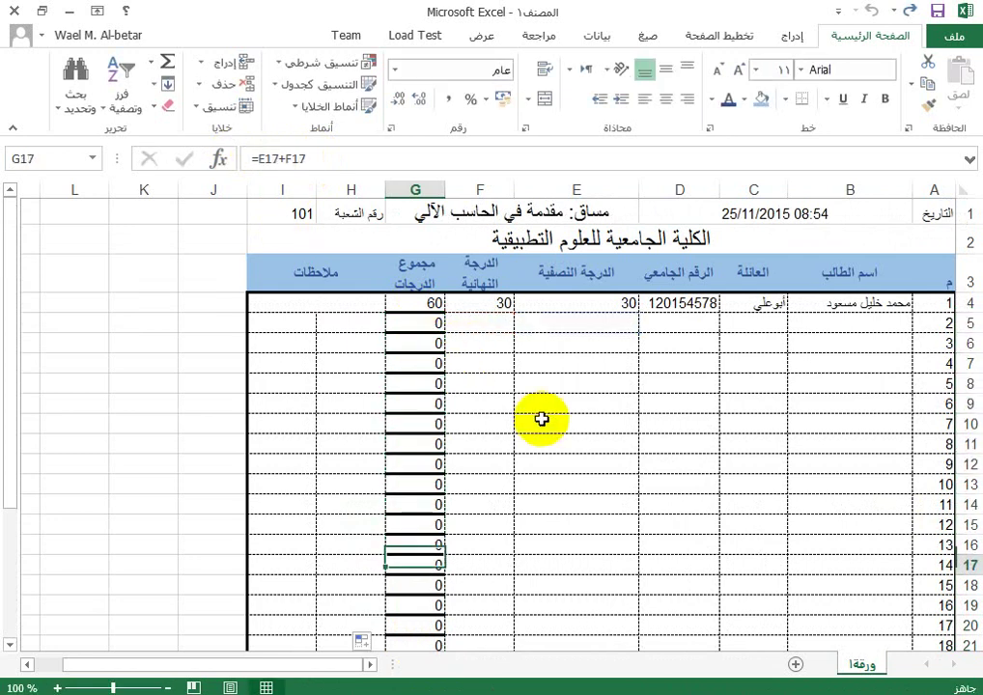
key("Down")
key("Down")
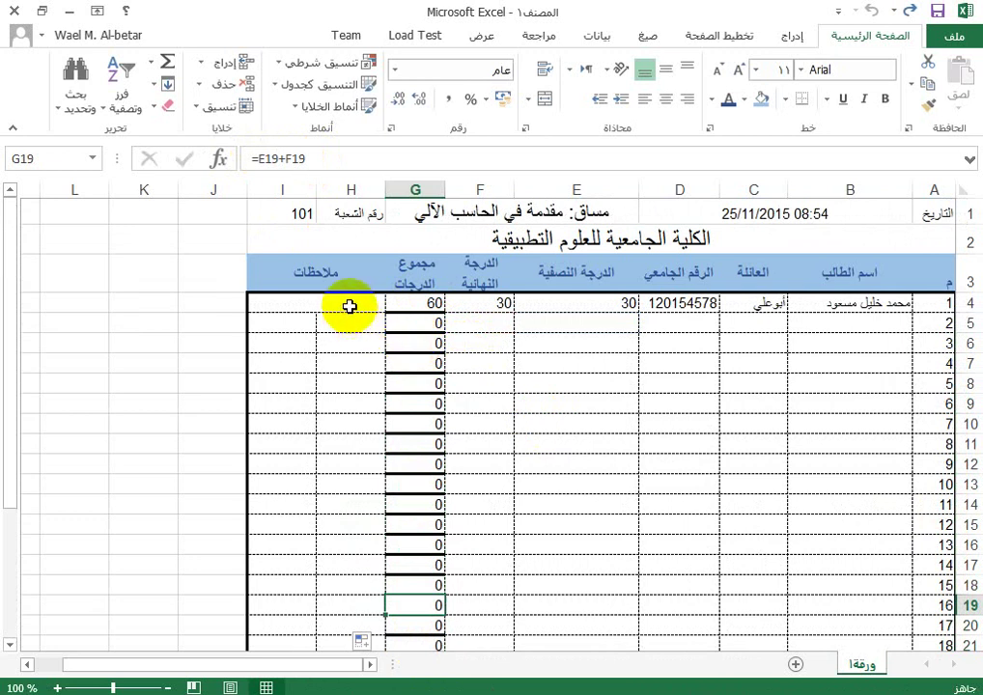
left_click(351, 305)
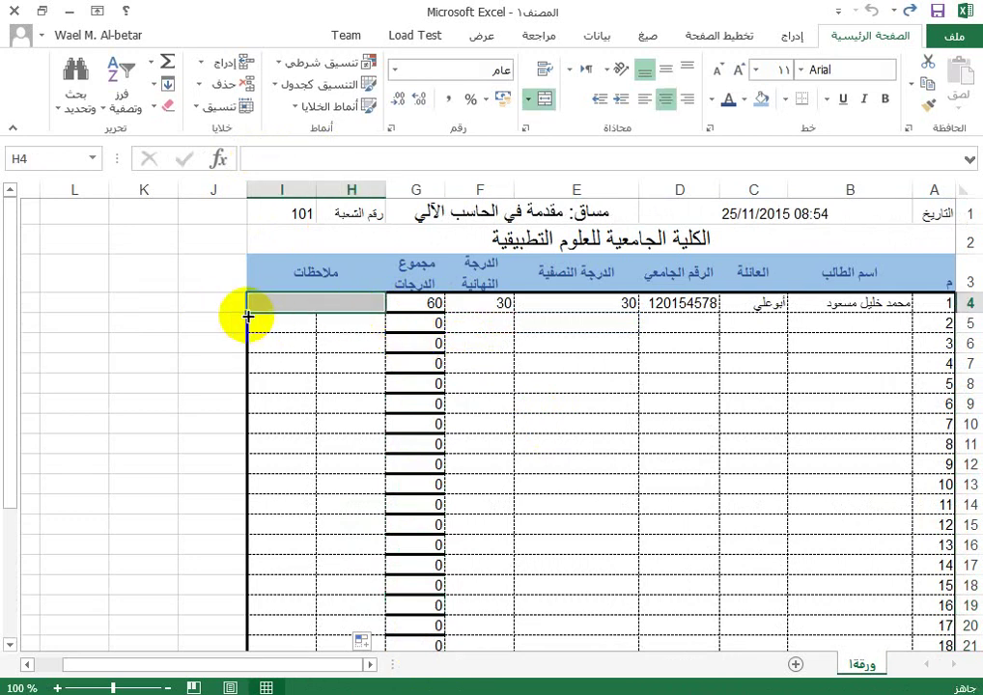
Step: Copy the merged H:I notes cell layout down to row 30
left_click_drag(249, 314, 281, 614)
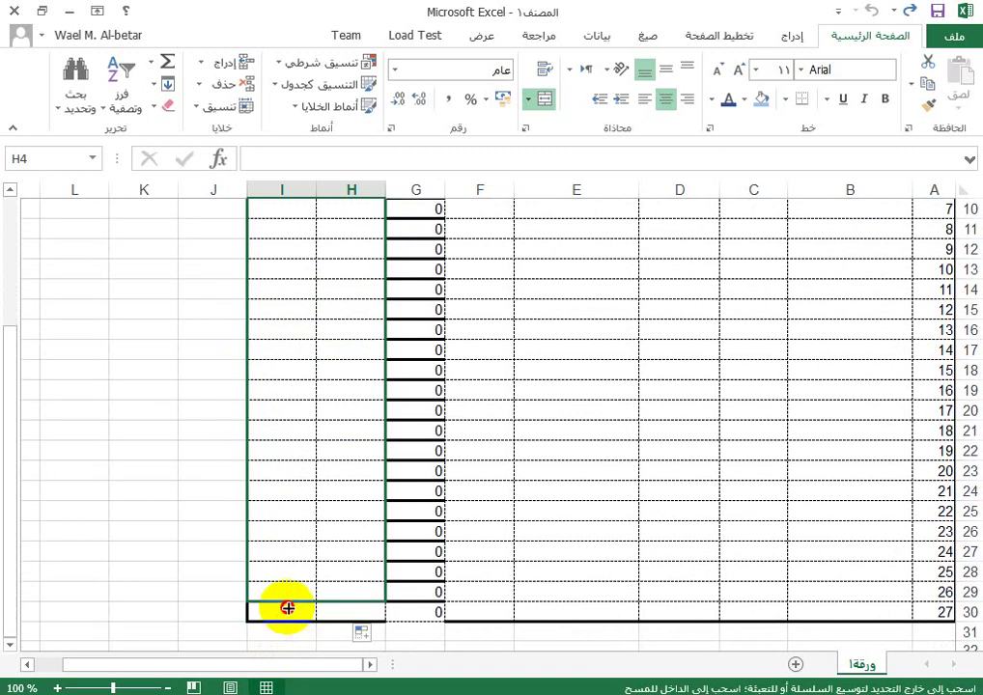
scroll(332, 379, "up", 3)
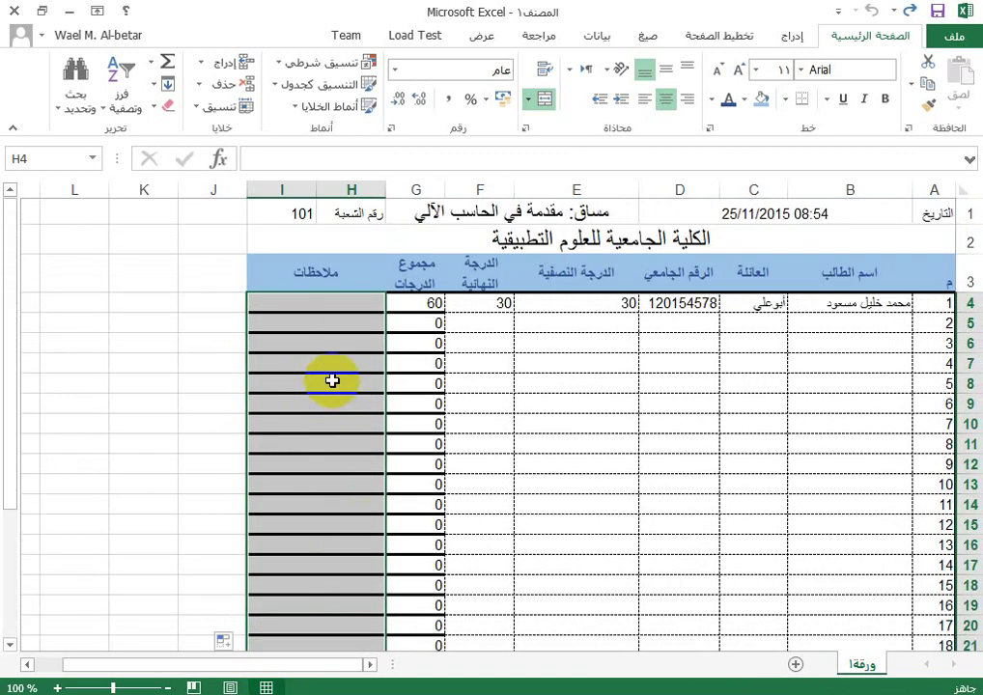
left_click(334, 298)
left_click(348, 327)
left_click(351, 402)
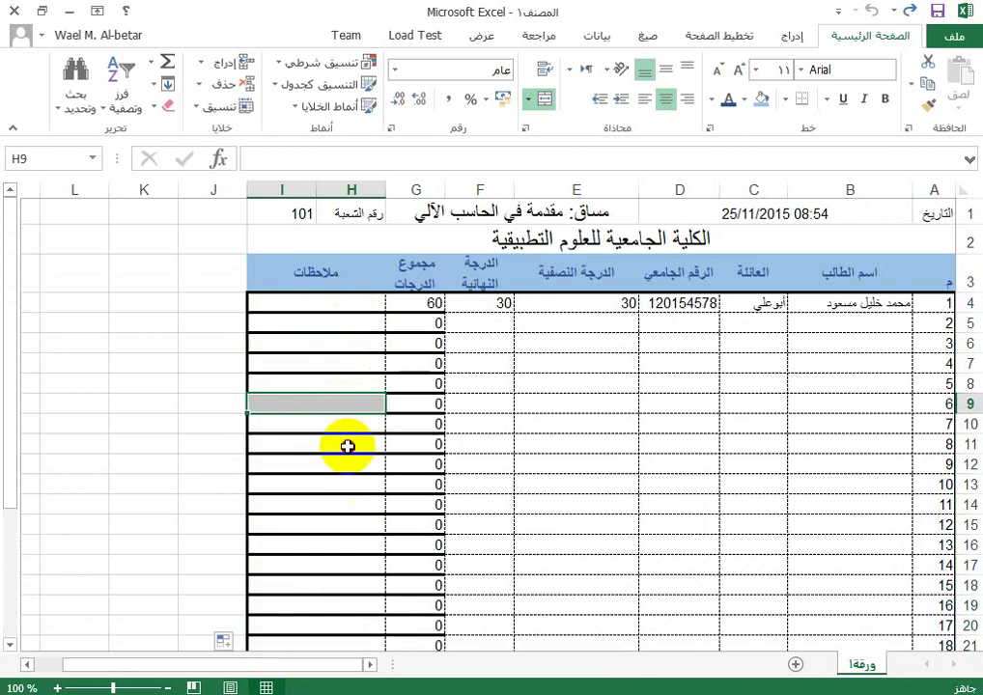
left_click(349, 444)
Step: Check the merged notes cells, then select the student table A4:I30
left_click(350, 562)
left_click(351, 603)
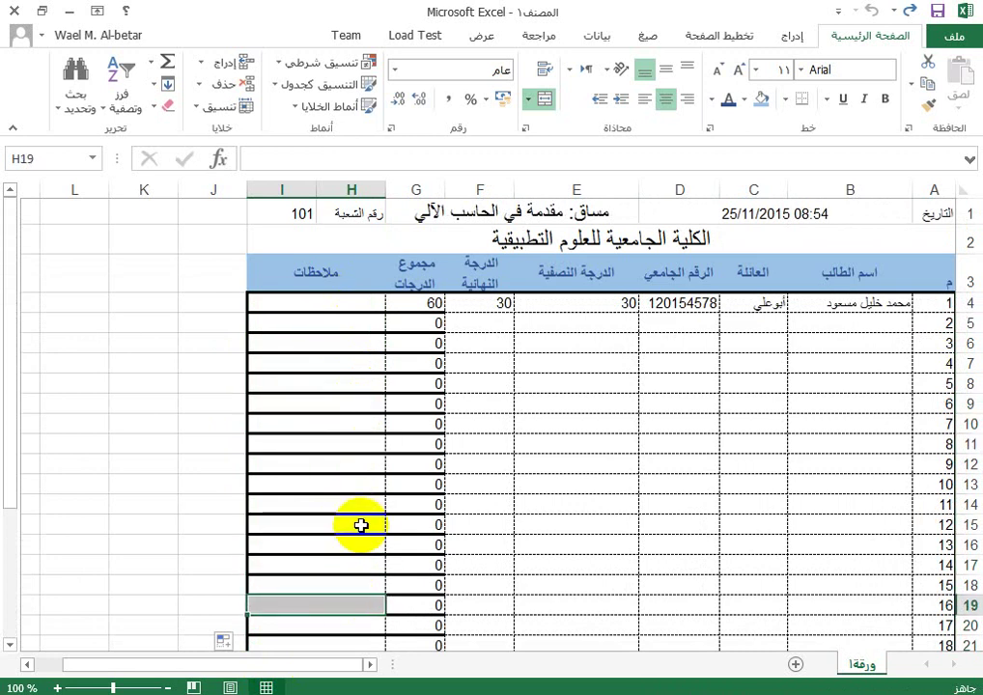
left_click(365, 464)
left_click(368, 363)
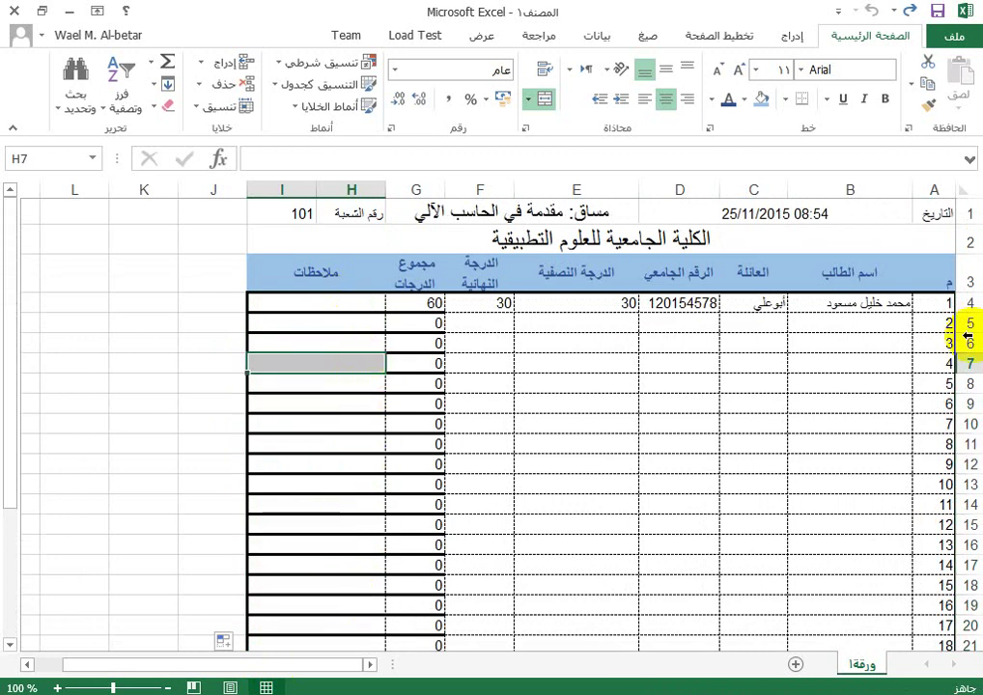
left_click_drag(942, 305, 376, 609)
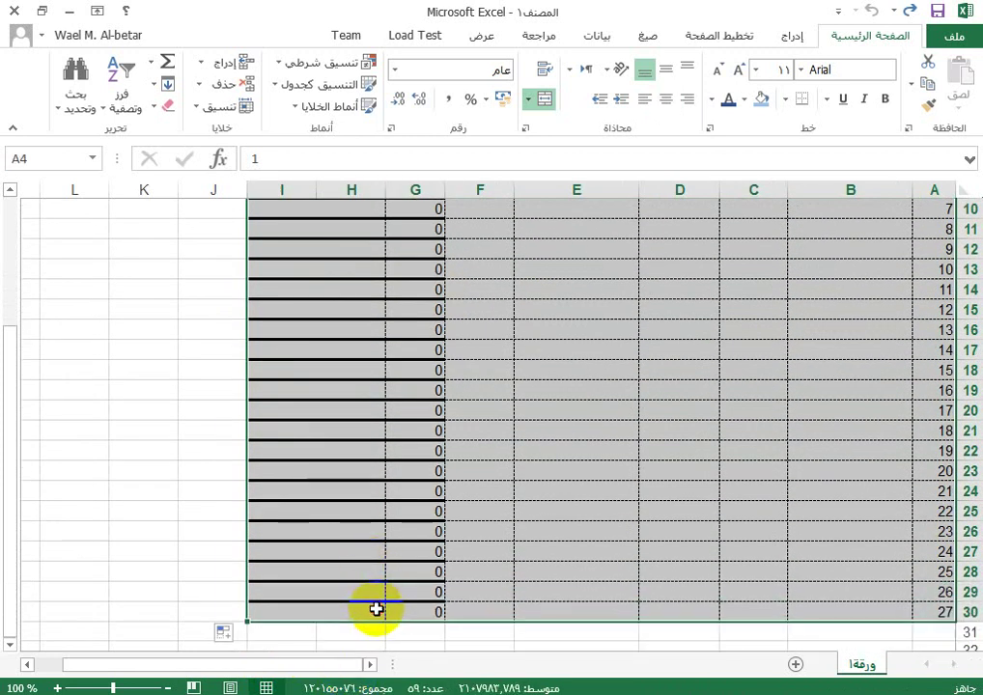
Step: Make the student rows taller with middle-aligned, bold, 12-point text
scroll(913, 355, "up", 3)
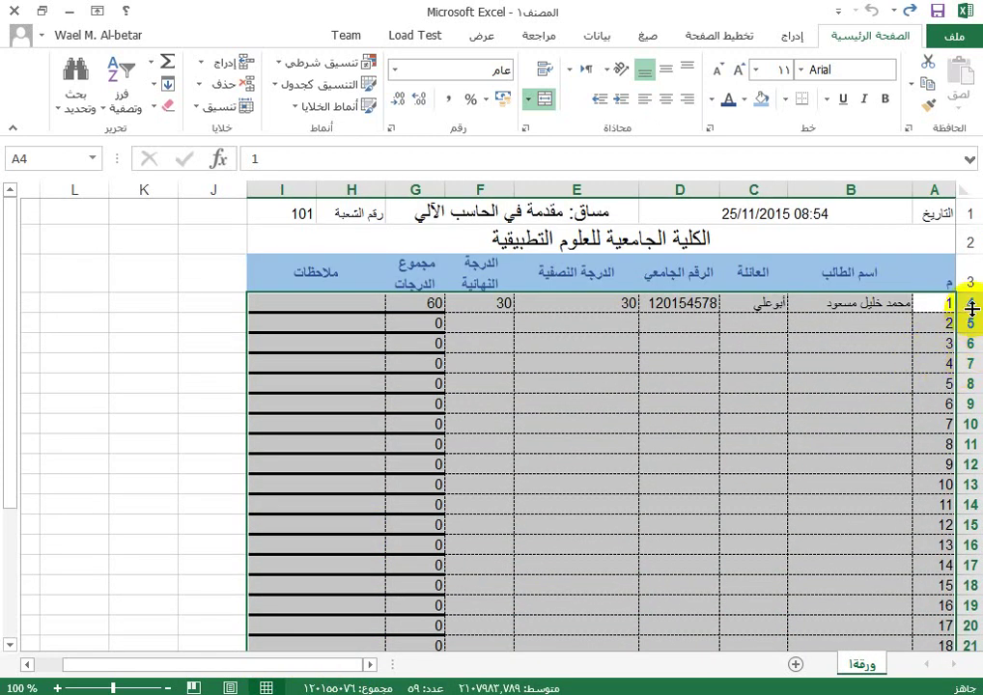
left_click_drag(972, 305, 972, 319)
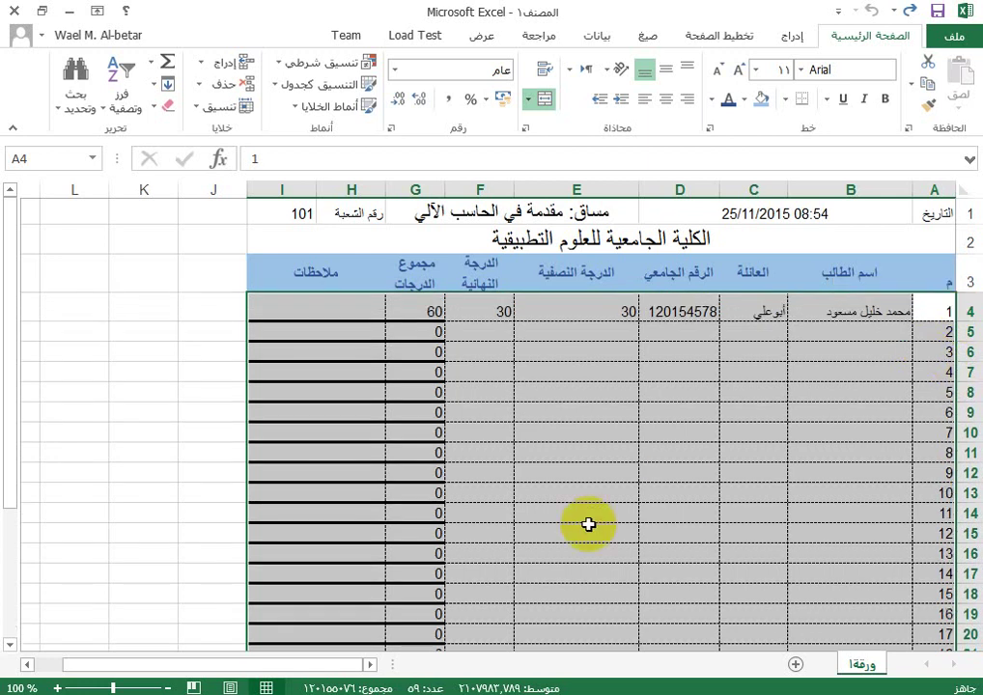
left_click(666, 68)
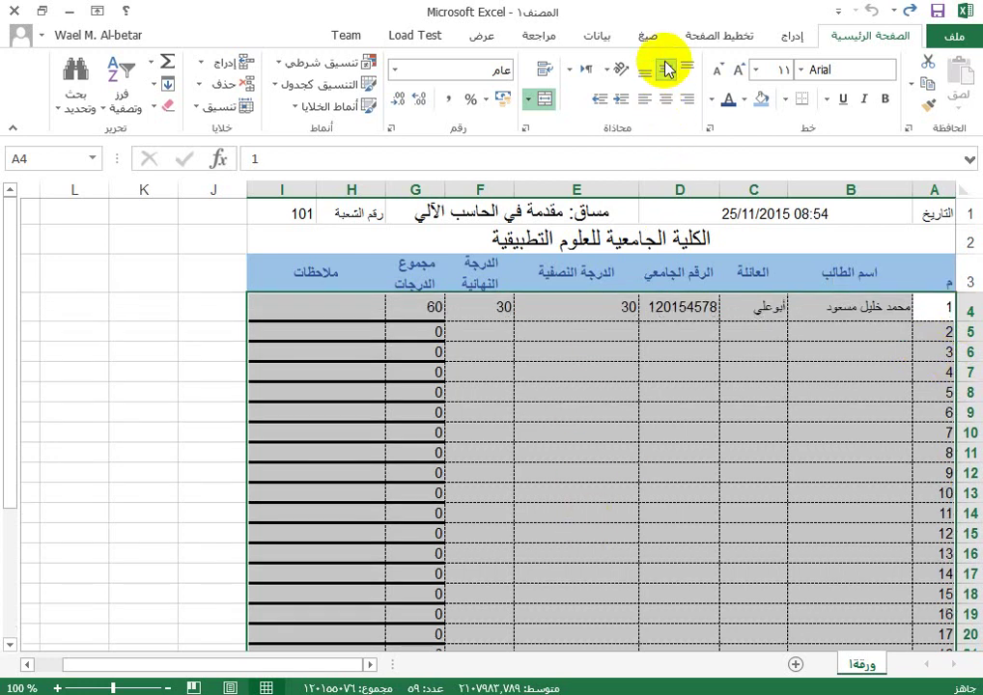
left_click(740, 72)
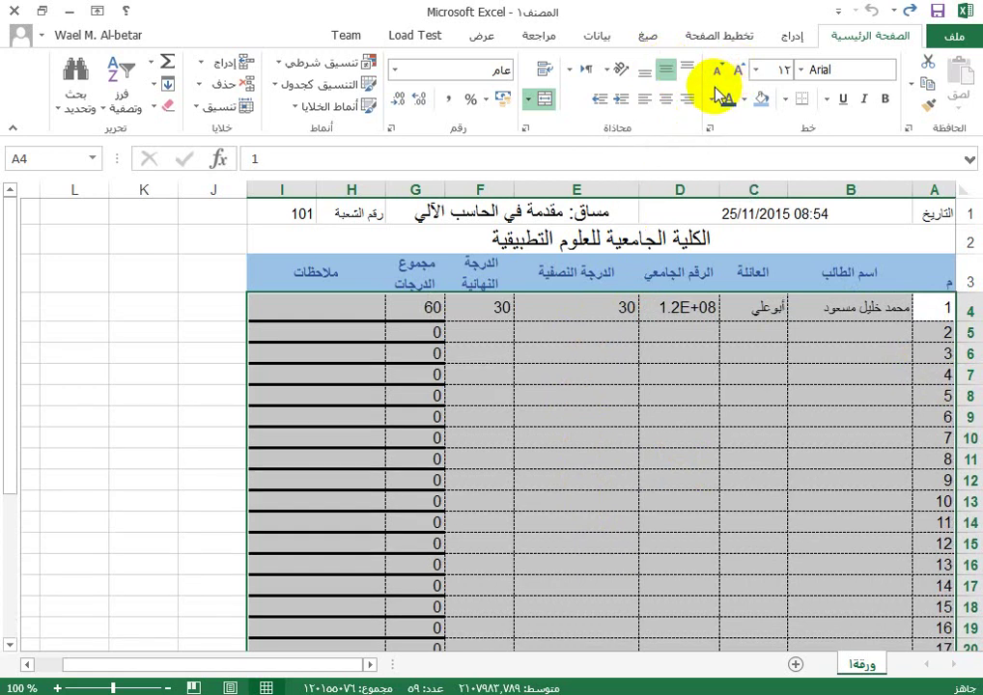
left_click(884, 99)
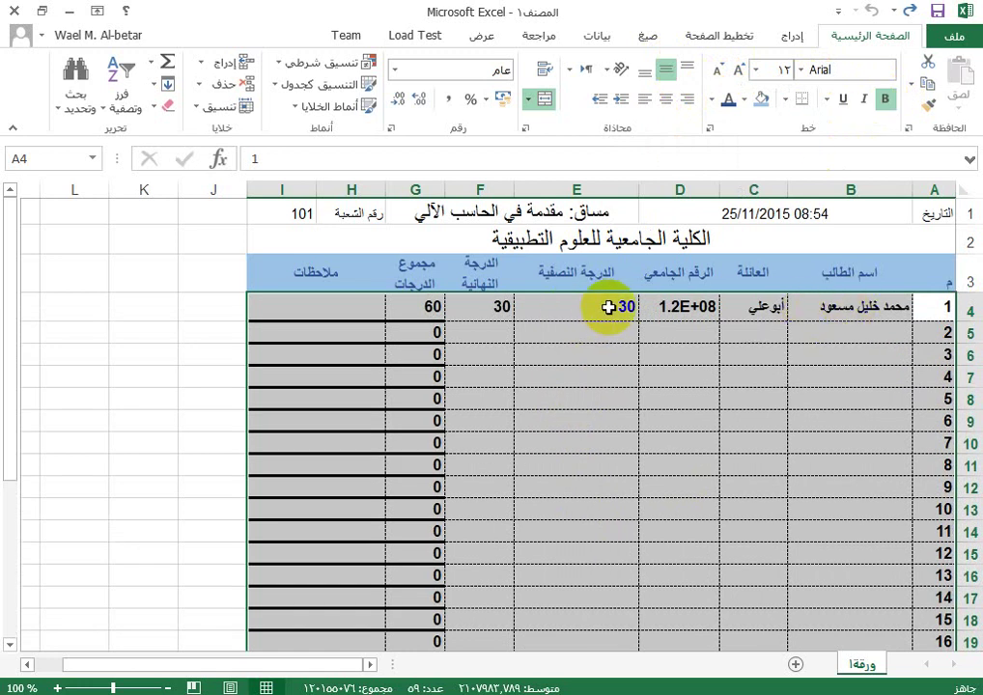
left_click(669, 309)
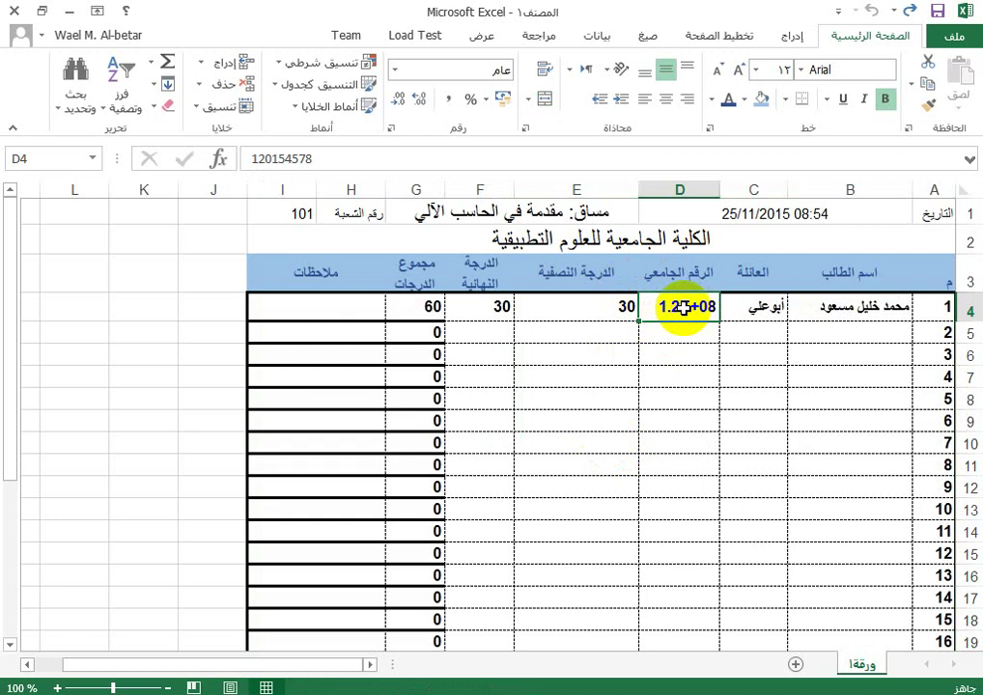
left_click(221, 109)
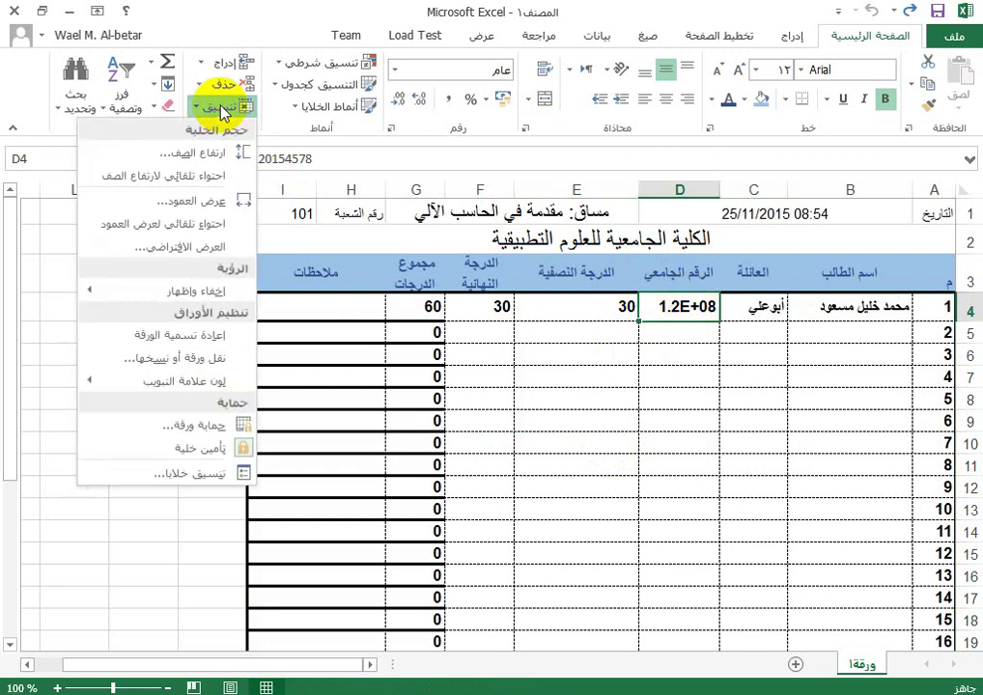
left_click(203, 472)
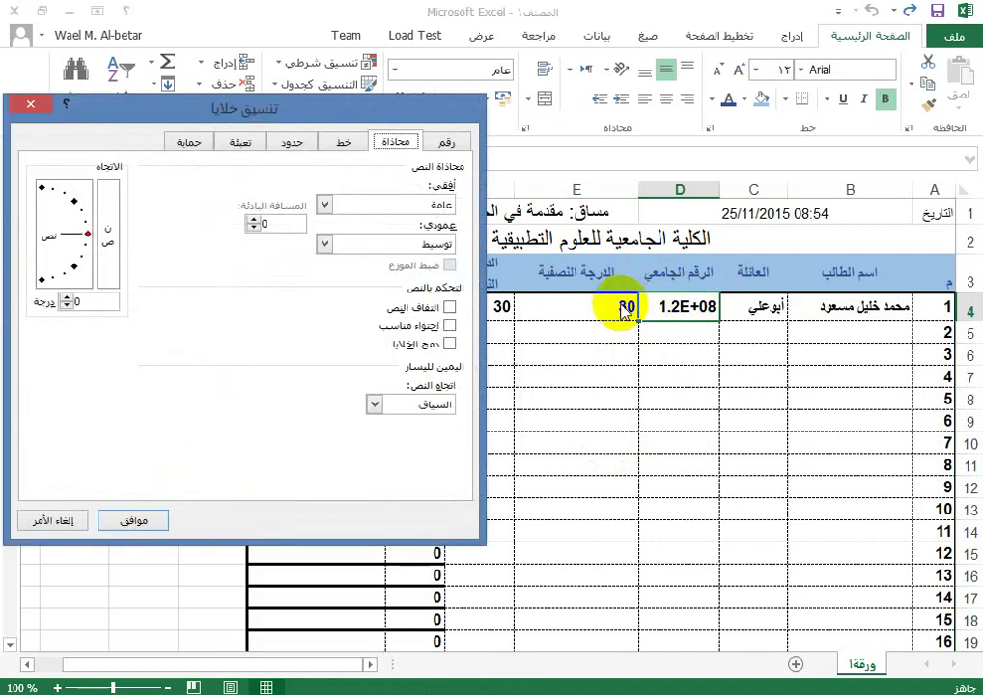
left_click(447, 143)
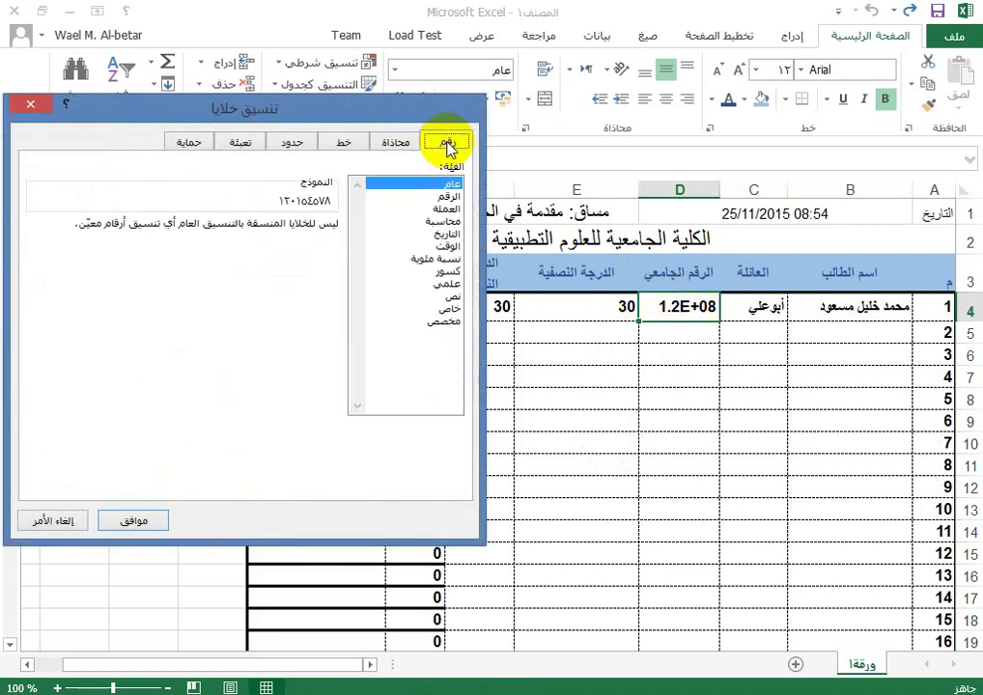
left_click(450, 299)
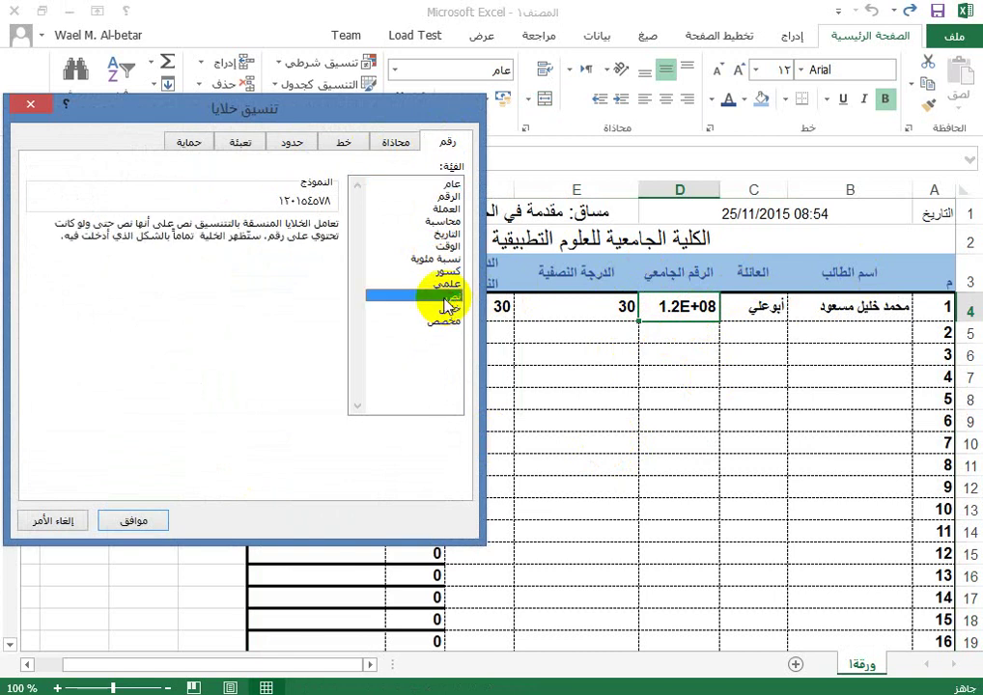
left_click(135, 520)
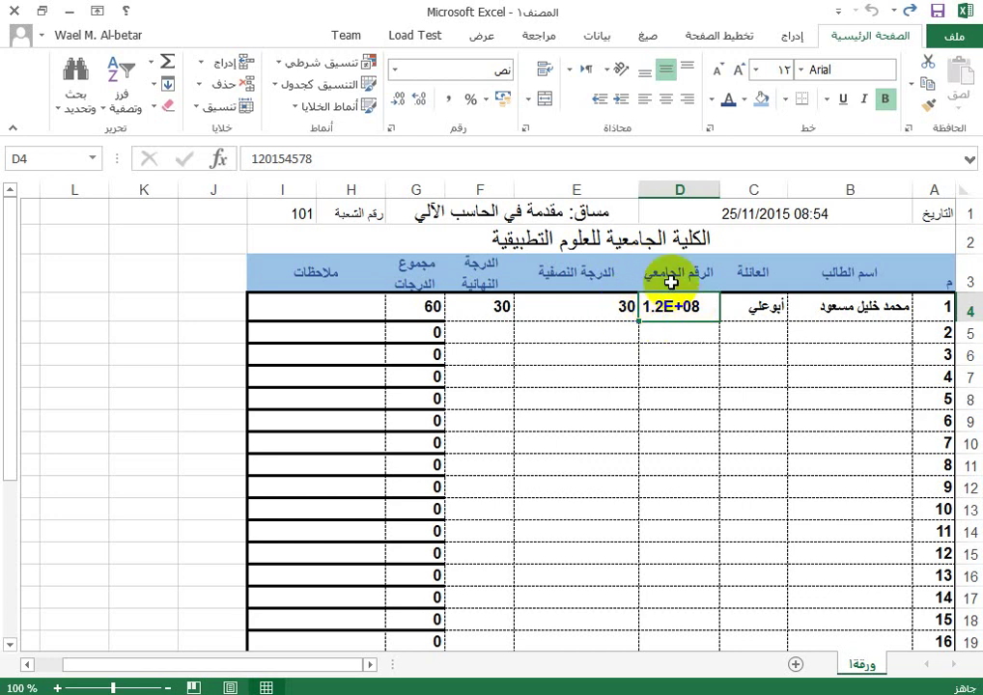
left_click_drag(638, 185, 614, 184)
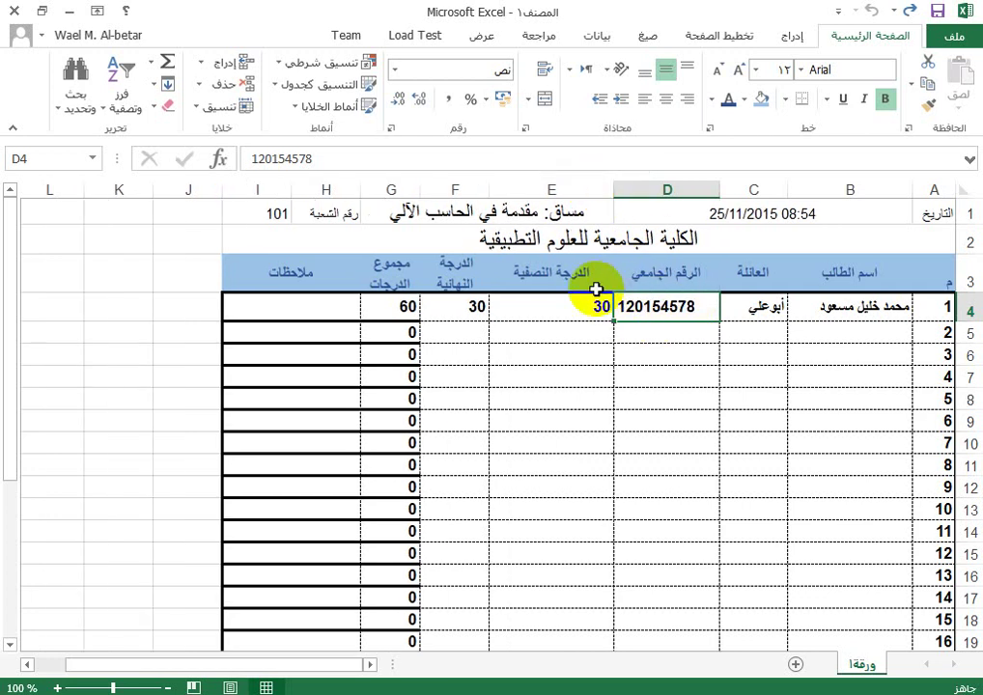
left_click_drag(493, 188, 569, 193)
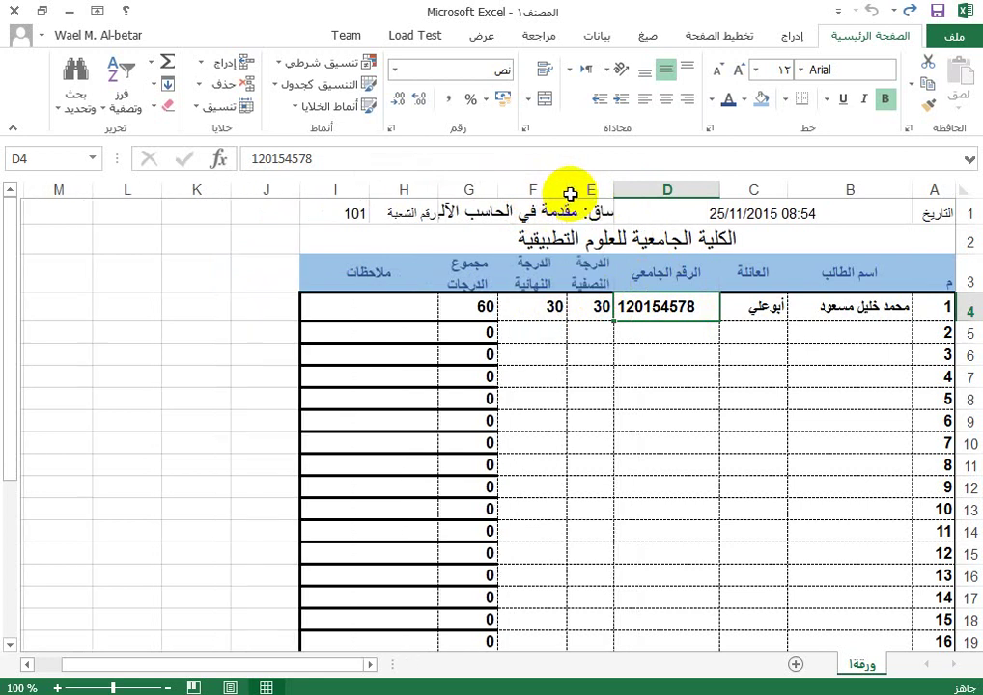
Step: Narrow the final-grade column F to match column E
left_click_drag(502, 194, 580, 190)
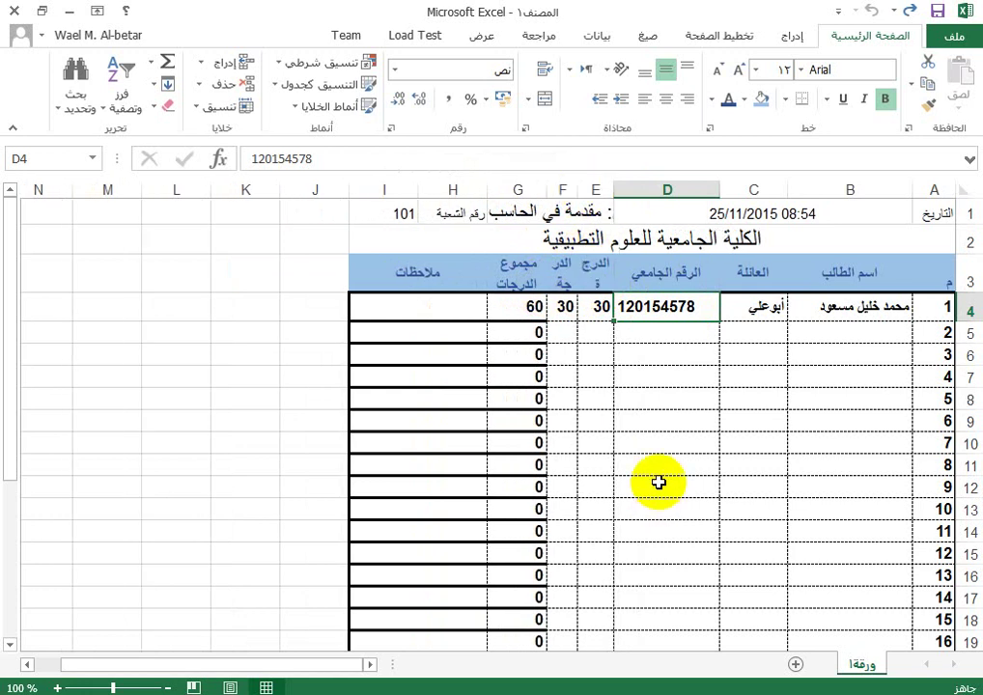
left_click(773, 207)
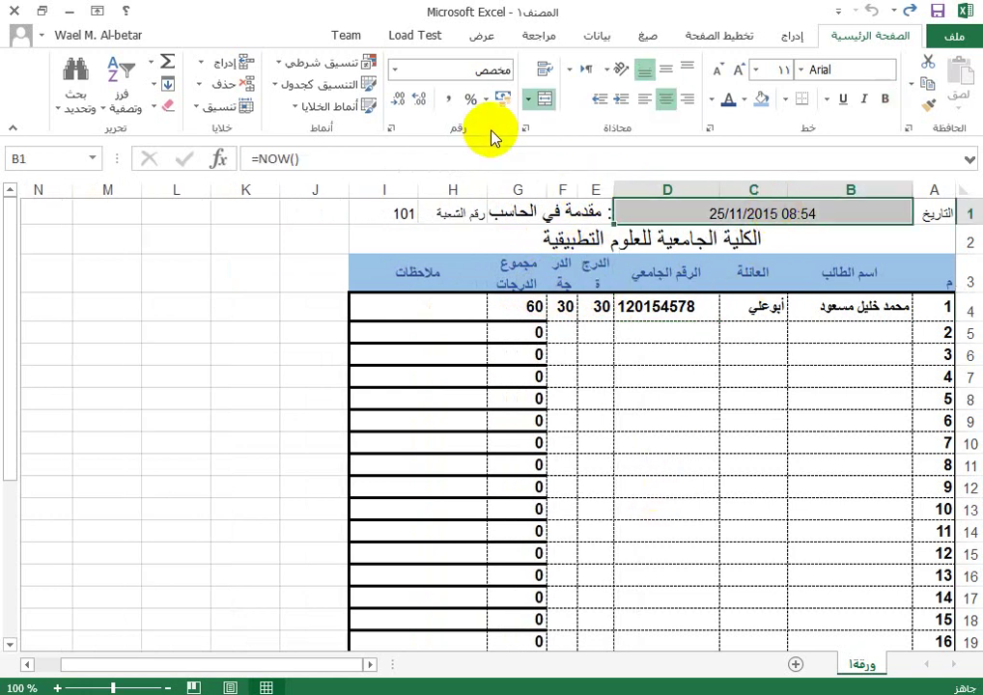
Step: Unmerge the date cells B1:D1 and the course title cells E1:G1
left_click(544, 98)
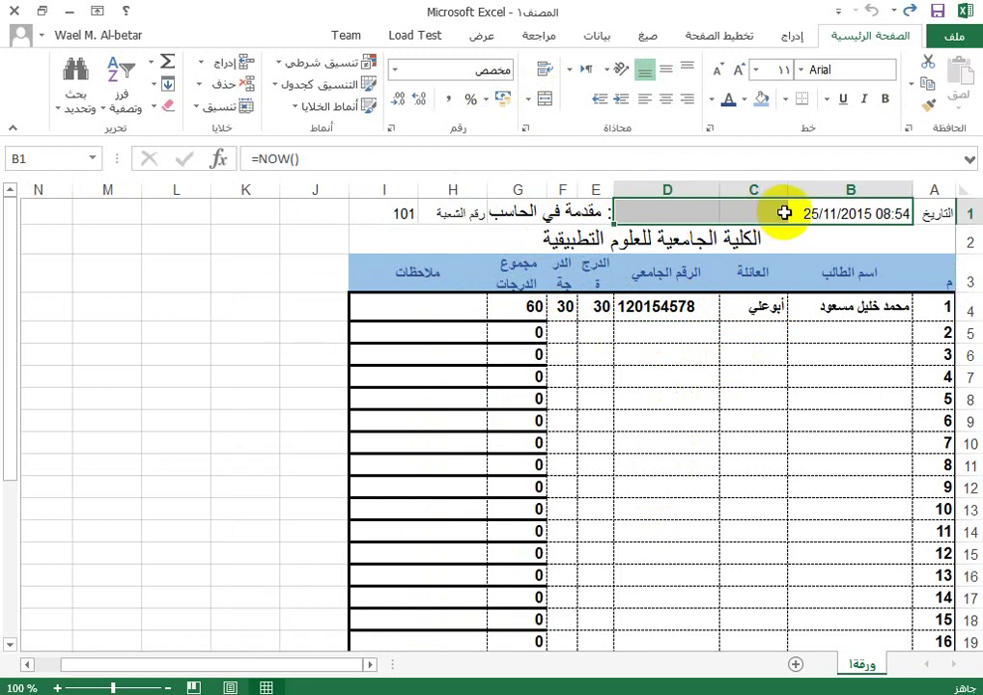
left_click(846, 214)
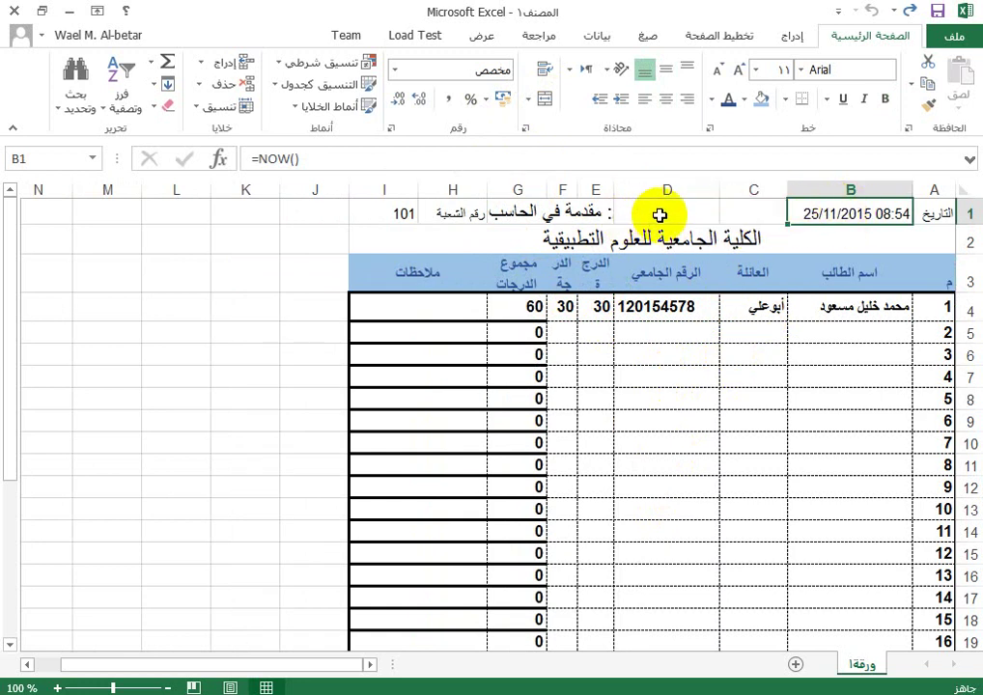
left_click(483, 211)
left_click(544, 98)
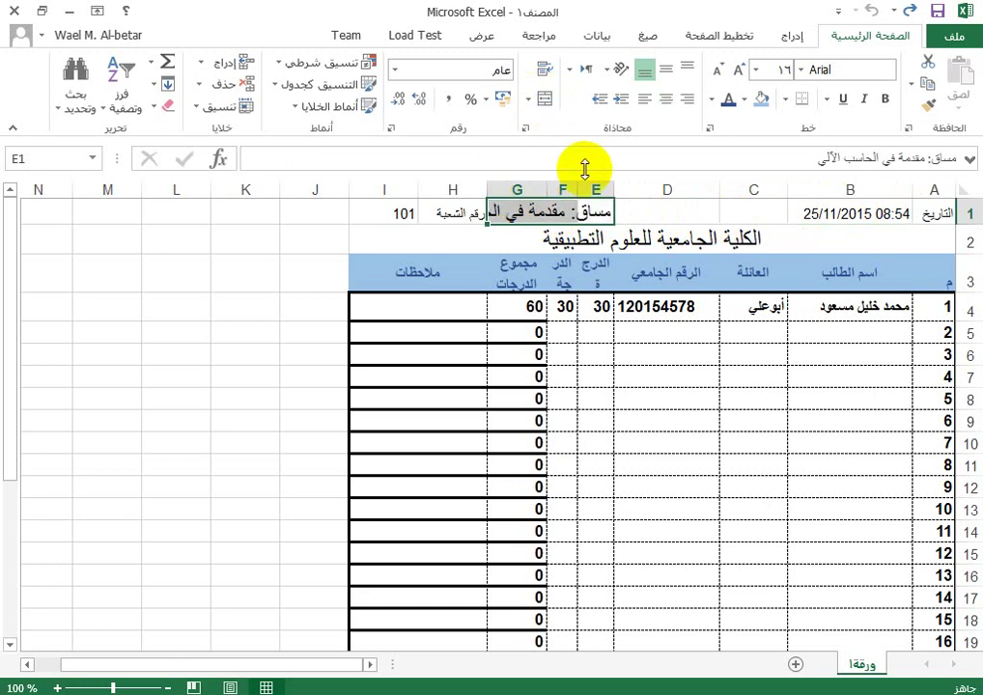
Step: Merge and centre the course title across C1:G1
left_click(745, 211)
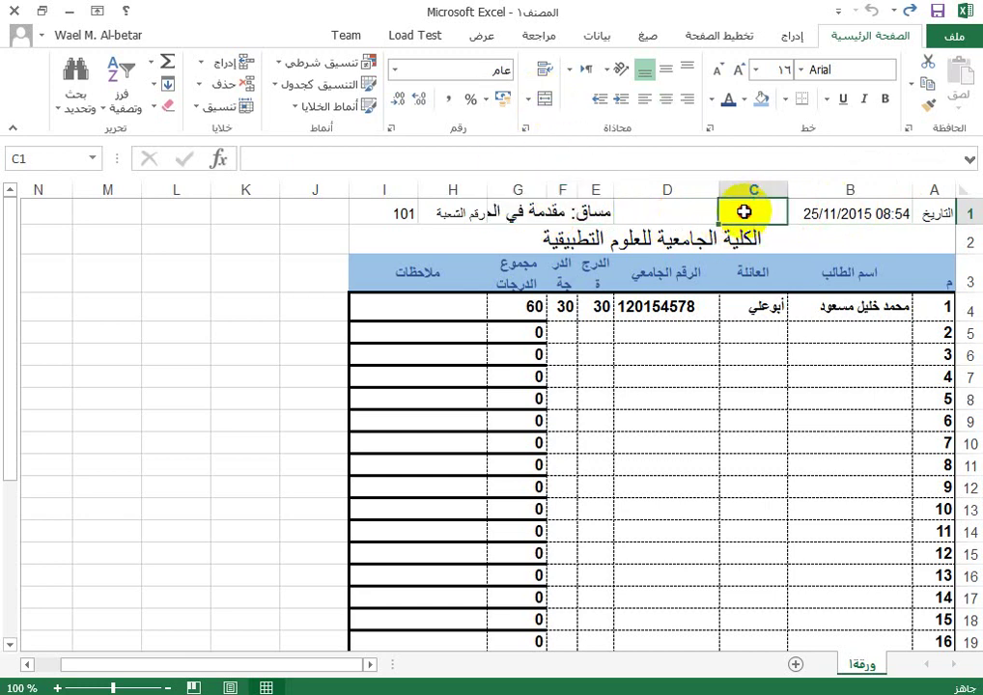
left_click_drag(744, 212, 537, 209)
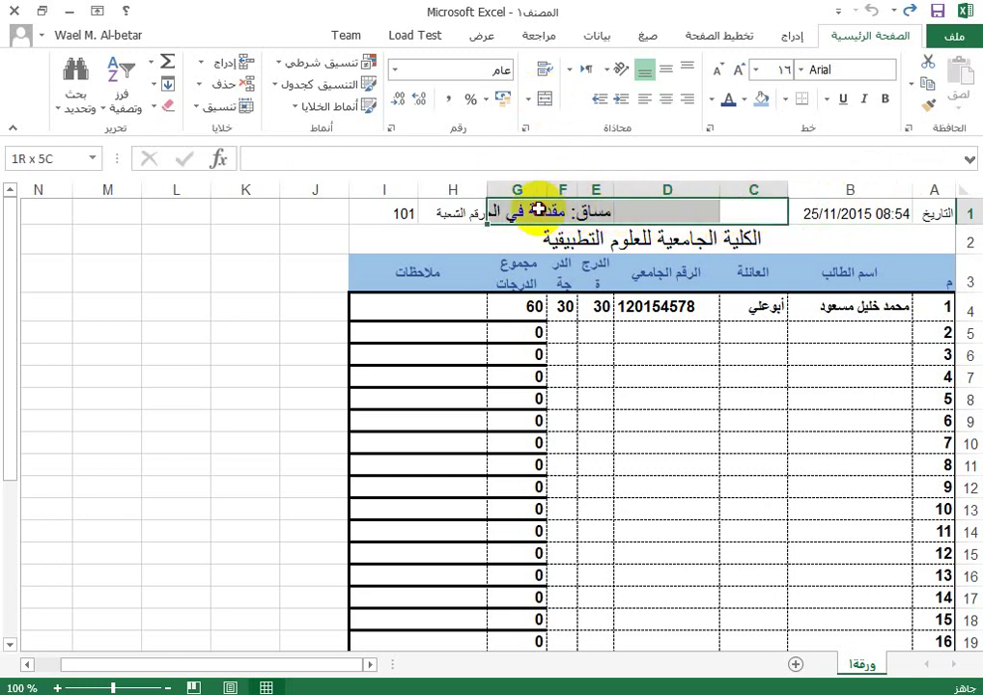
left_click(530, 99)
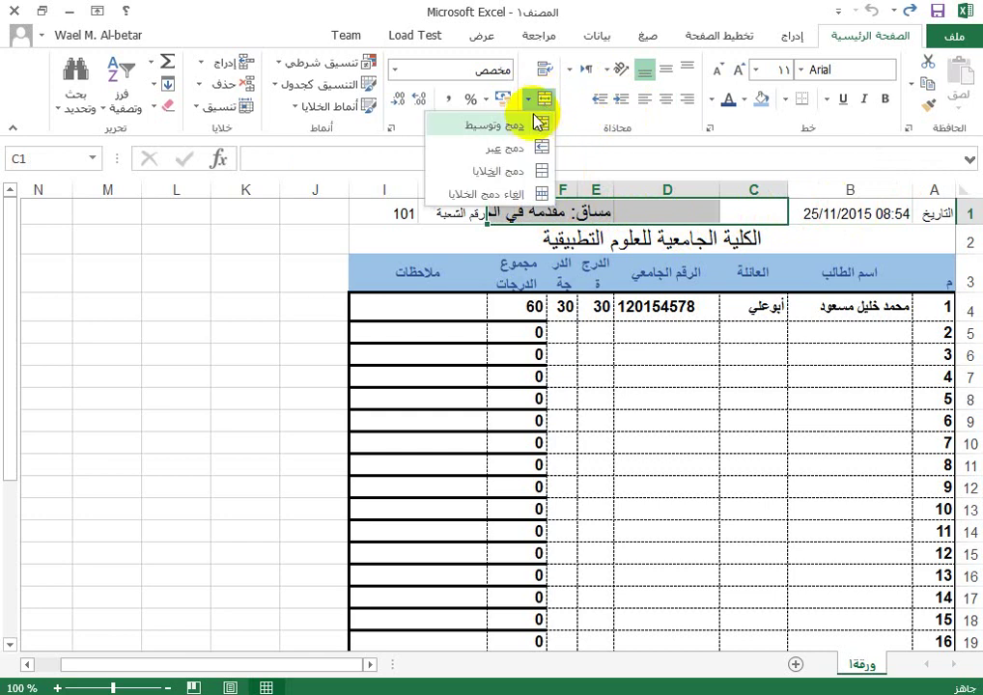
left_click(532, 124)
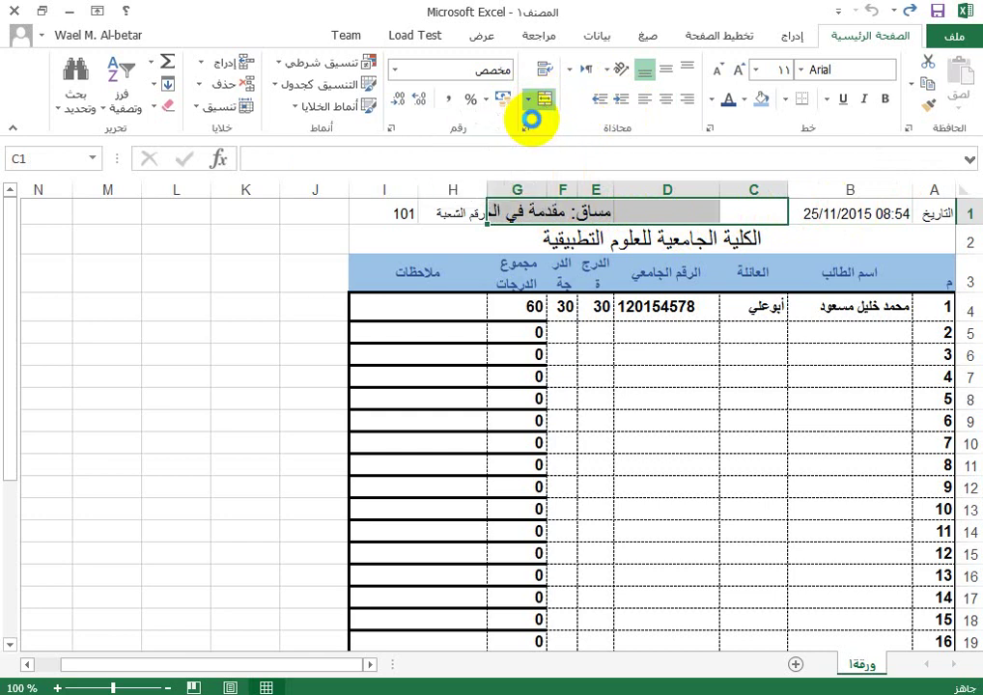
left_click(724, 236)
left_click(855, 212)
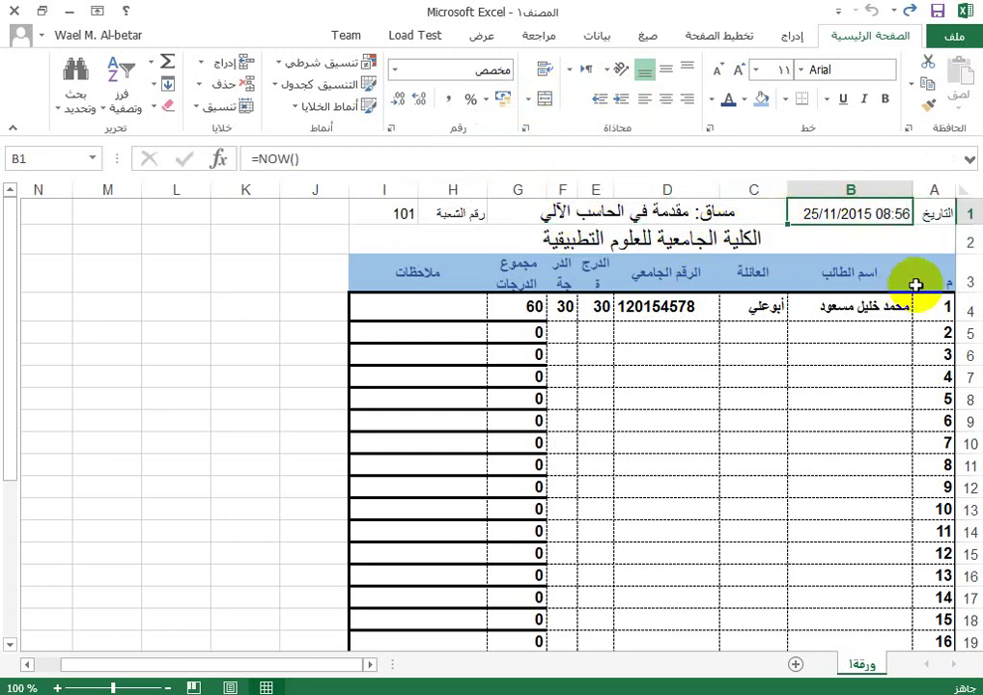
Step: Widen column E and clear wrap text on the F3 header in Format Cells
left_click(602, 279)
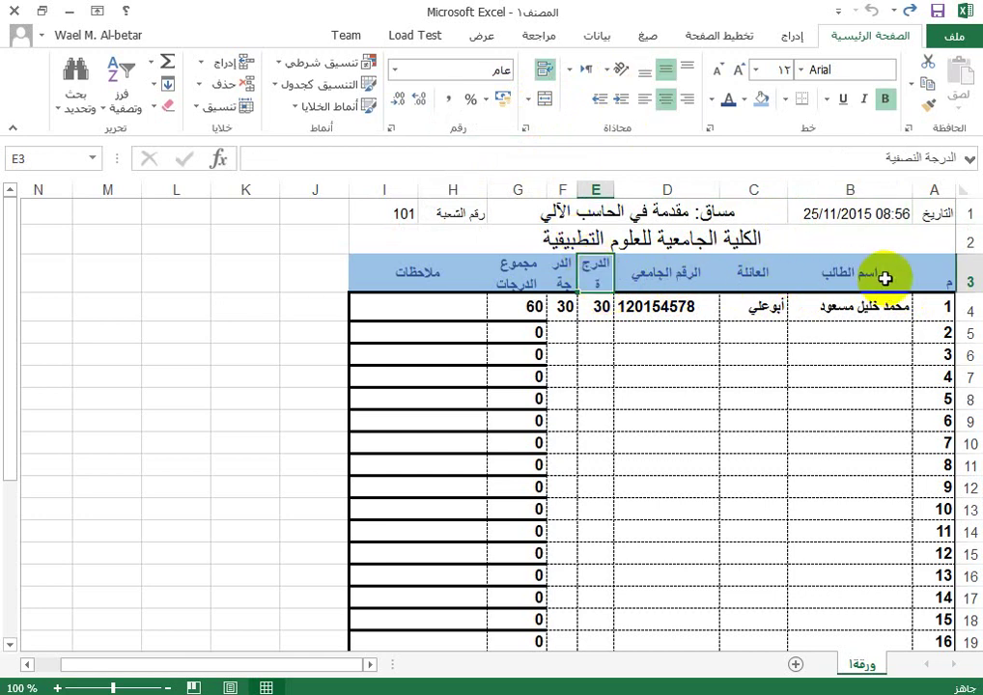
left_click_drag(577, 189, 521, 189)
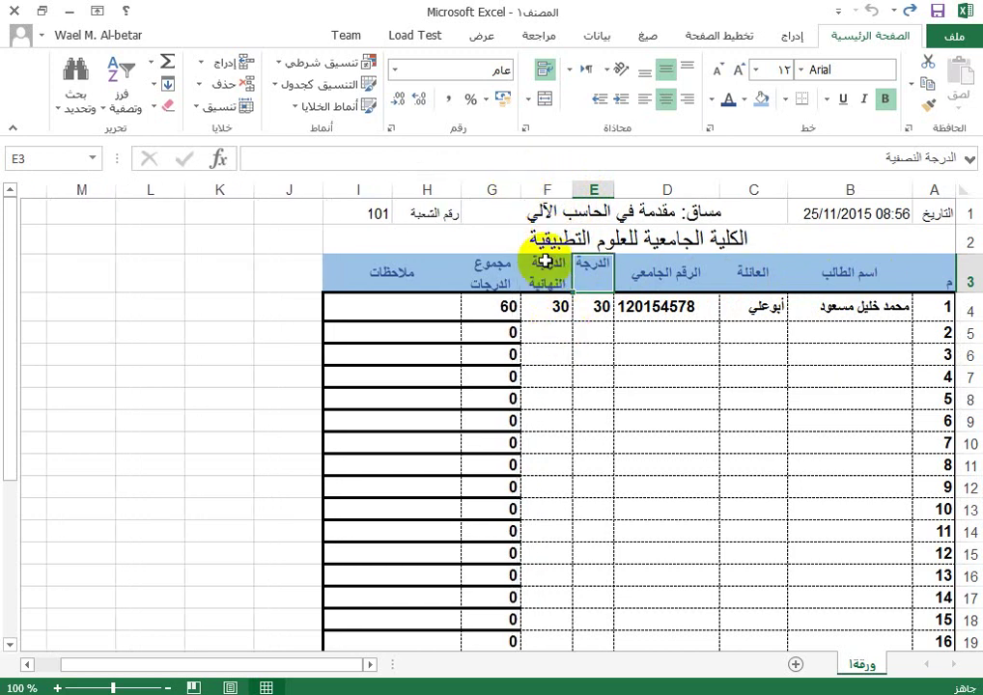
left_click(544, 281)
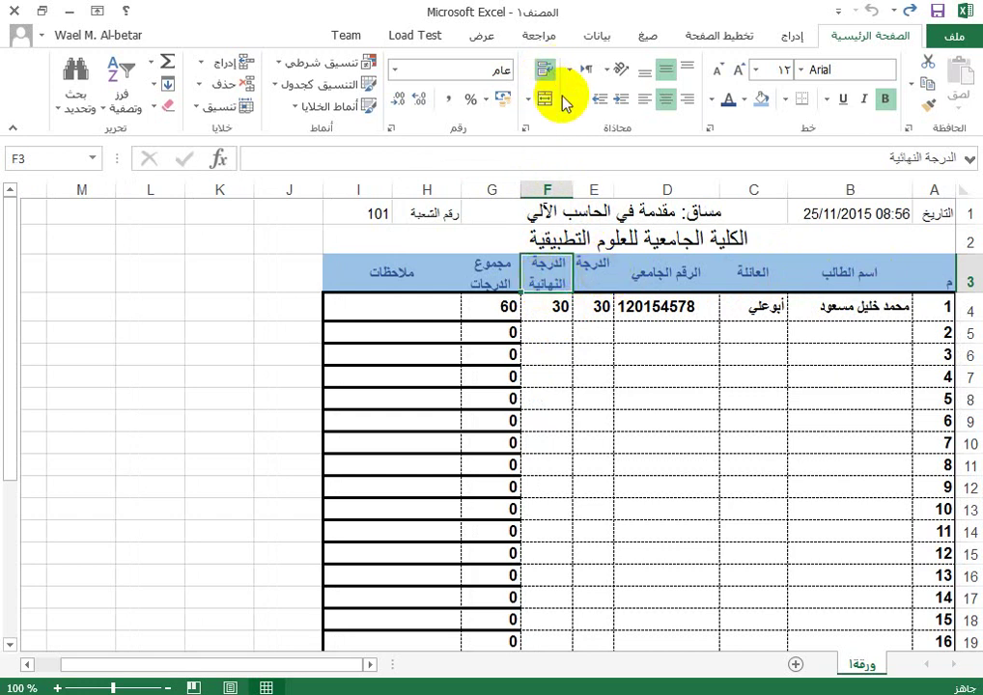
left_click(232, 111)
left_click(234, 531)
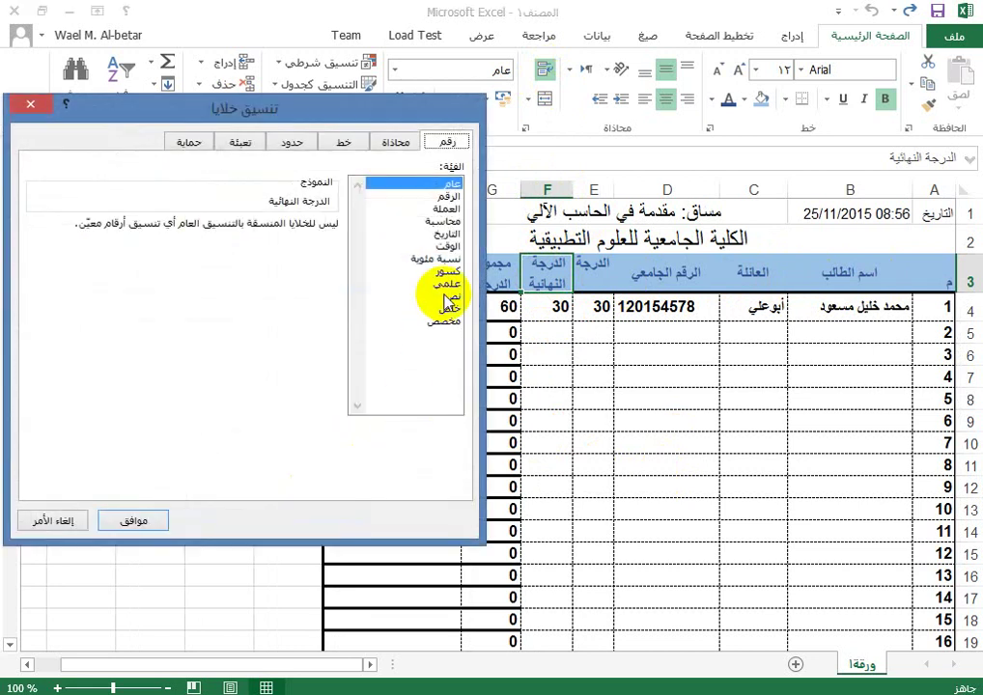
left_click(393, 147)
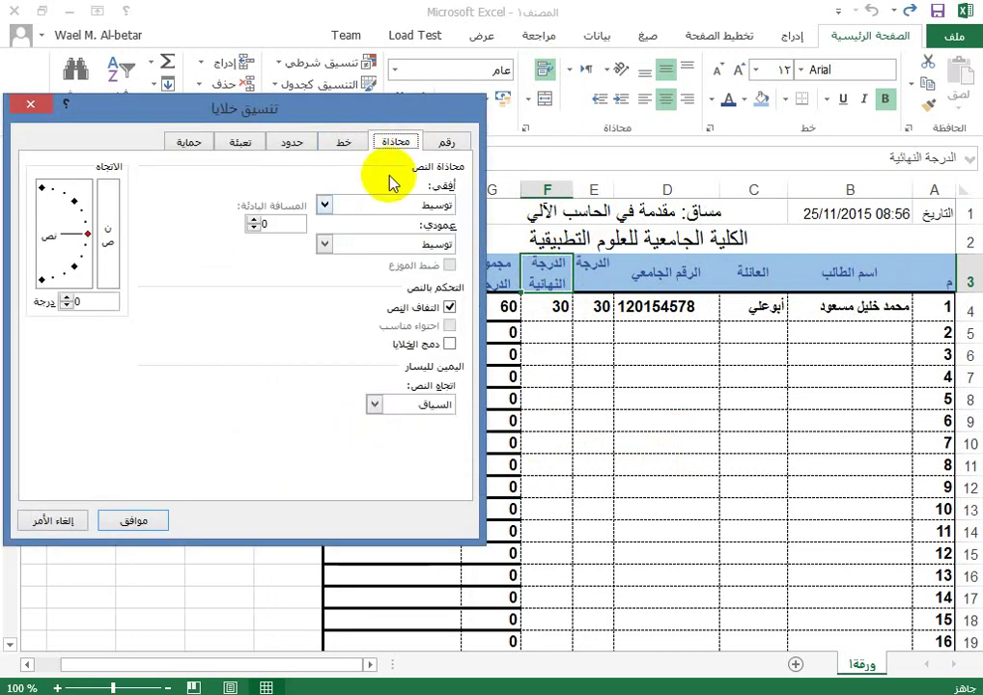
left_click(451, 307)
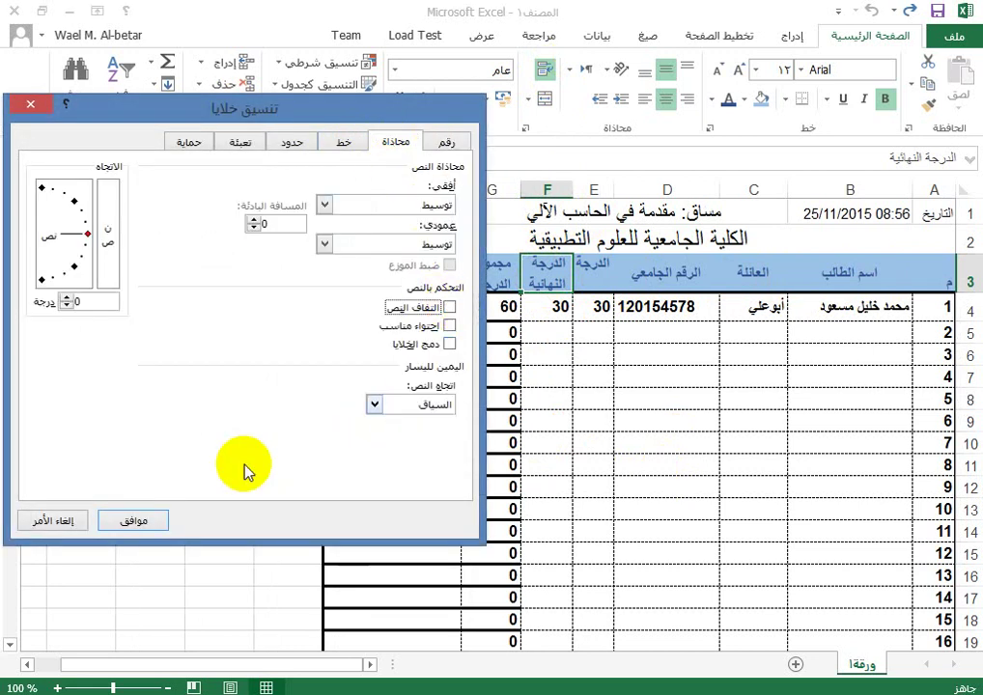
left_click(134, 520)
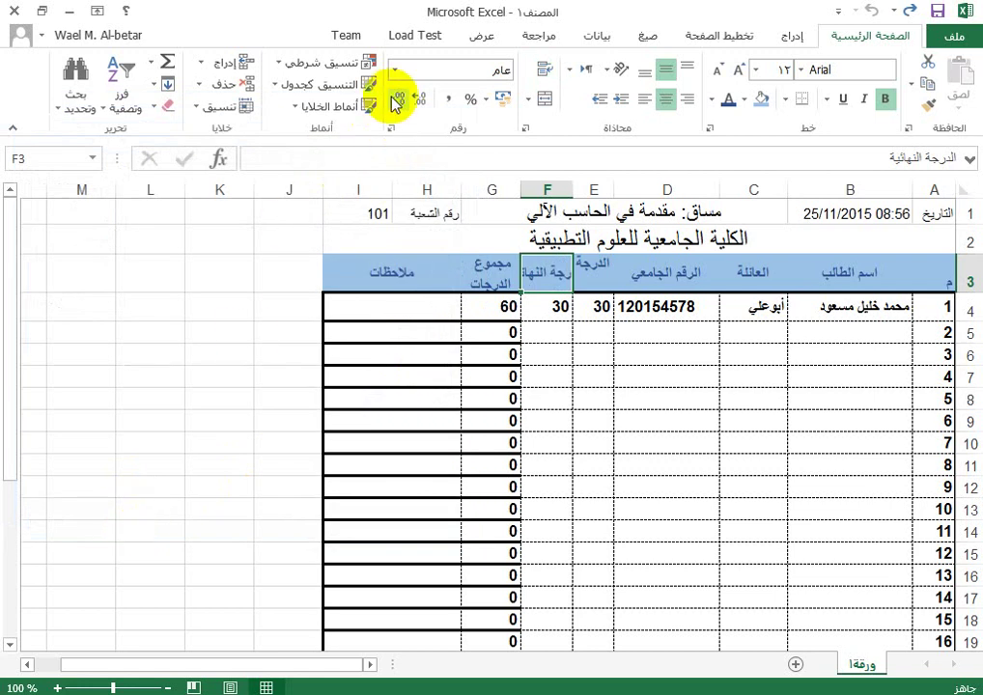
Step: Turn wrap text on for F3 so 'الدرجة النهائية' fits on two lines
left_click(216, 107)
left_click(224, 483)
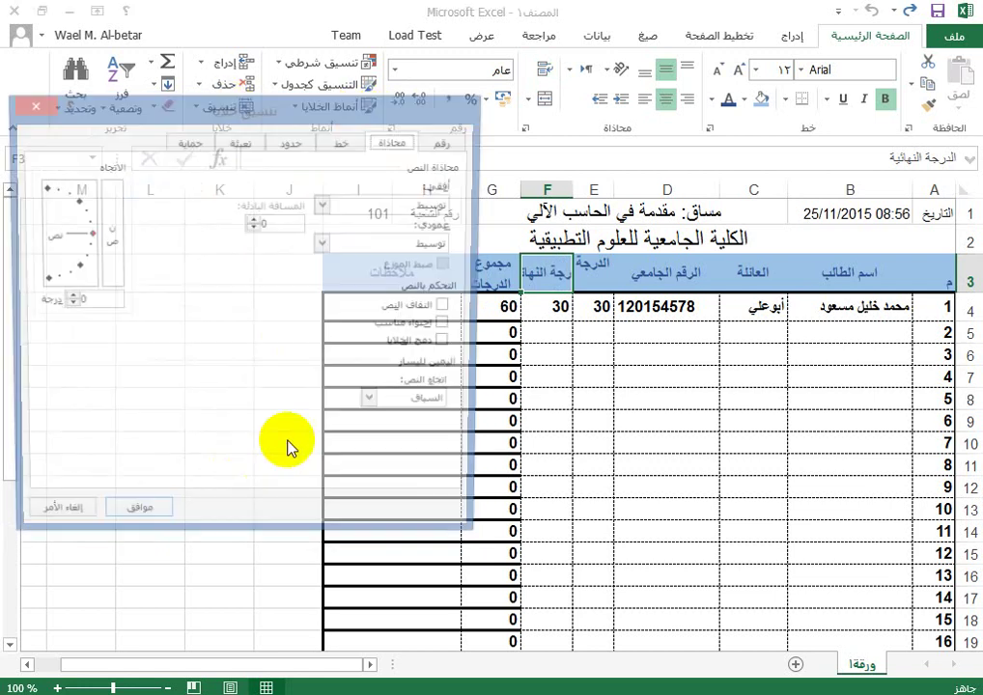
left_click(449, 307)
left_click(135, 522)
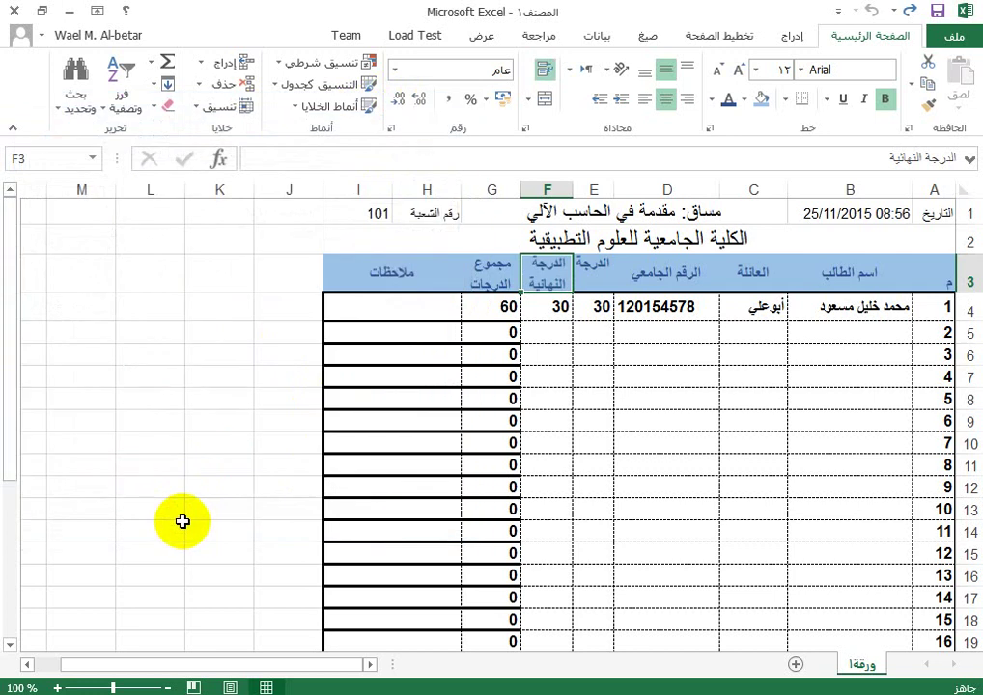
left_click(546, 68)
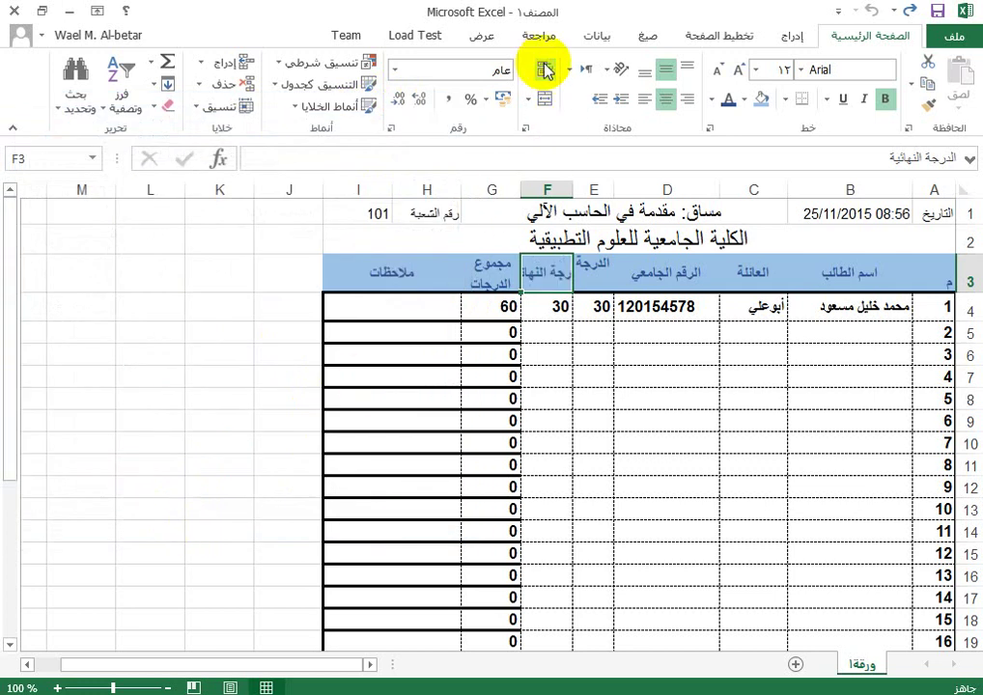
left_click(546, 67)
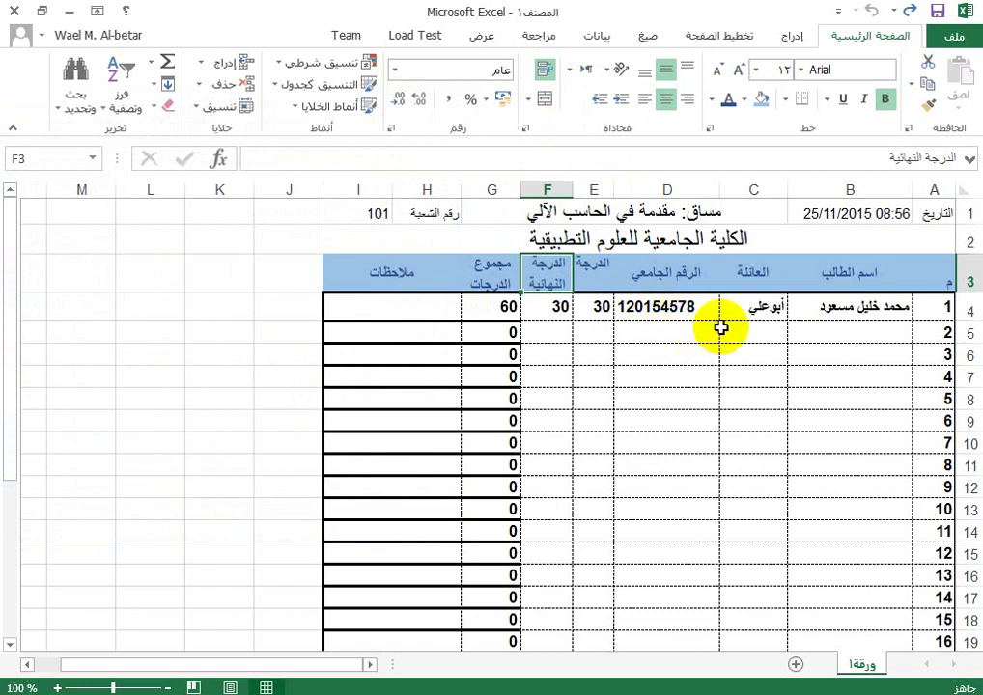
Step: Centre the student number in D4
left_click(676, 308)
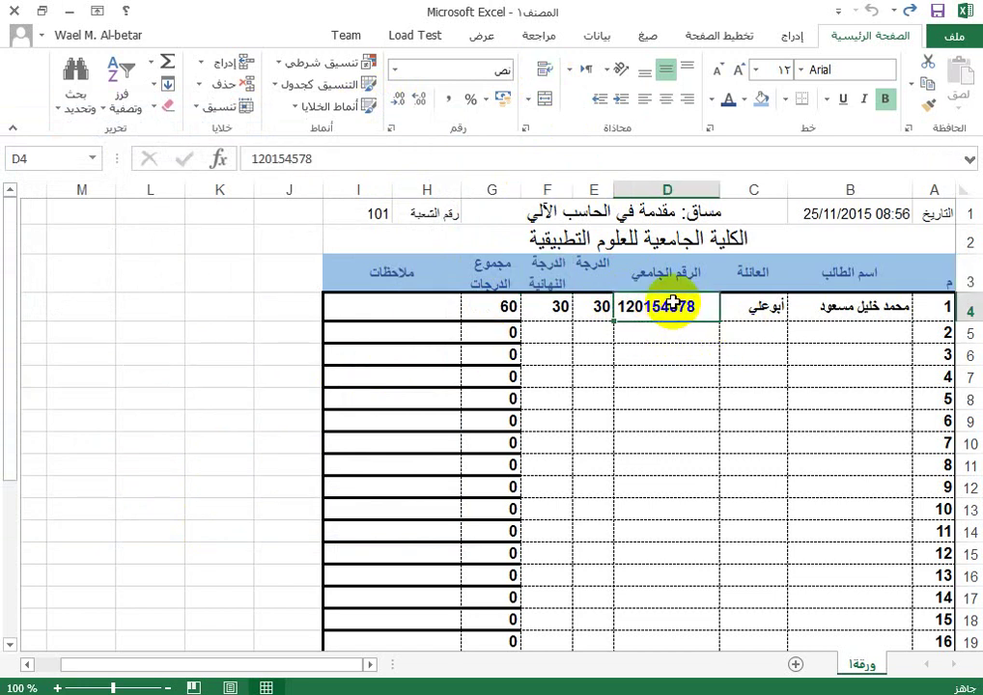
left_click(666, 99)
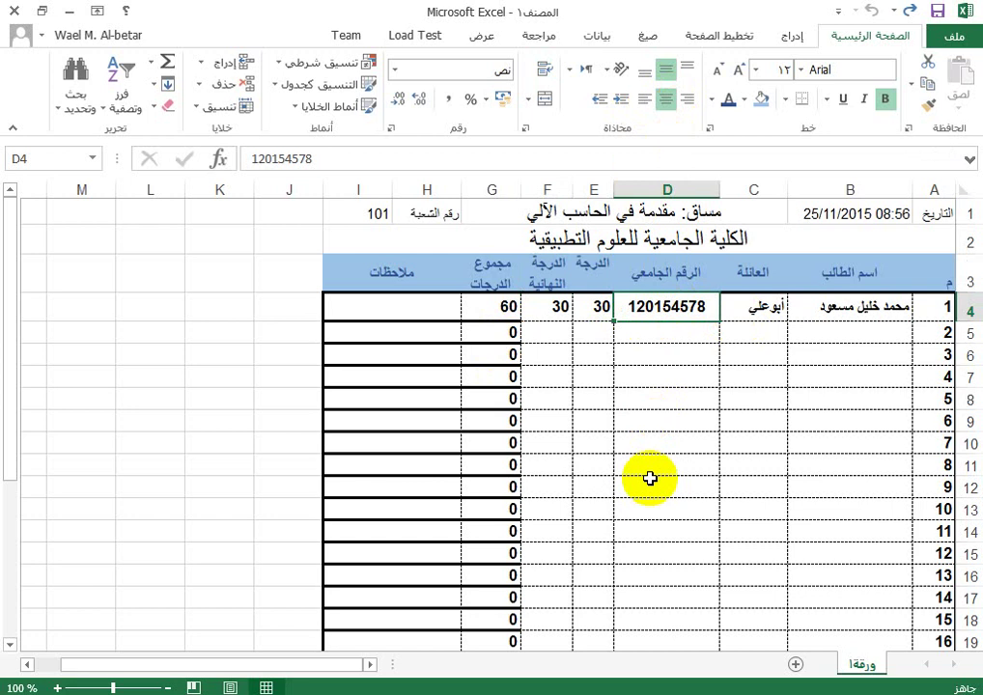
left_click(909, 332)
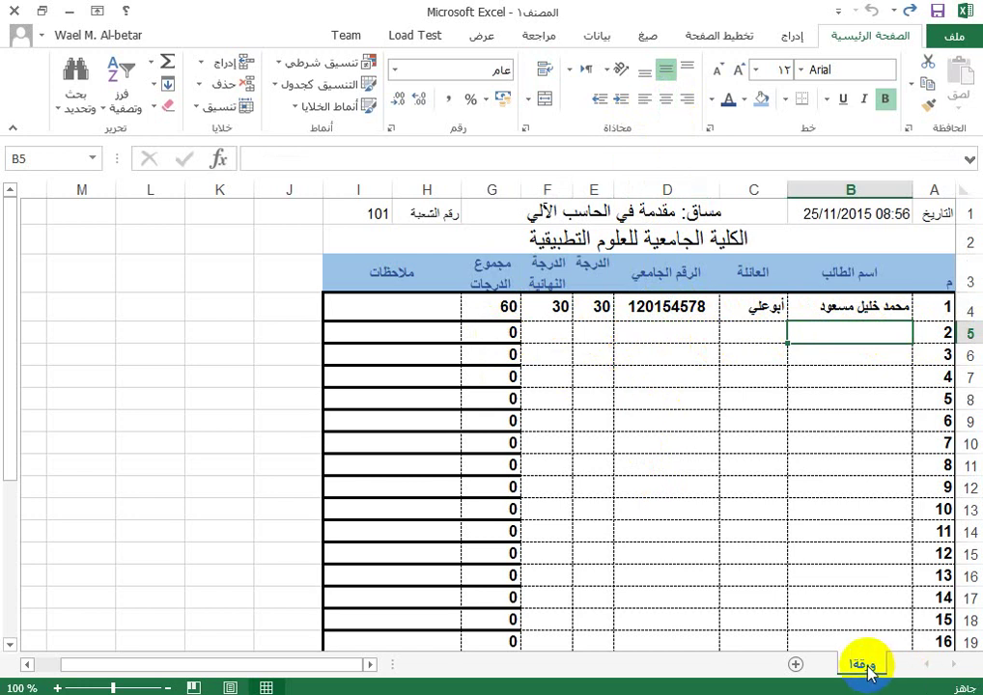
Step: Rename the grades sheet to 'البيانات النهائية'
double_click(865, 665)
type("الب")
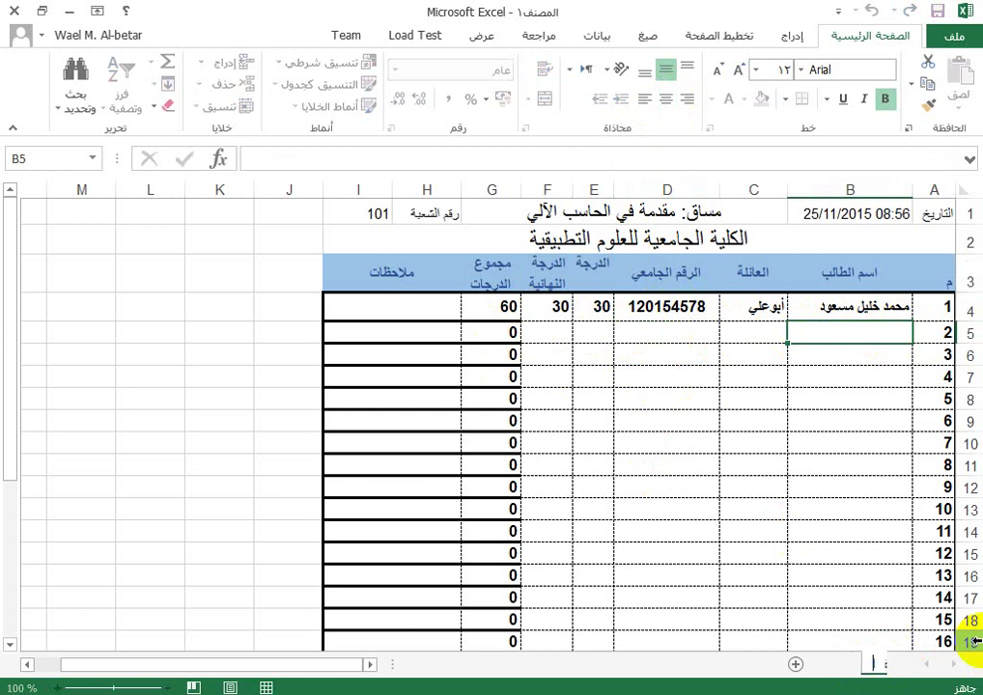
type("يانات")
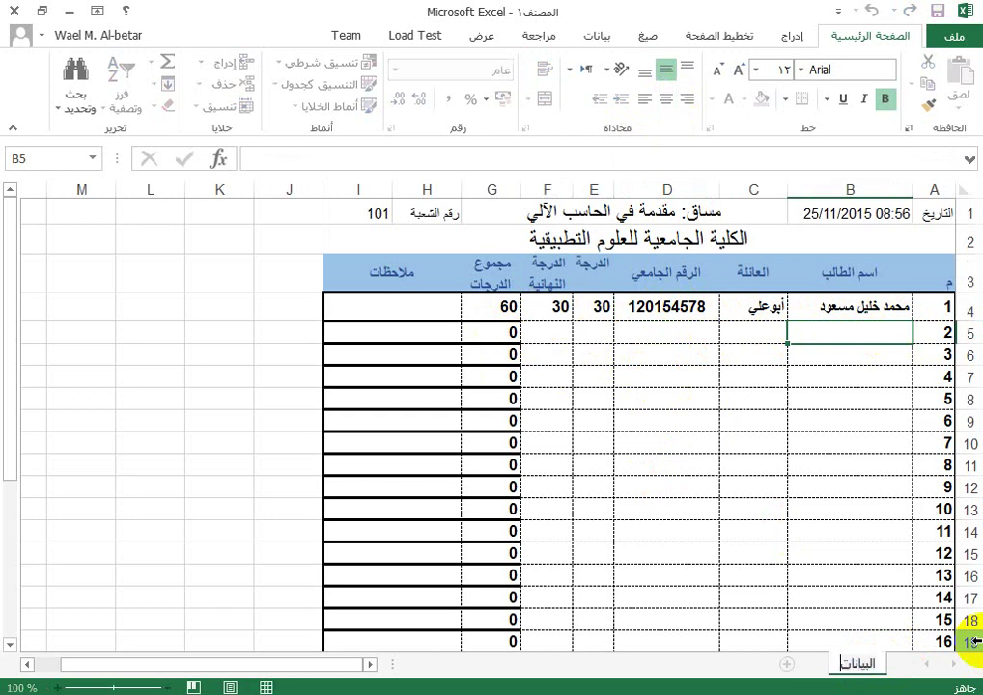
type(" النها")
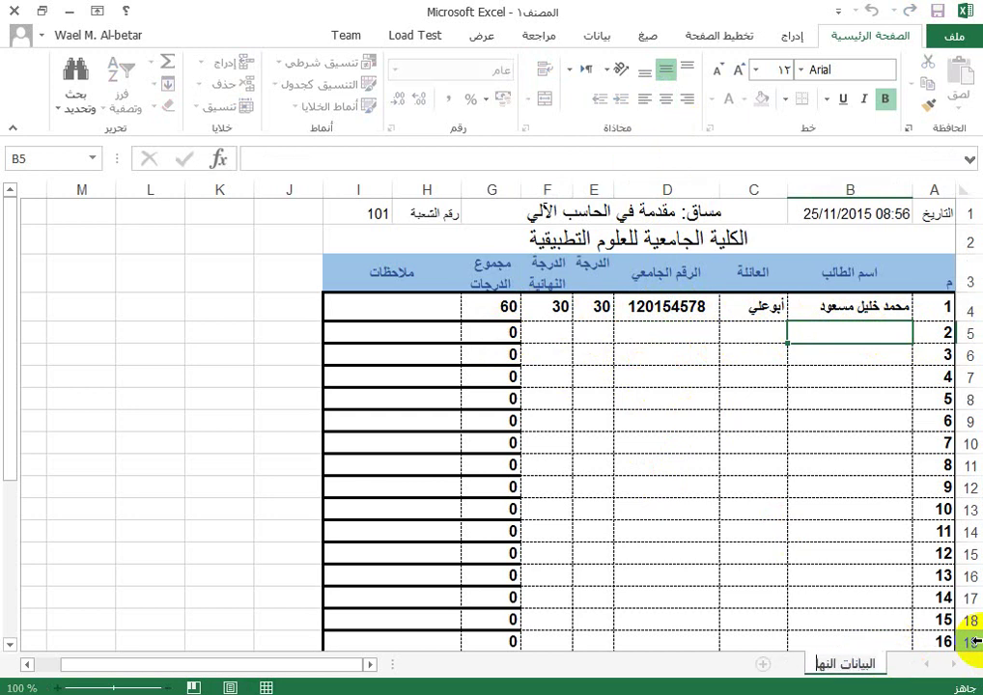
type("ئية")
key("Return")
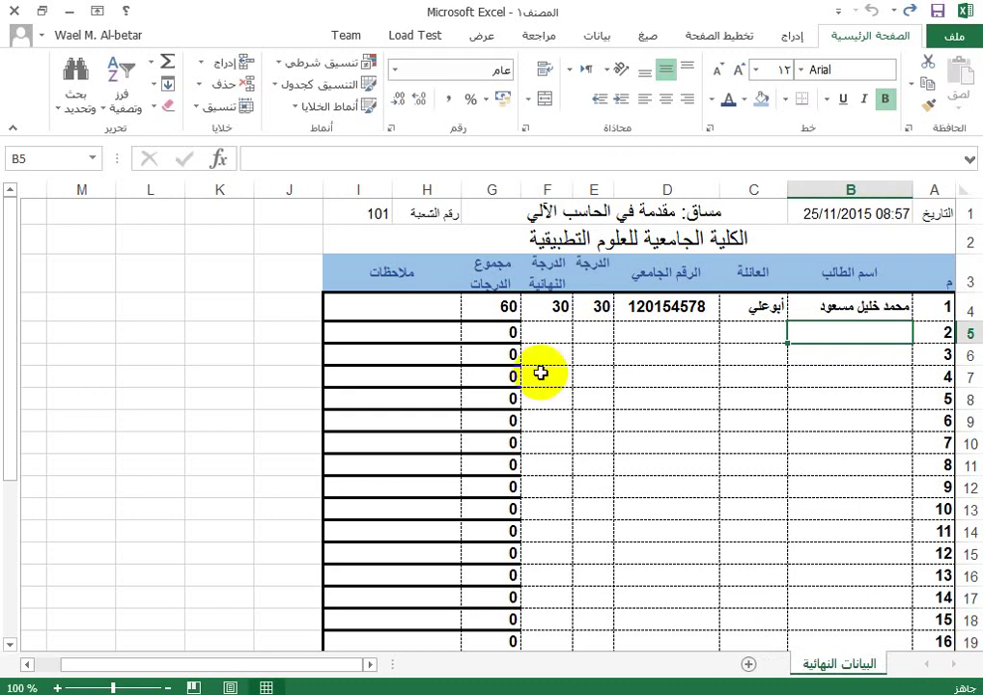
Step: Make header row 3 taller, widen column E, and add a new blank sheet
left_click(598, 301)
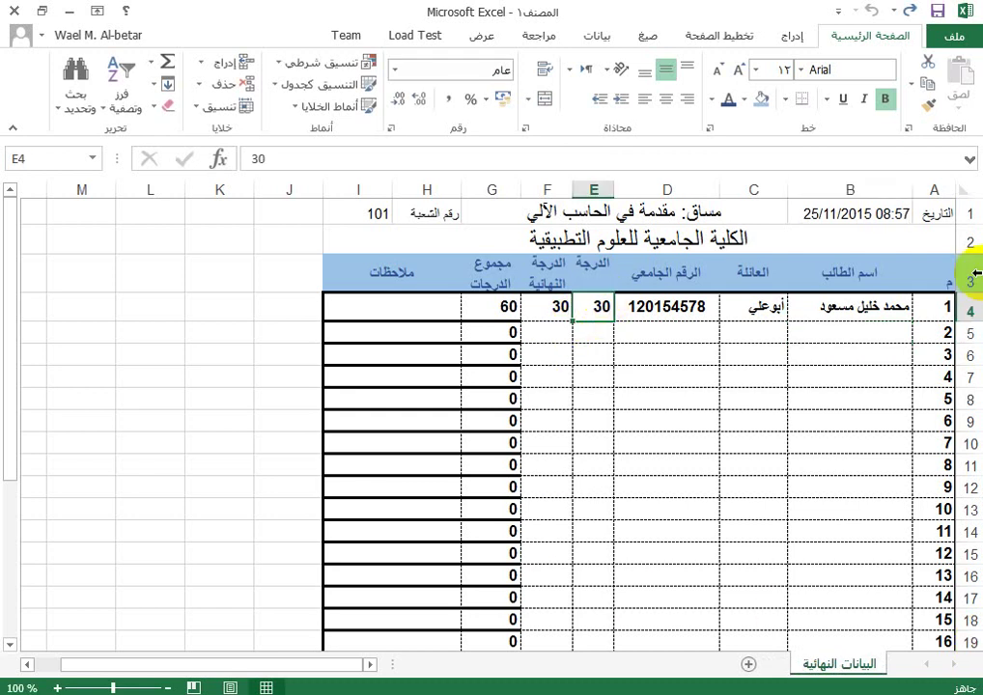
left_click_drag(949, 293, 950, 302)
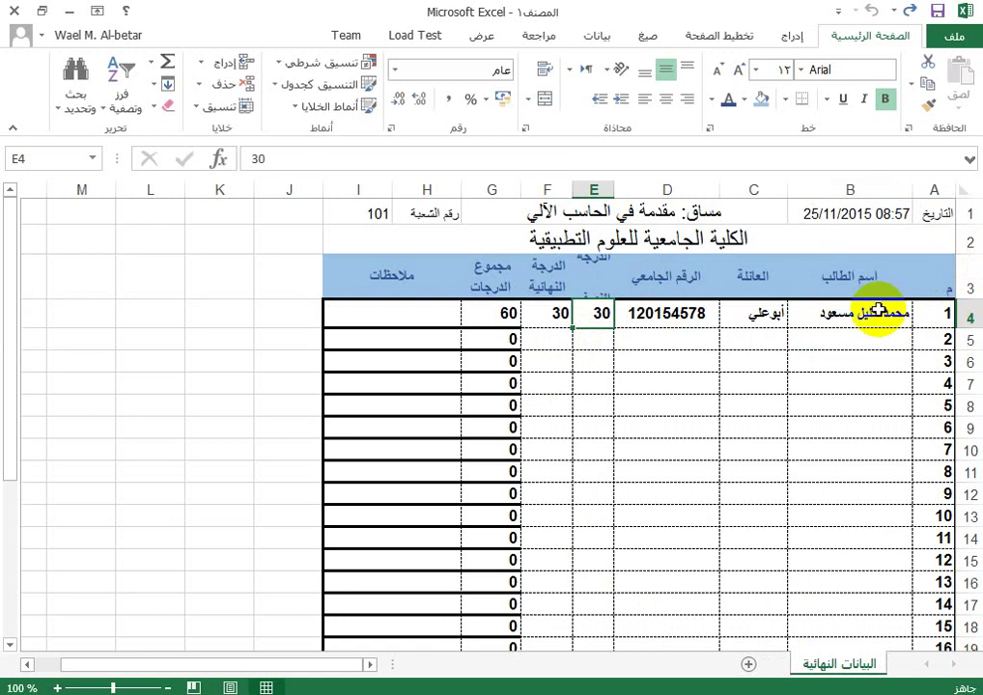
left_click(588, 275)
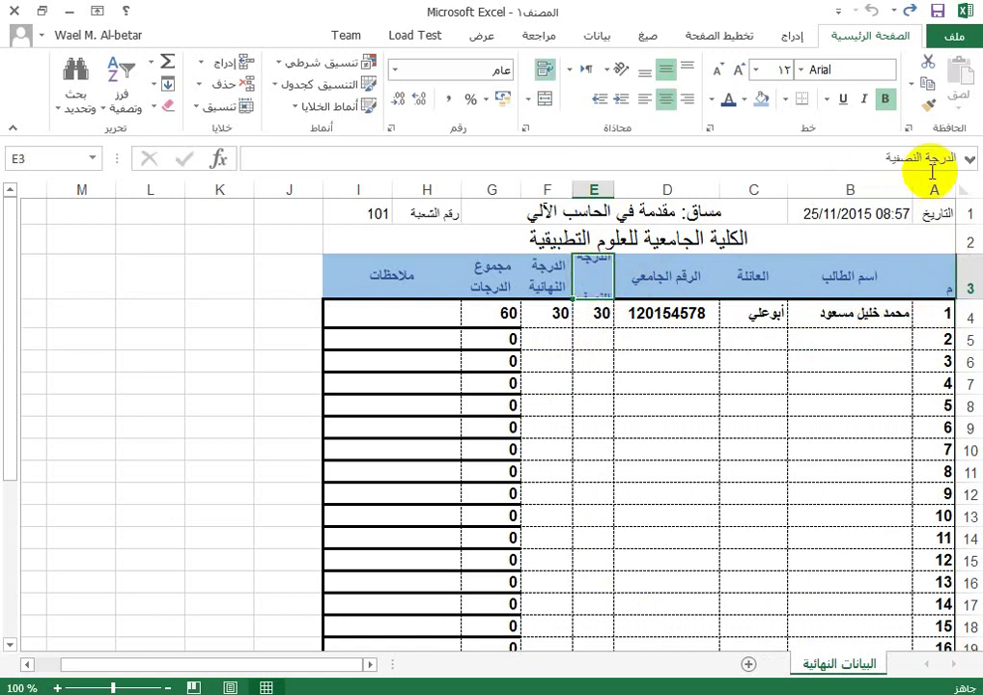
left_click_drag(570, 191, 565, 190)
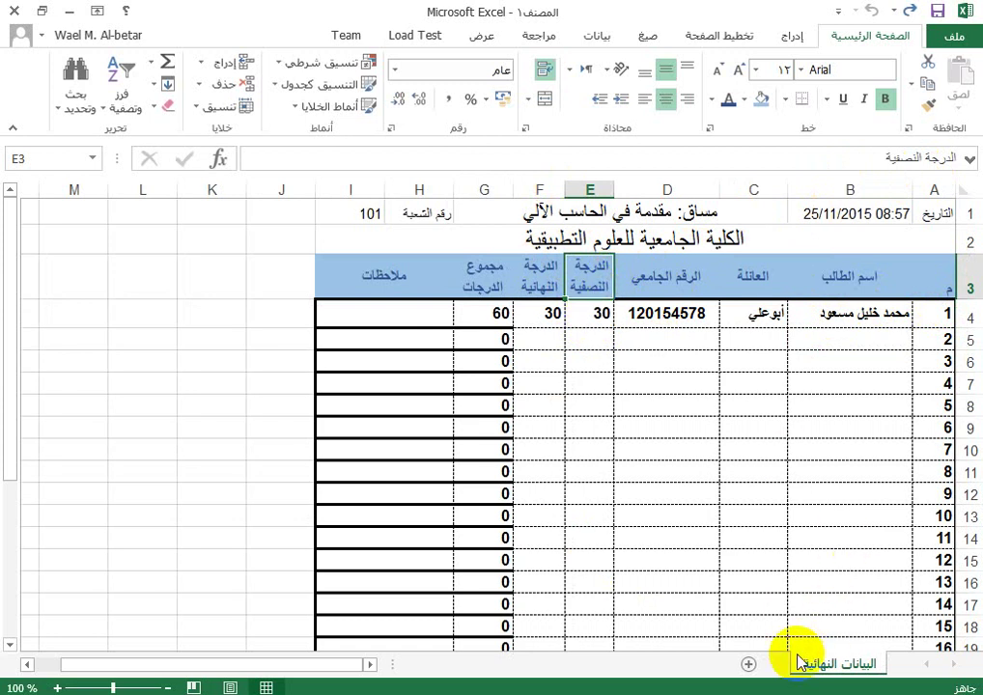
left_click(748, 665)
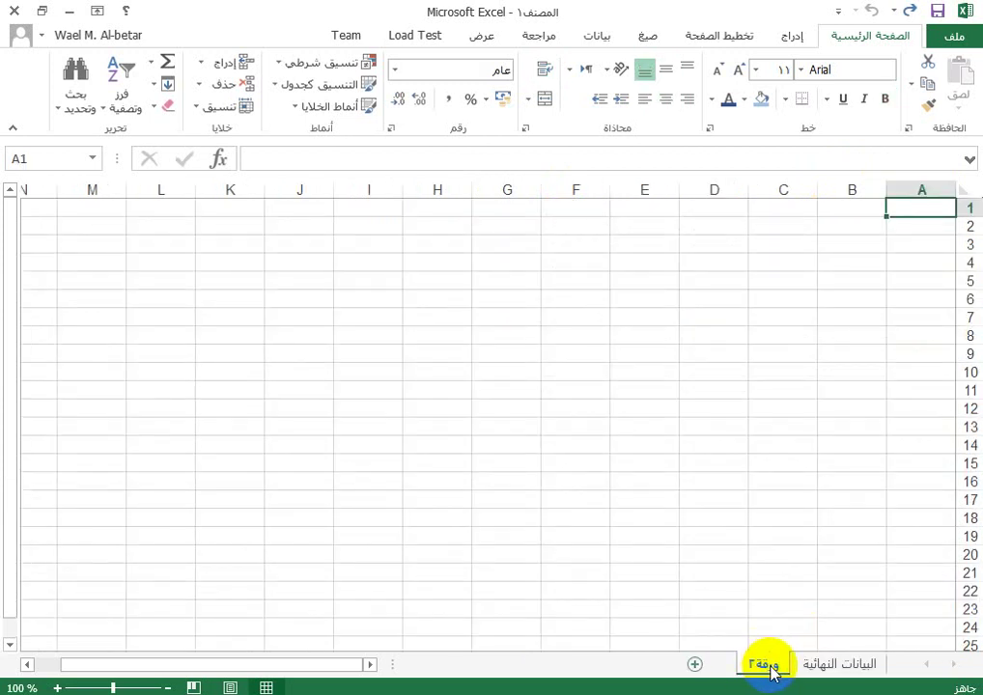
Step: Name the ورقة٢ tab 'تفاصيل أعمال الفصل', then go back to the البيانات النهائية sheet
double_click(763, 665)
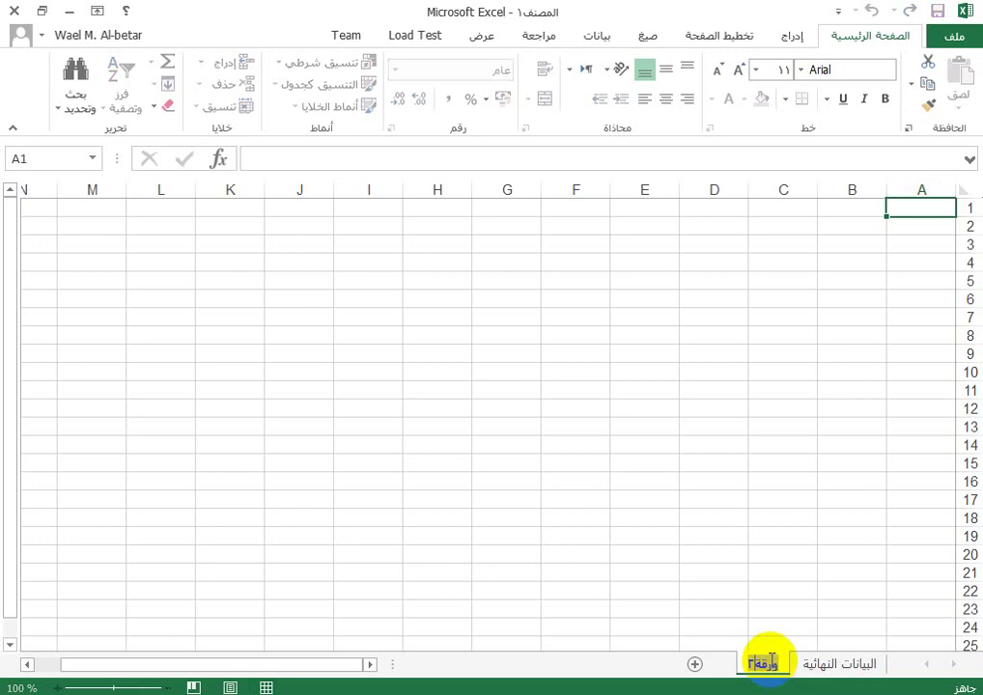
type("تفاصيل")
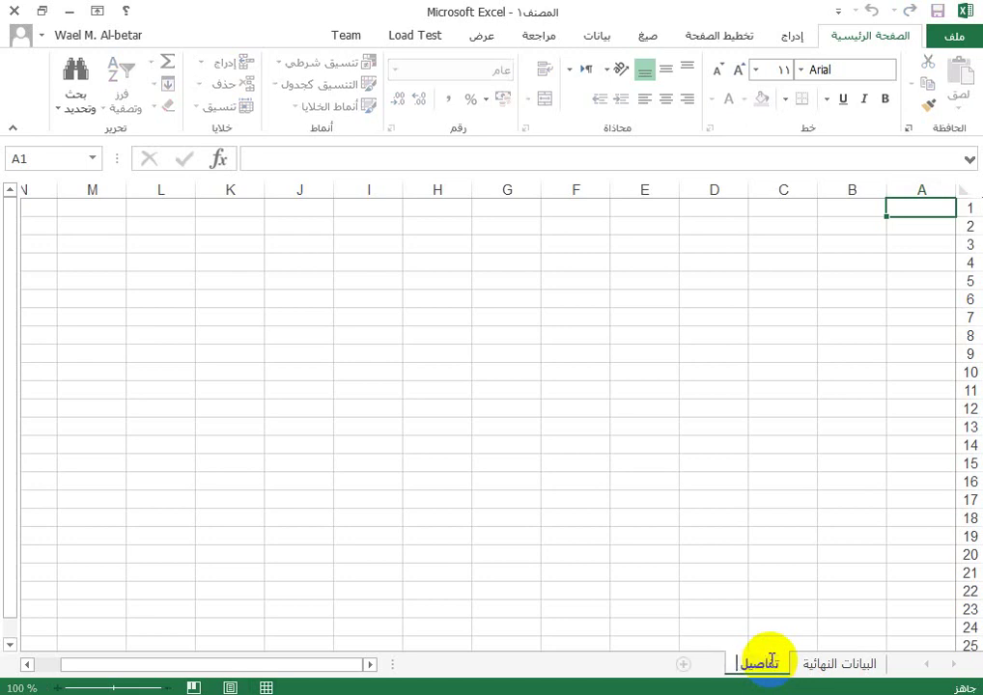
type(" أعمال ال")
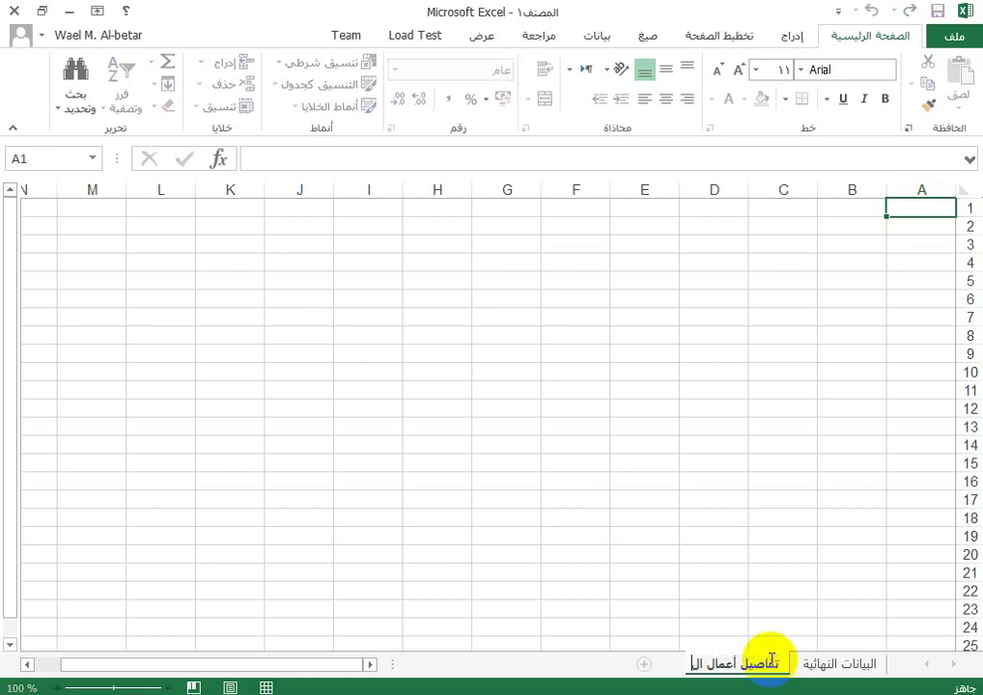
type("فصل")
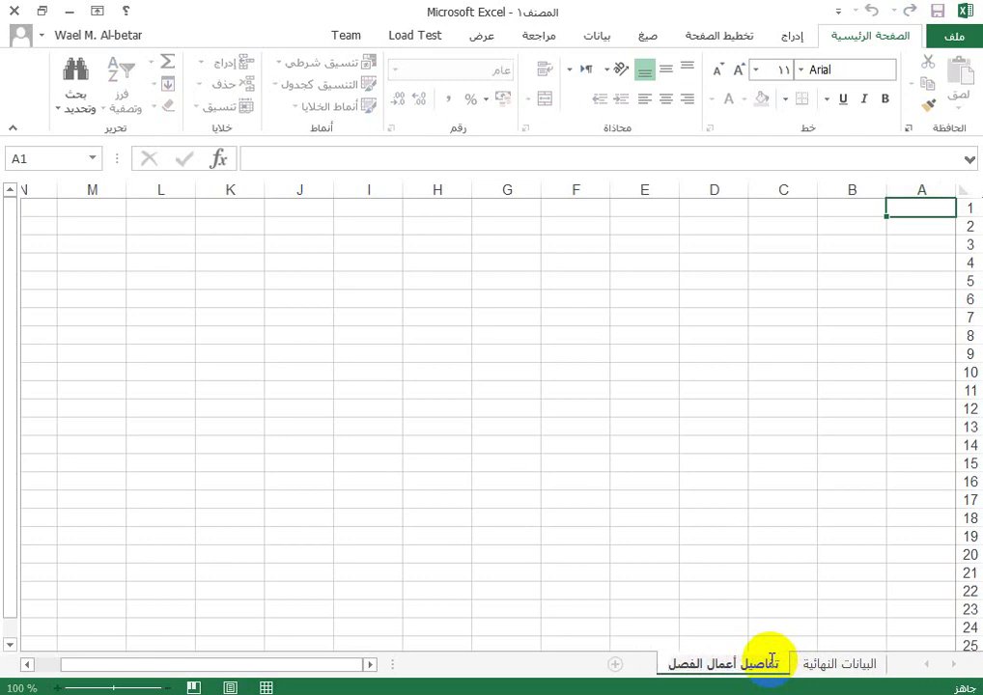
key("Return")
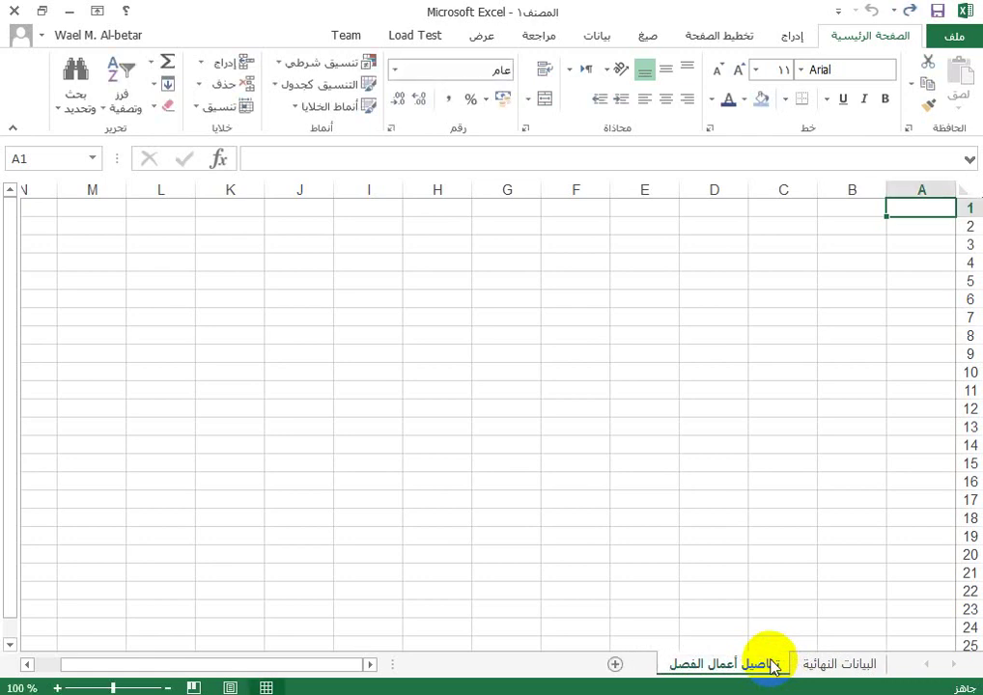
left_click(838, 663)
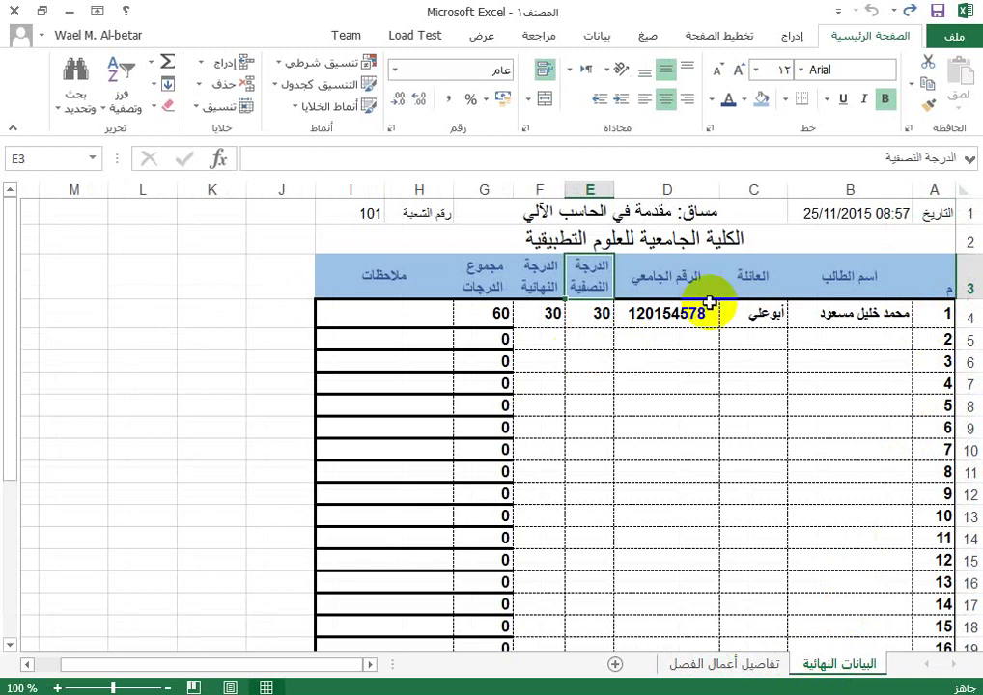
Step: Copy the student table's columns A3:D30 from البيانات النهائية and switch to تفاصيل أعمال الفصل
left_click(745, 663)
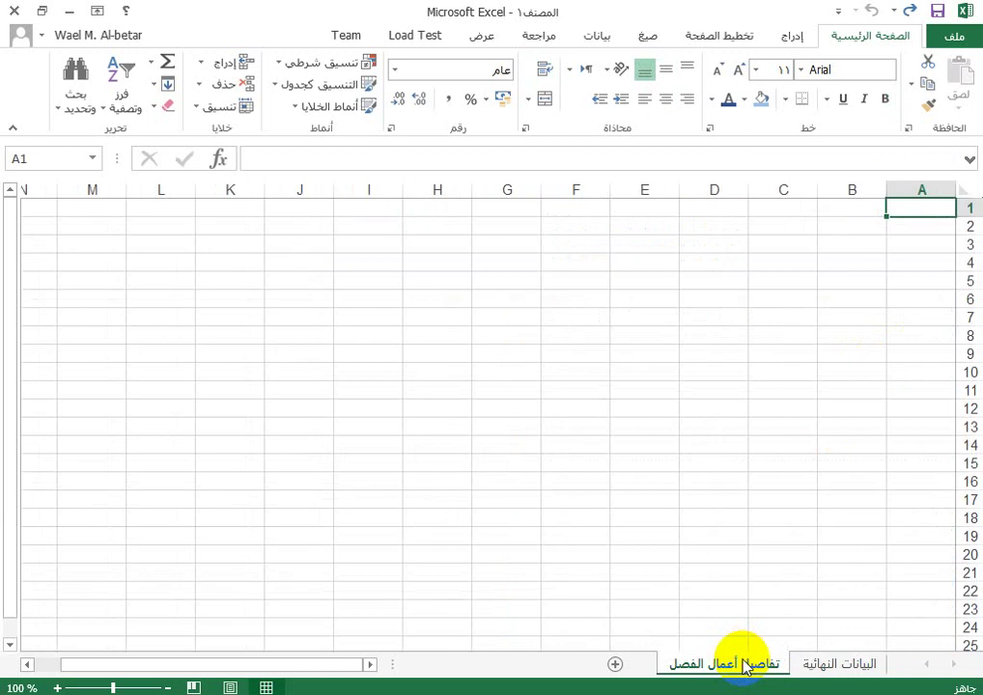
left_click(816, 663)
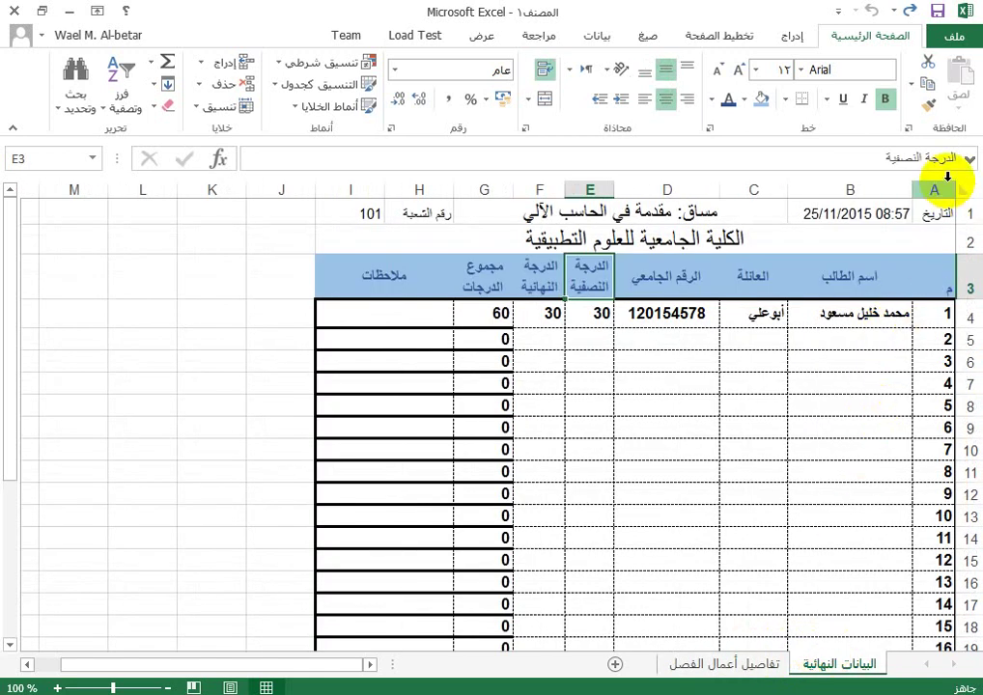
left_click_drag(944, 265, 640, 576)
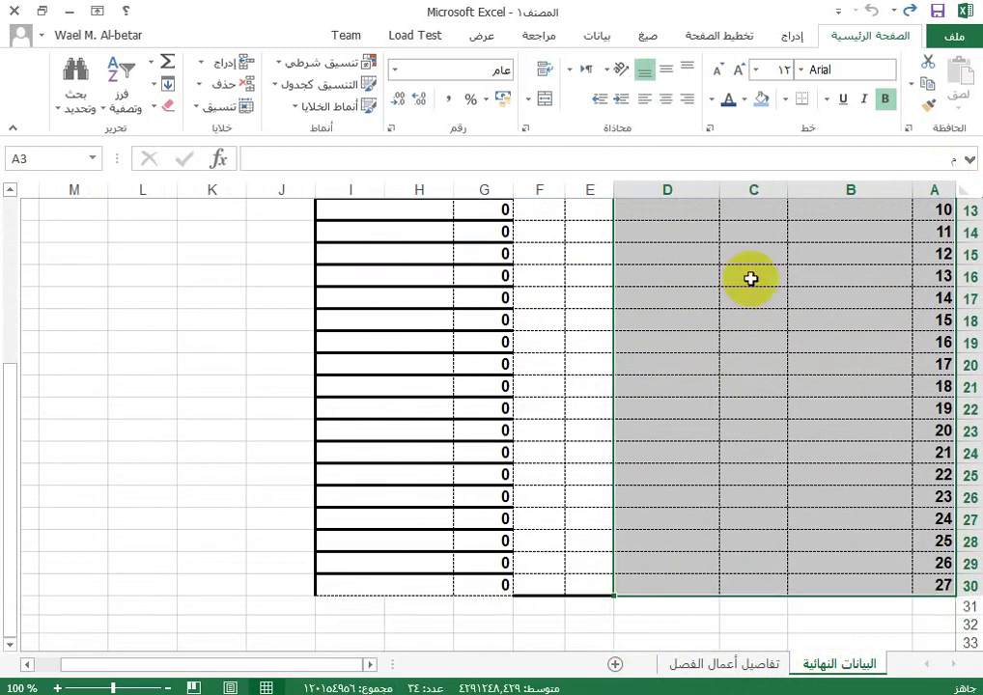
left_click(930, 85)
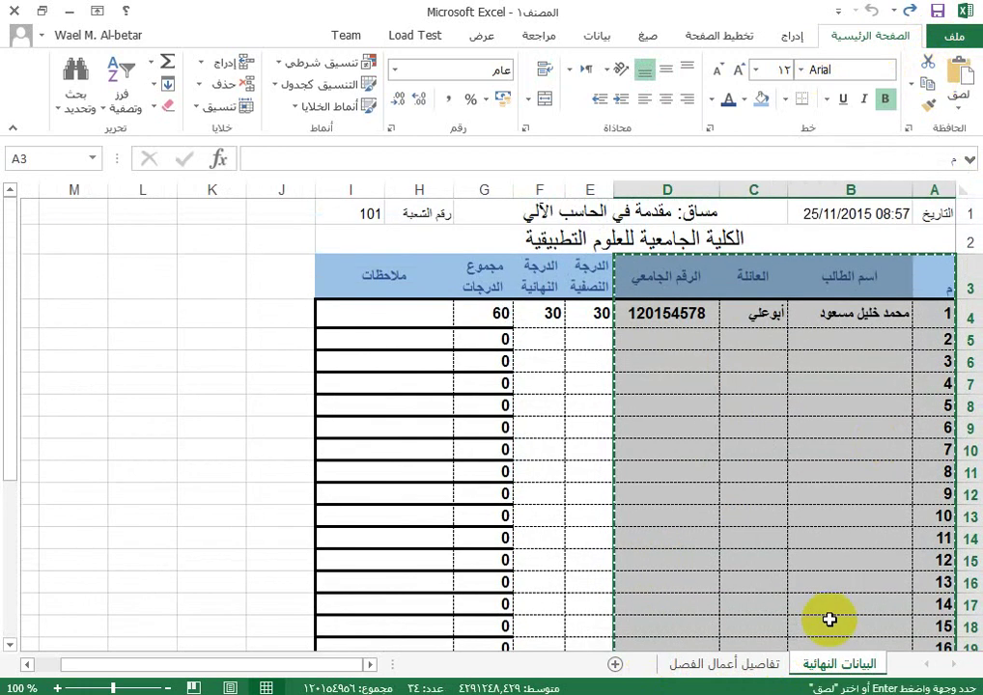
left_click(726, 674)
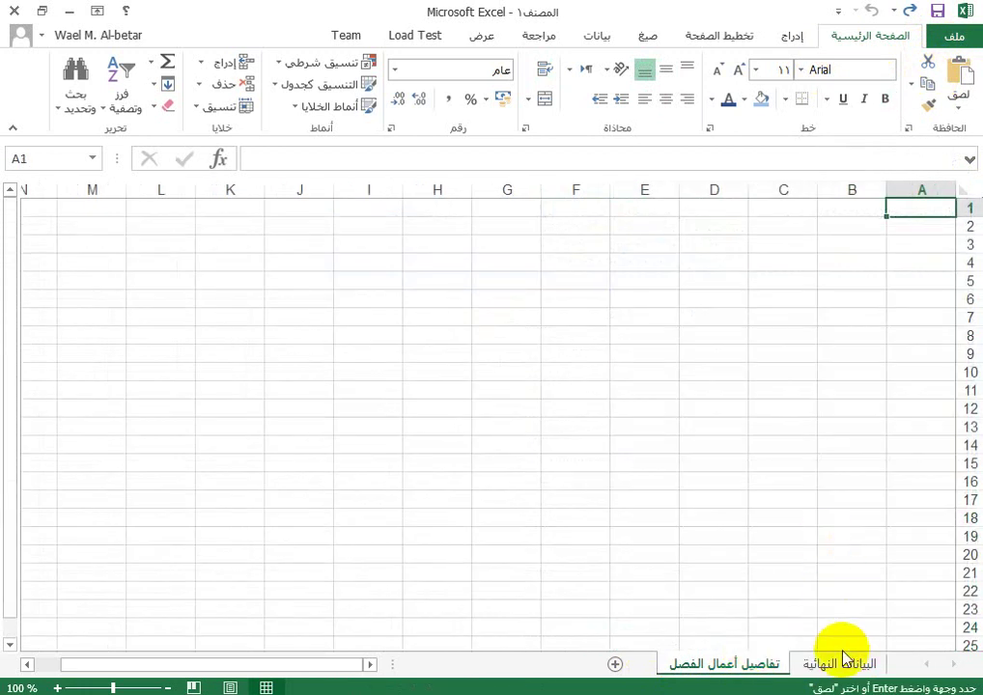
left_click(838, 666)
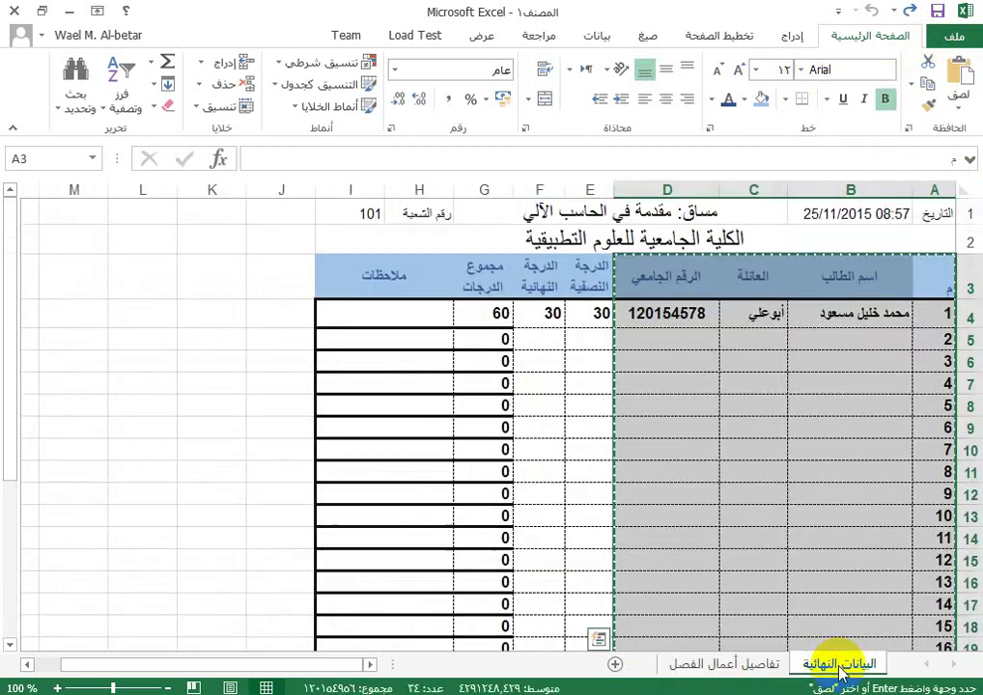
Step: Paste the copied student columns into A3 of تفاصيل أعمال الفصل using Paste Link
left_click(757, 664)
left_click(934, 243)
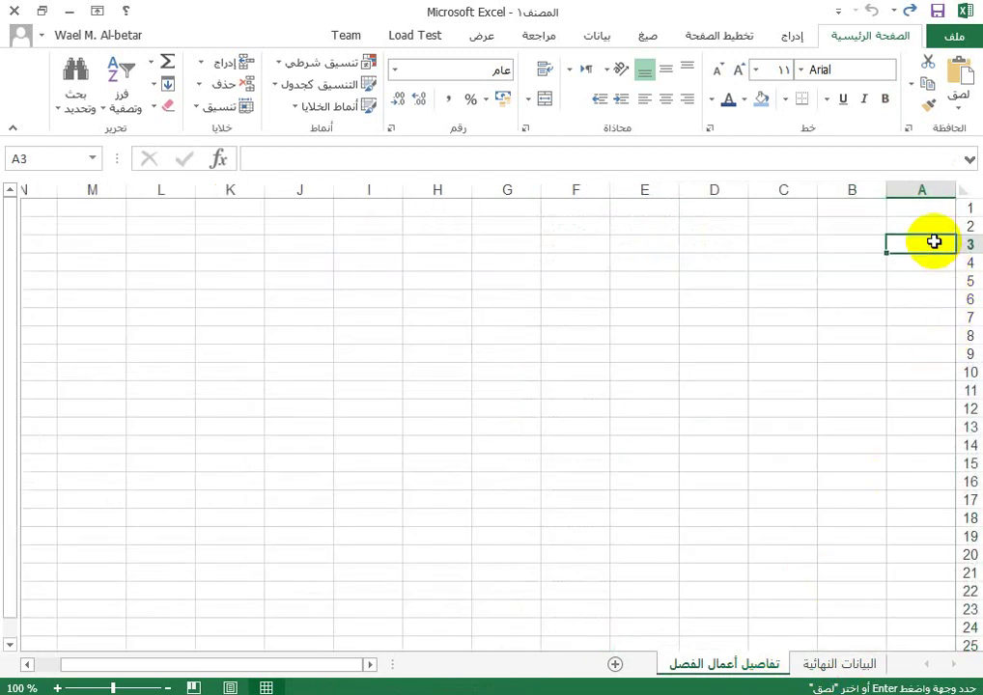
left_click(960, 109)
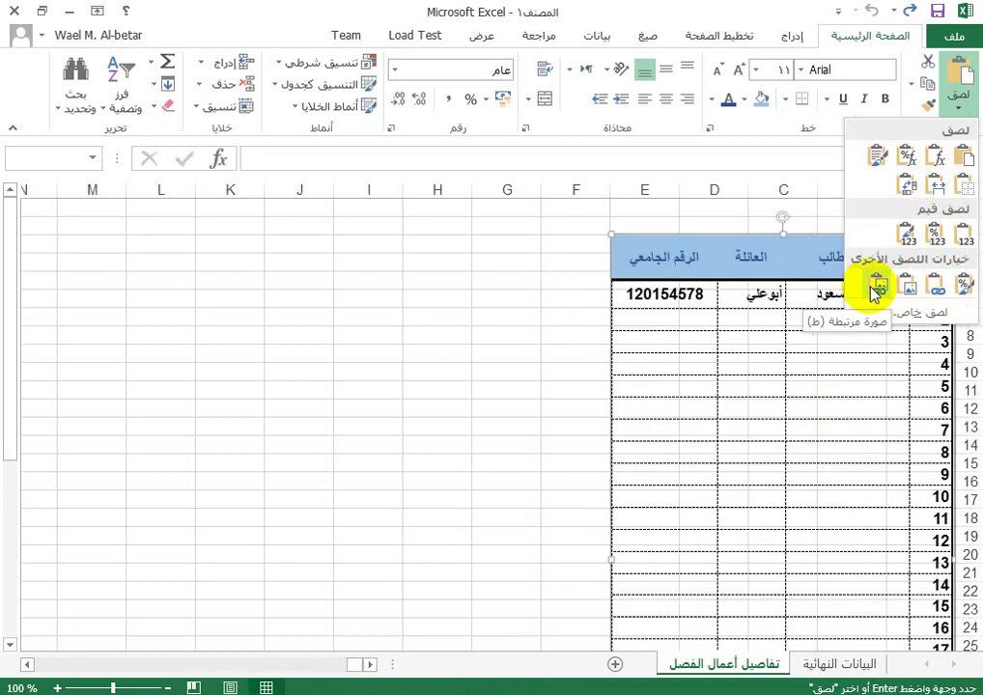
left_click(935, 287)
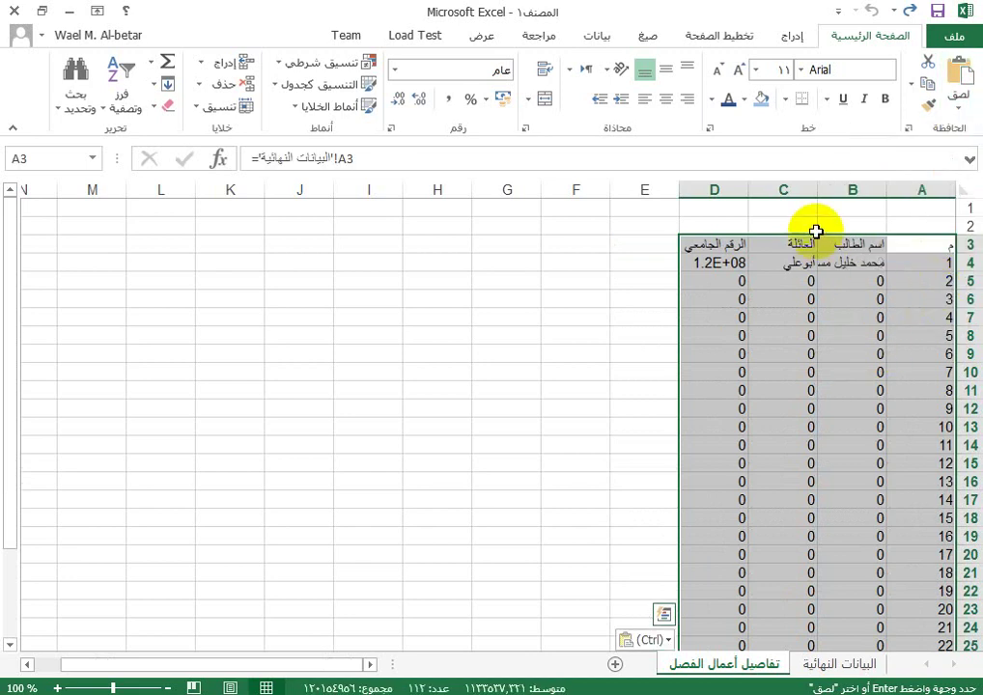
Step: Autofit column B on تفاصيل أعمال الفصل to show the linked student names
double_click(819, 190)
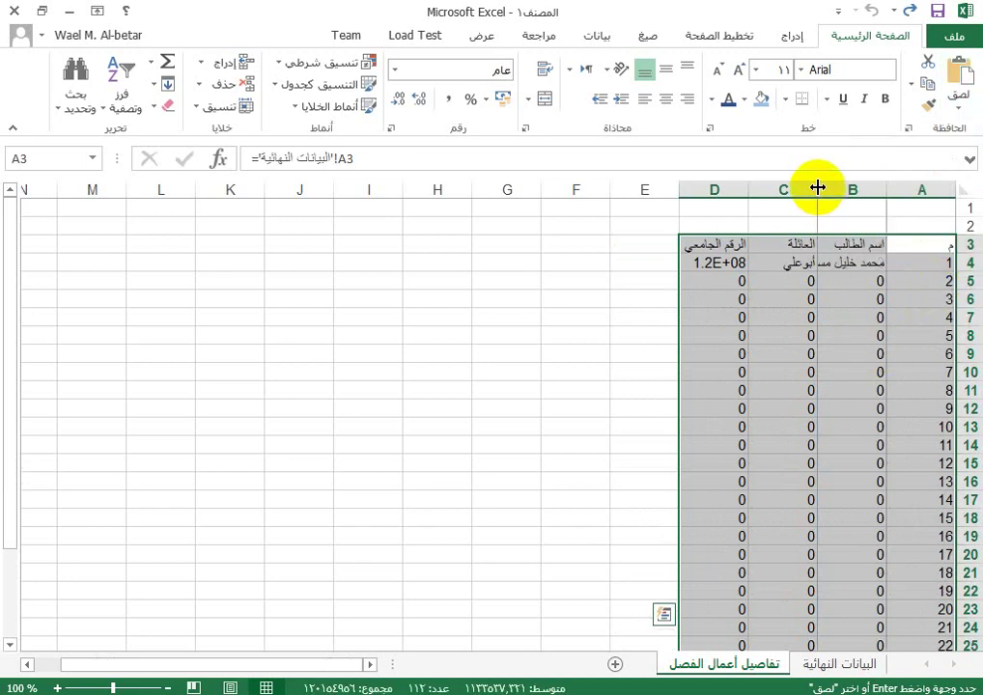
left_click(825, 263)
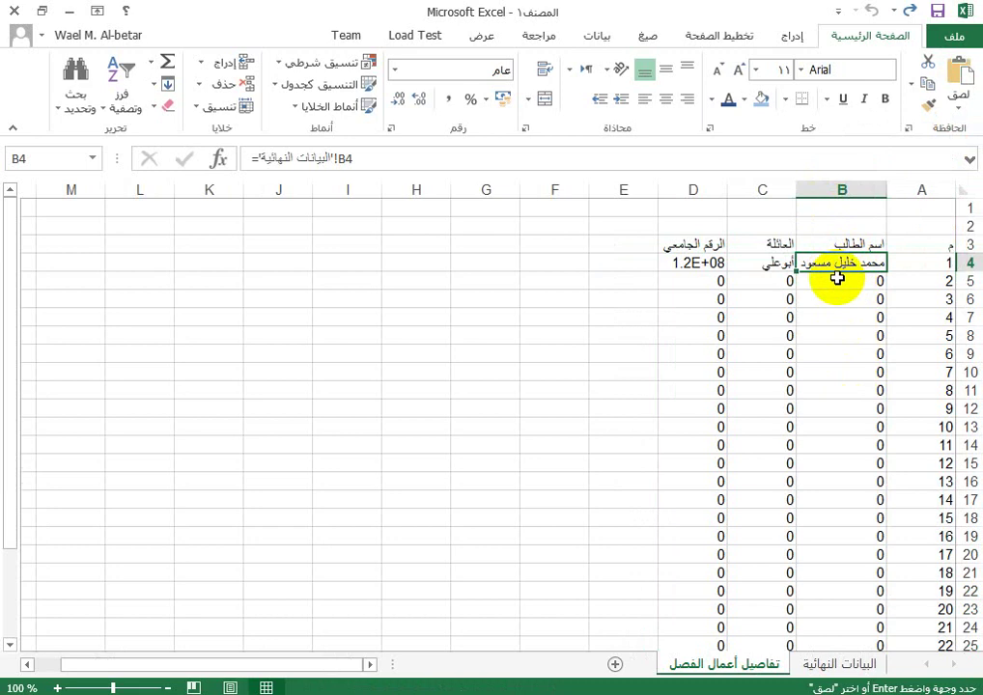
left_click(761, 264)
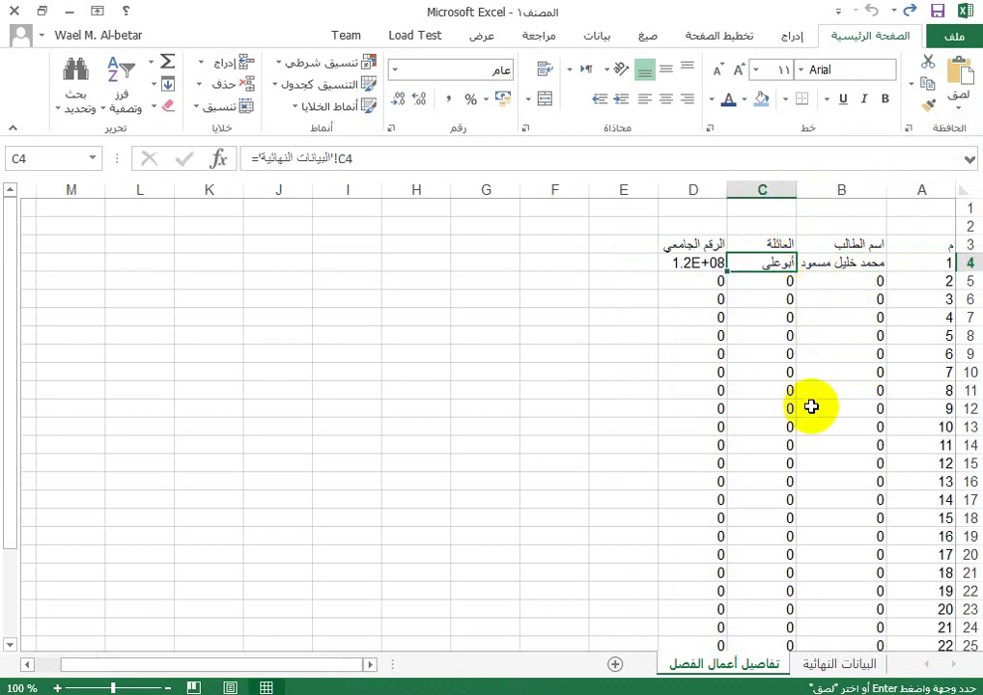
Step: Change the first student's family name in C4 to 'محم', then autofit column D on the detail sheet
left_click(859, 666)
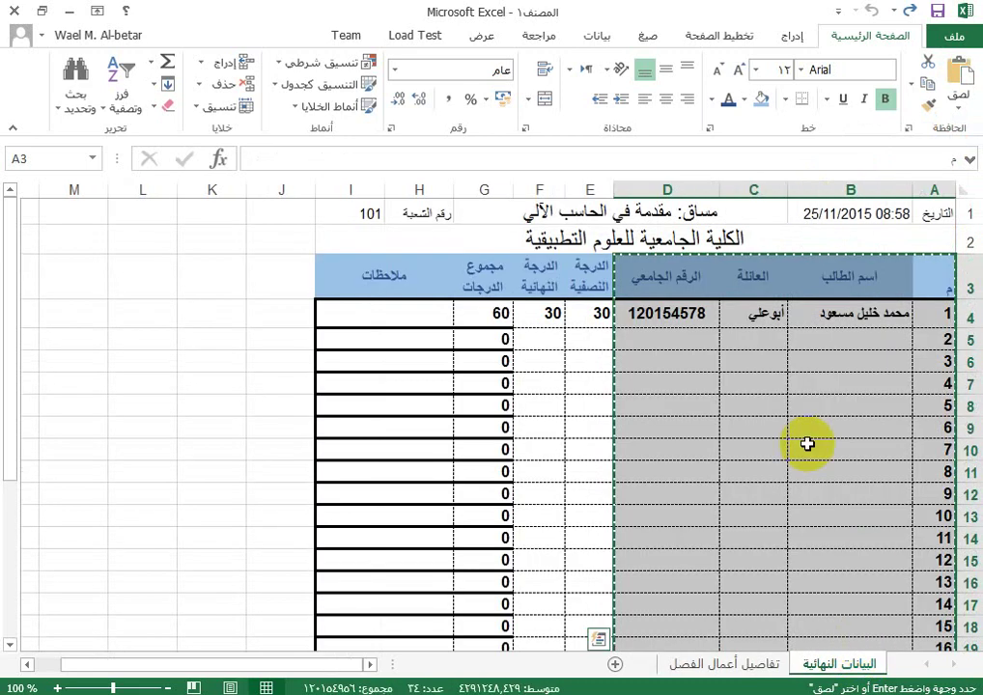
left_click(765, 315)
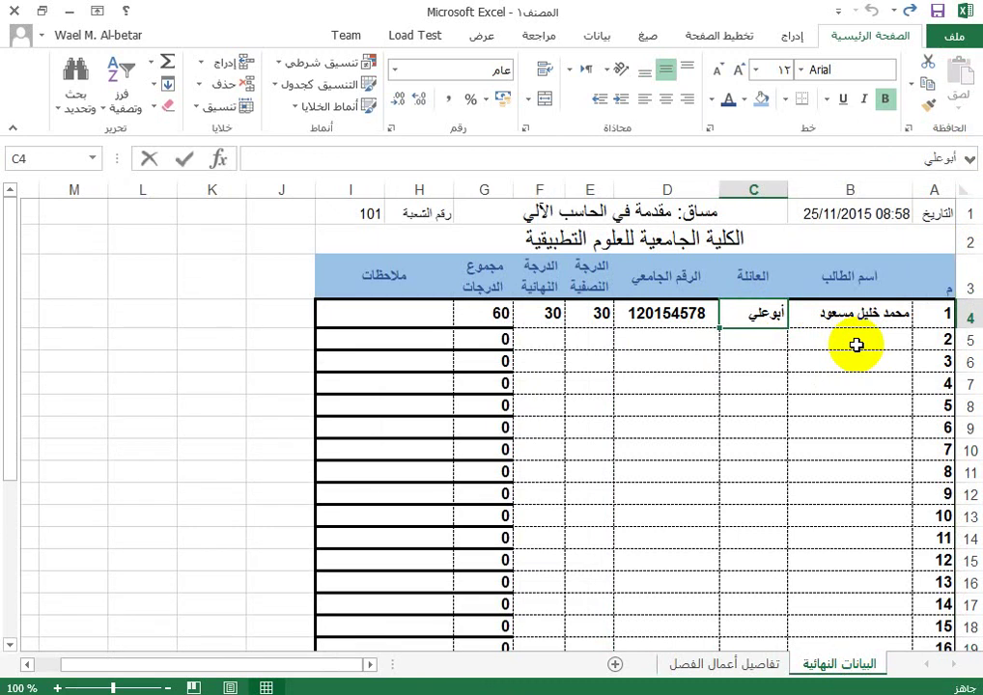
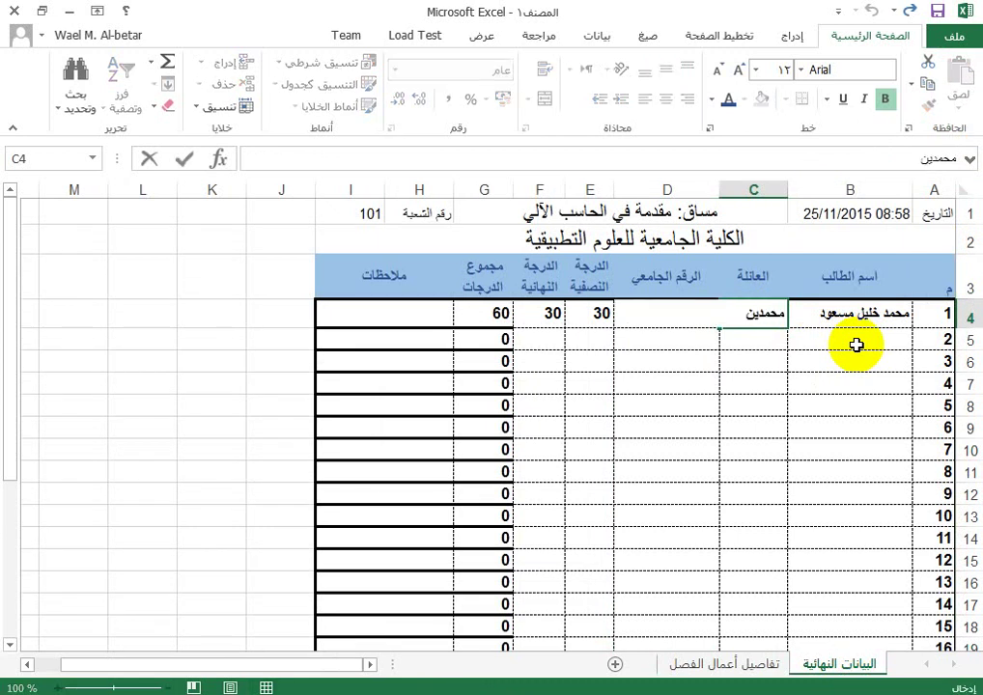
key("Return")
left_click(742, 666)
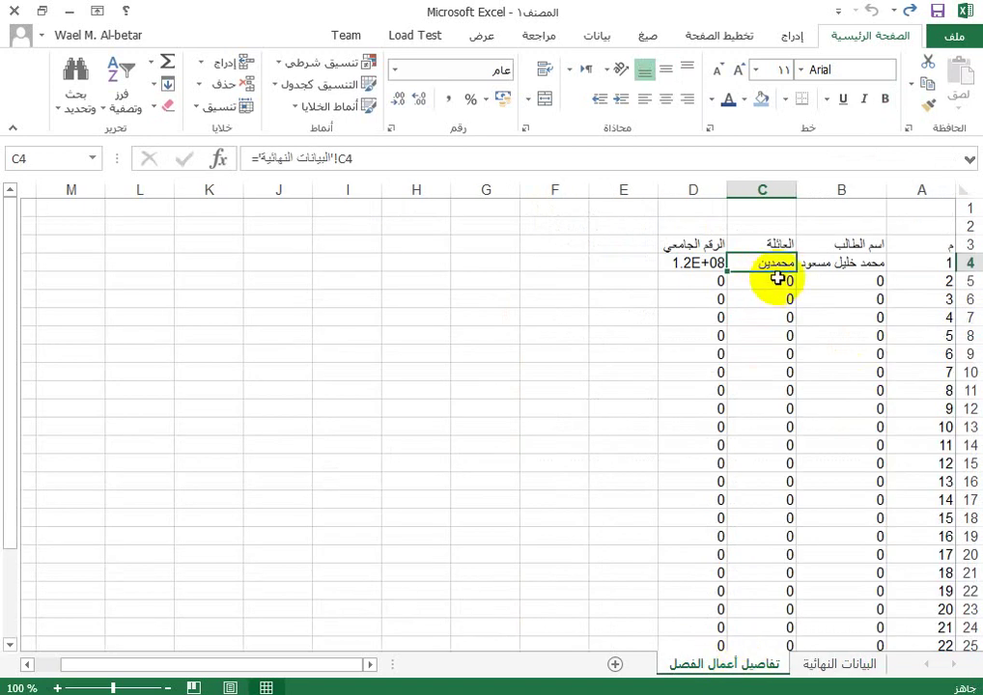
double_click(656, 187)
Step: Enter the headers مشروع, امتحانات فجائية and حضور وانصراف in E3:G3
left_click(627, 244)
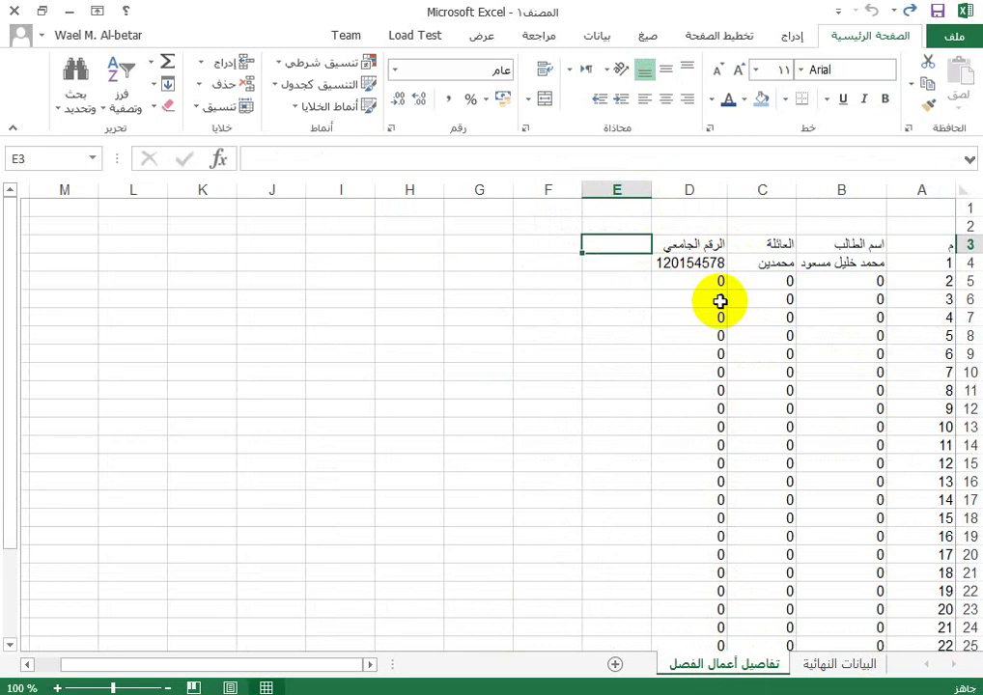
type("مت")
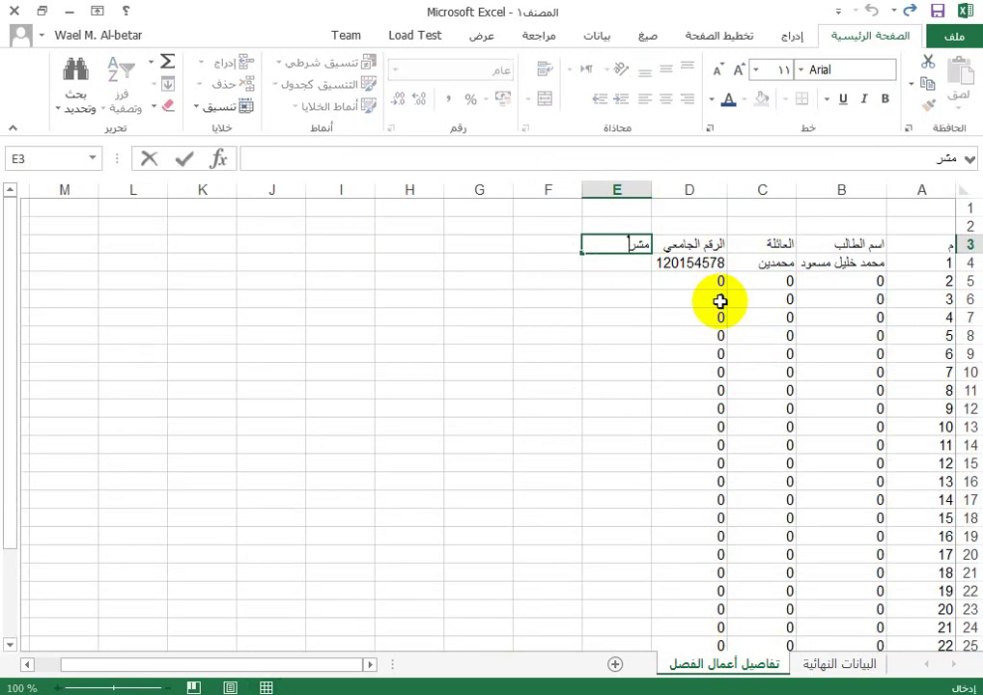
type("روع")
key("Tab")
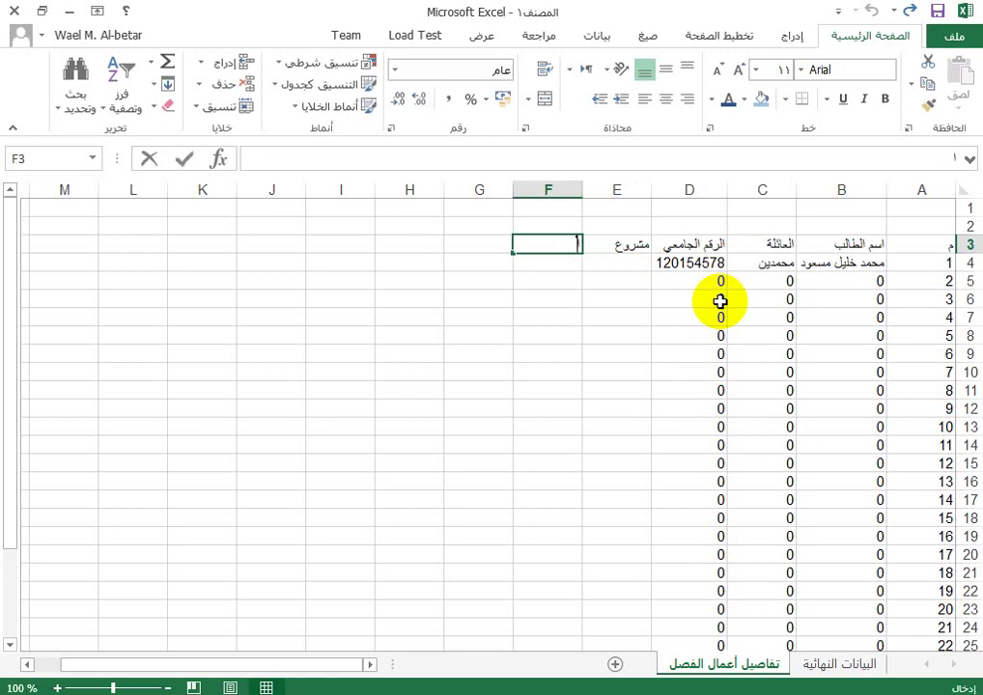
type("امتحانات فجائية")
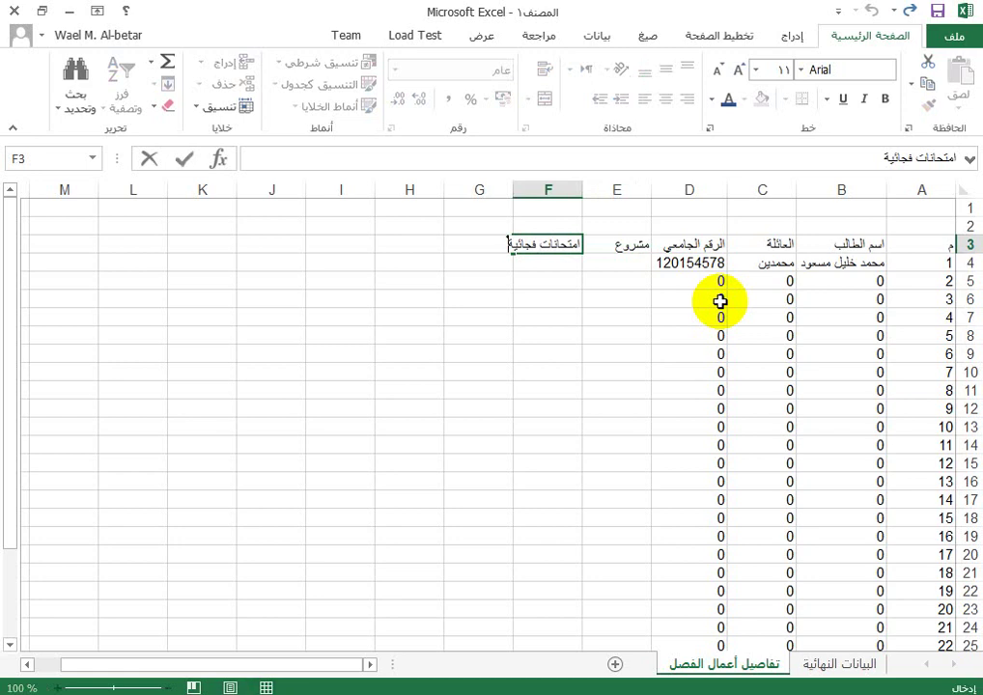
key("Tab")
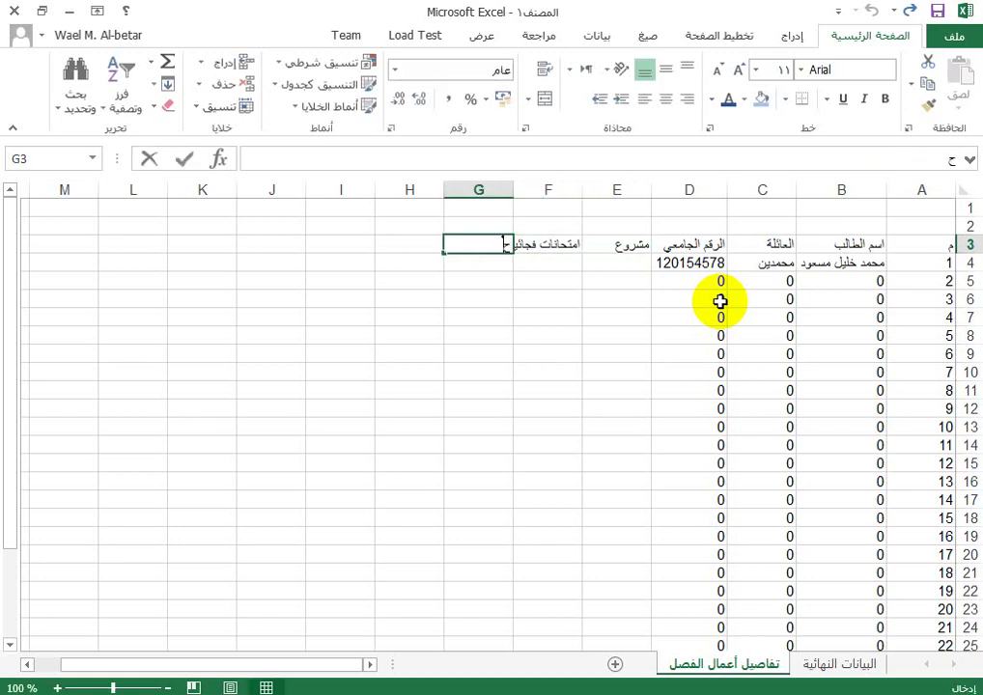
type("حضور وا")
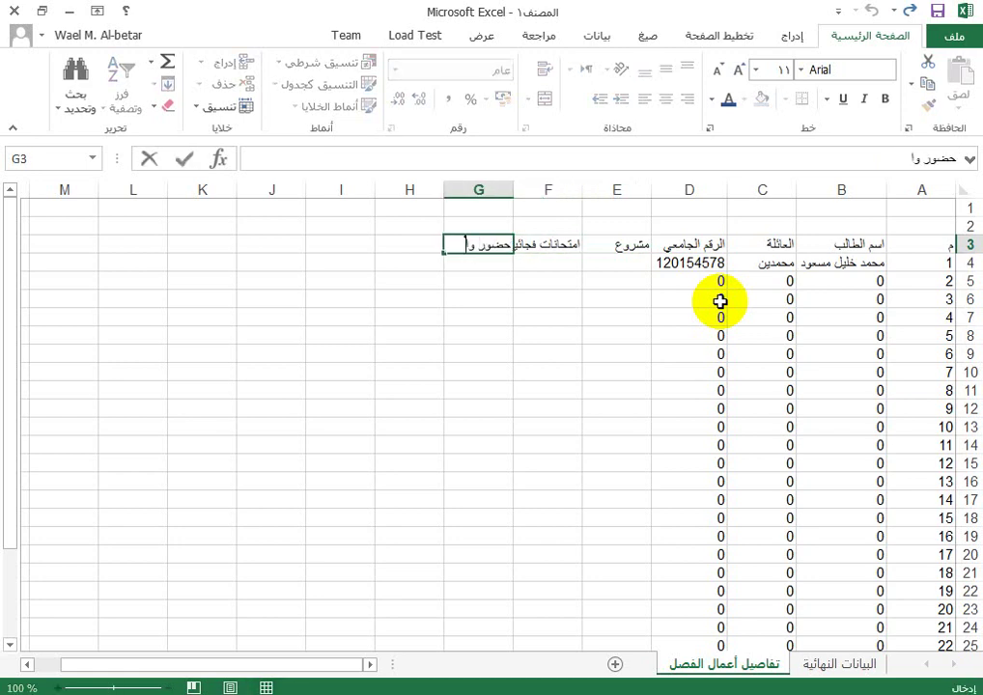
type("نصراف")
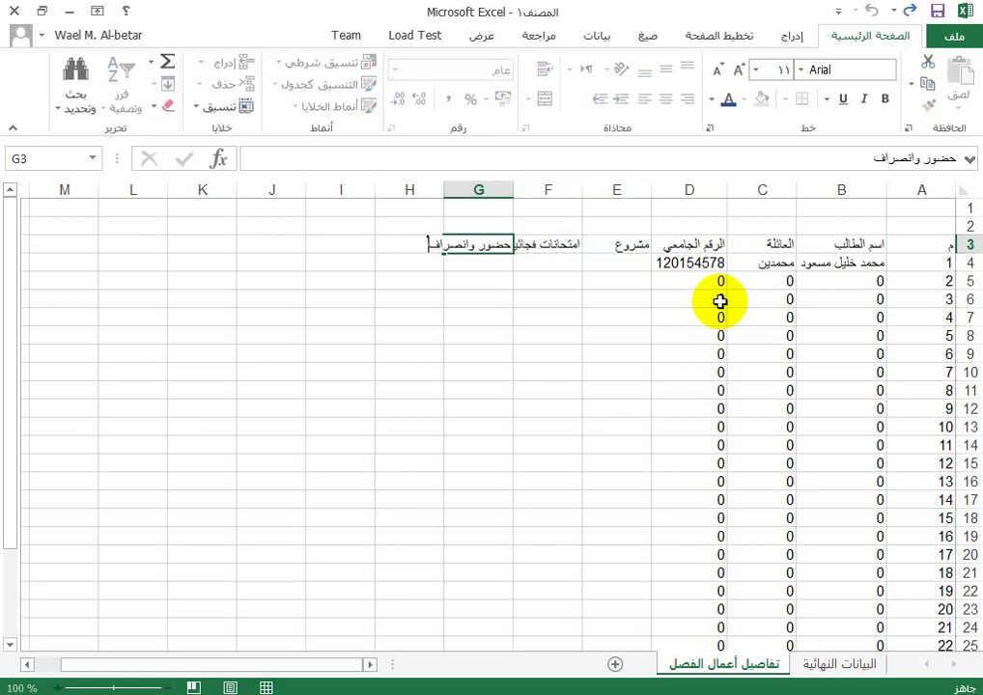
key("Return")
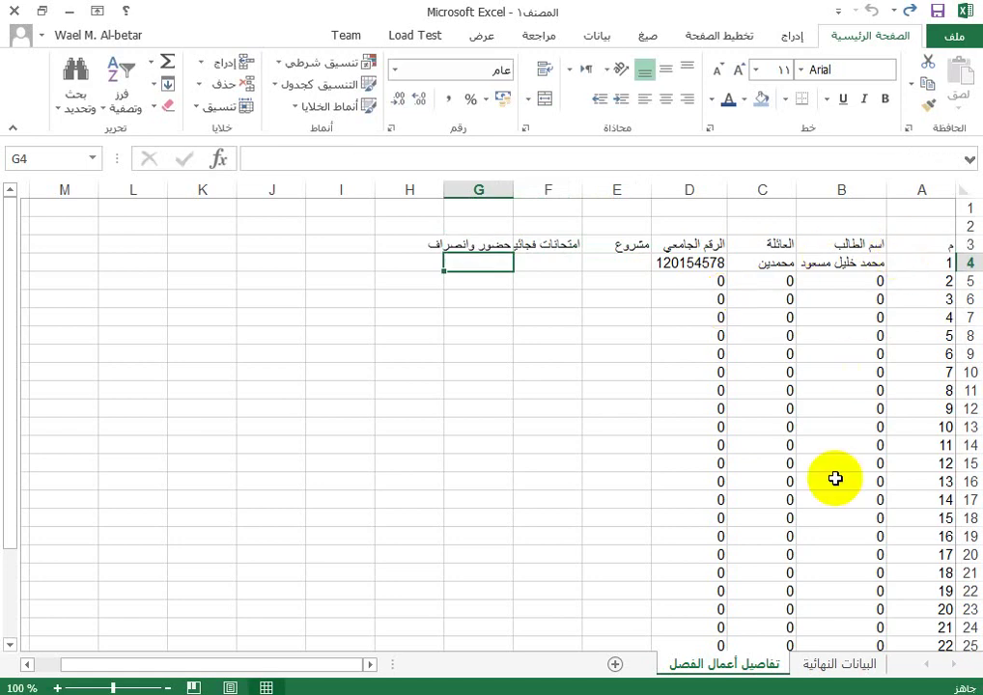
left_click(838, 664)
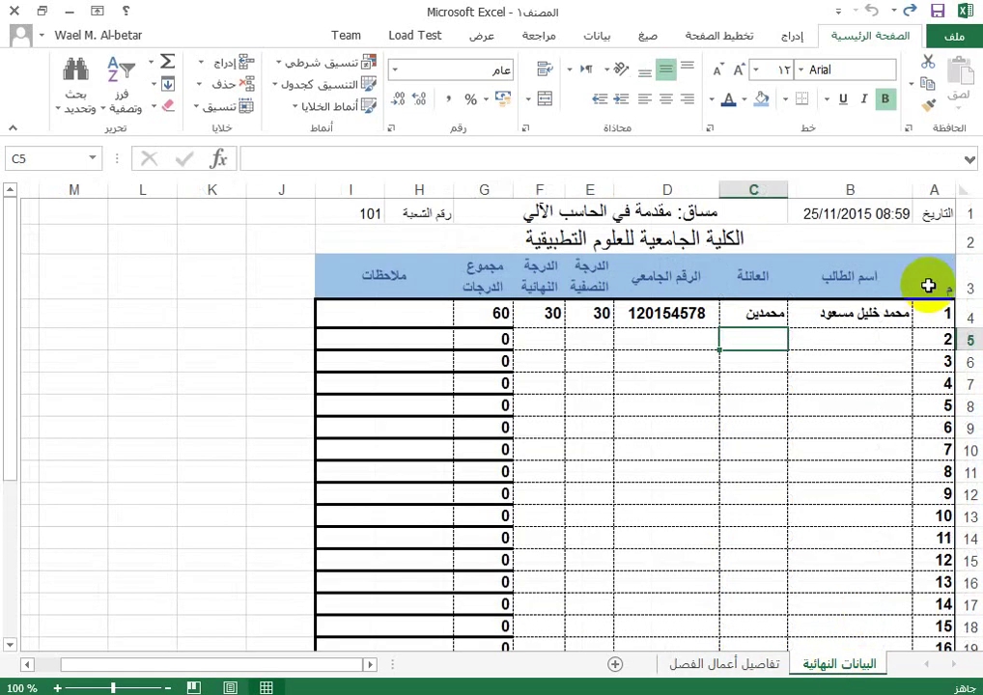
Step: Copy the blue header style from A3:I3 of البيانات النهائية onto row 3 of the detail sheet
left_click_drag(948, 279, 390, 287)
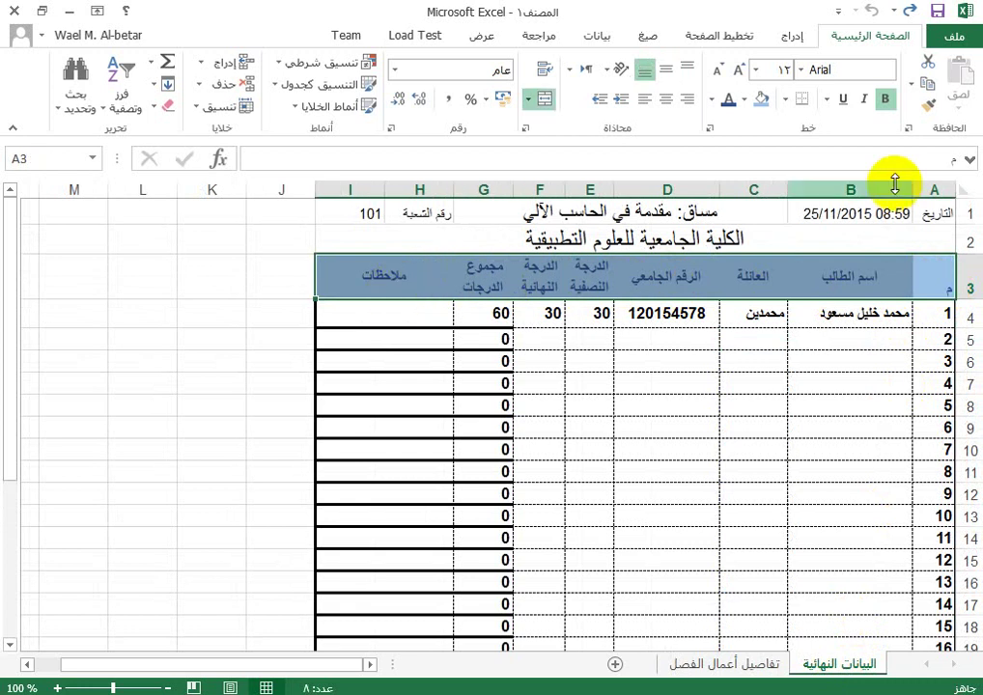
left_click(929, 109)
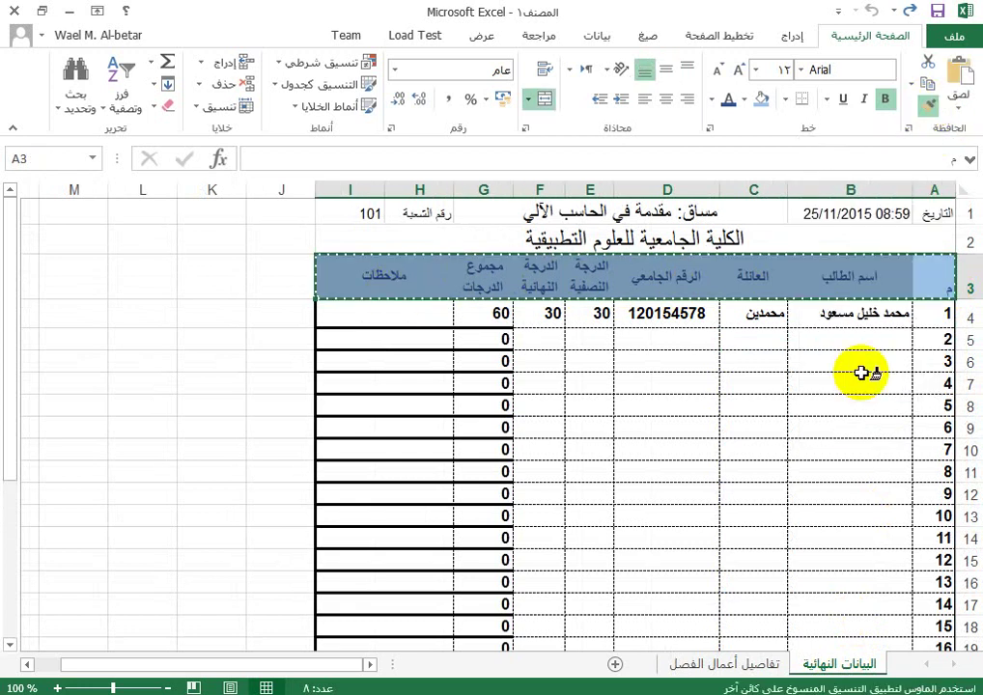
left_click(744, 664)
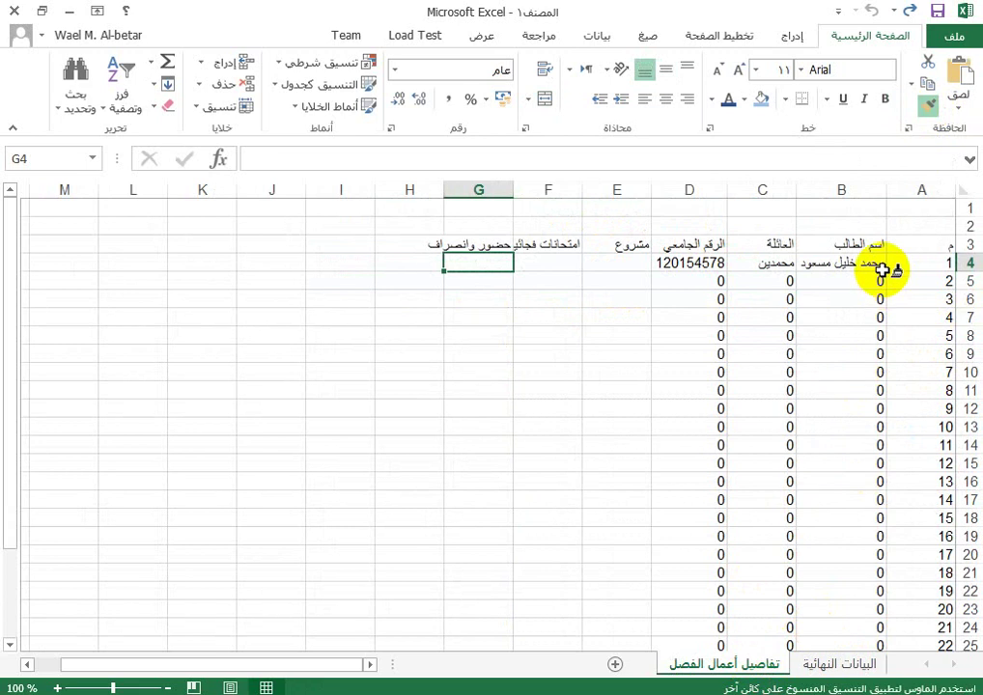
left_click_drag(941, 245, 437, 245)
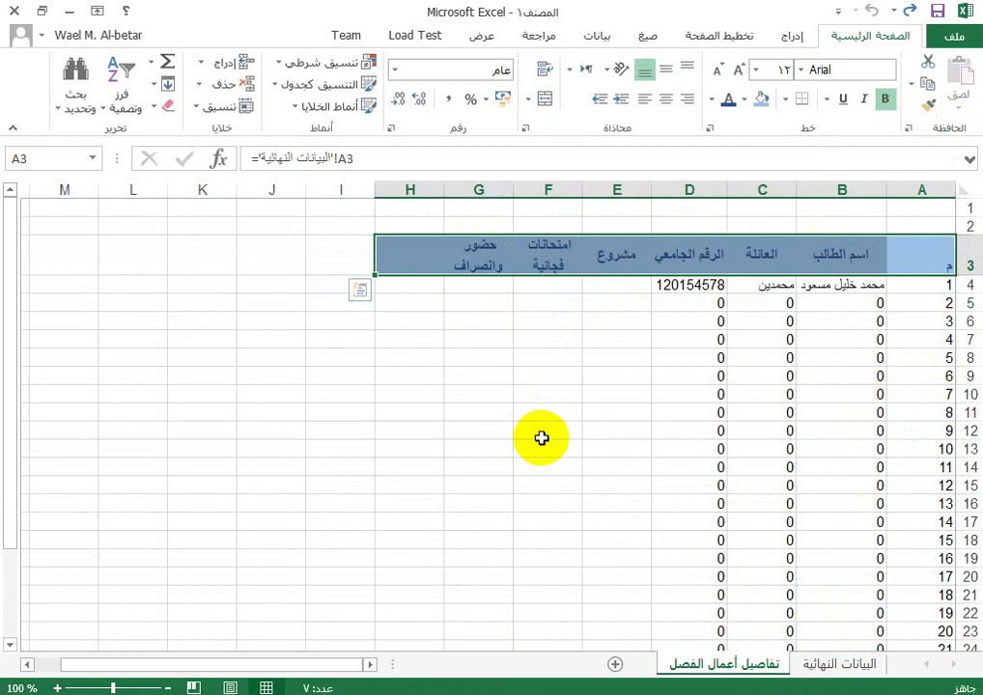
Step: Enter the first student's scores 15, 5 and 7 in E4:G4
left_click(616, 287)
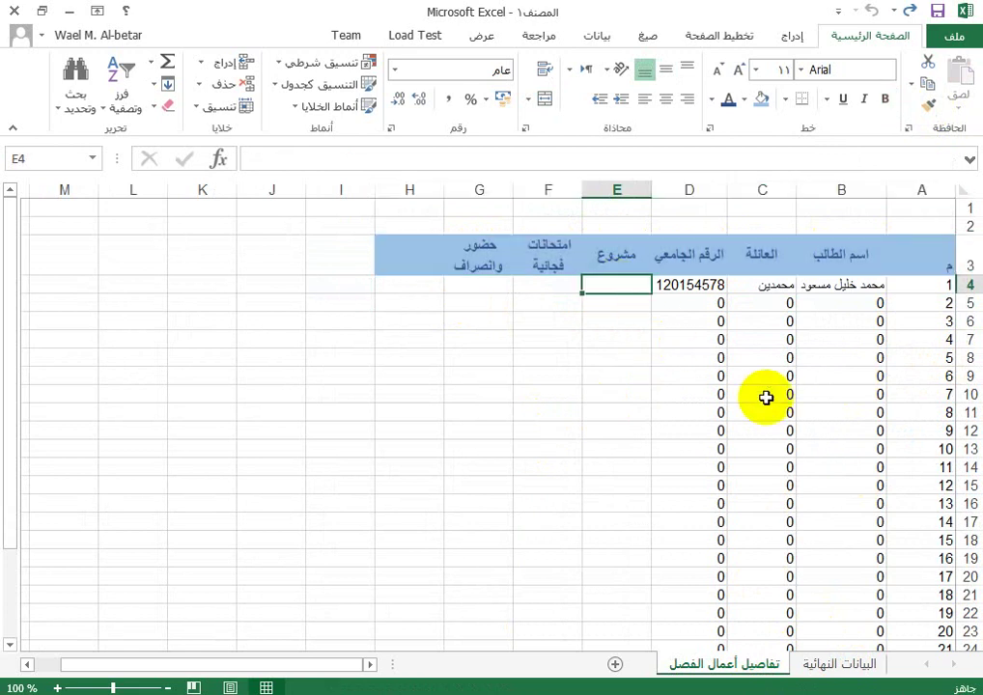
type("1")
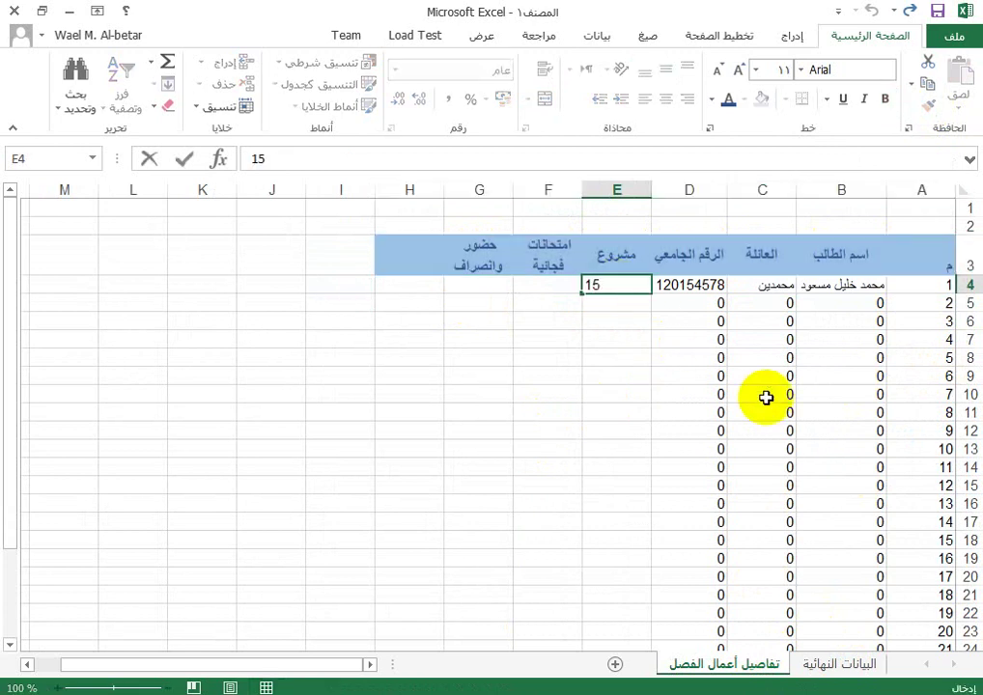
type("5")
key("Tab")
type("5")
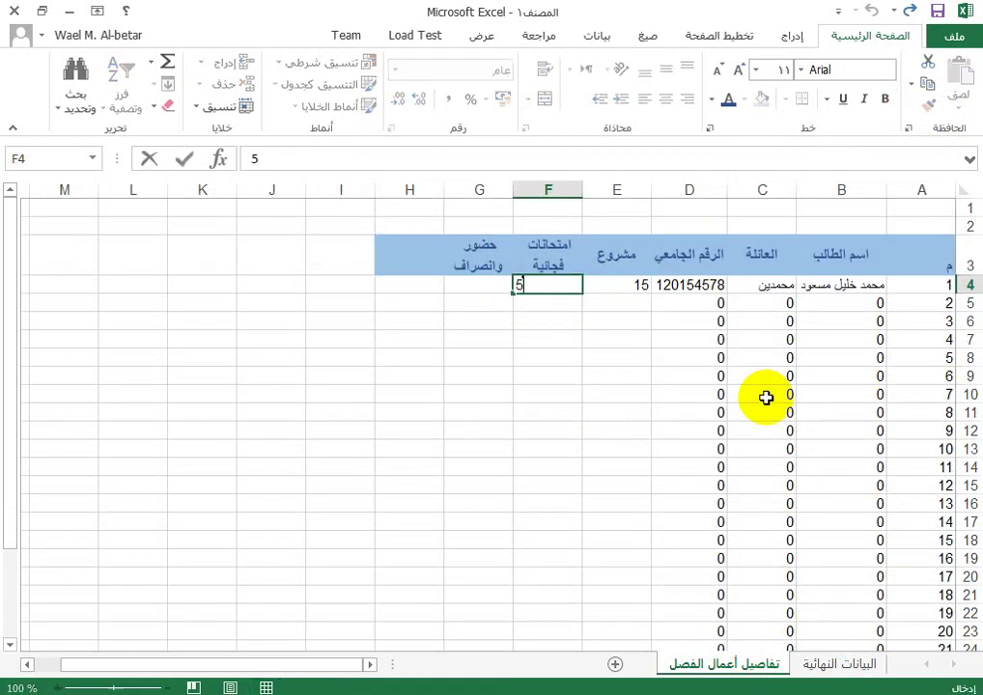
key("Tab")
type("7")
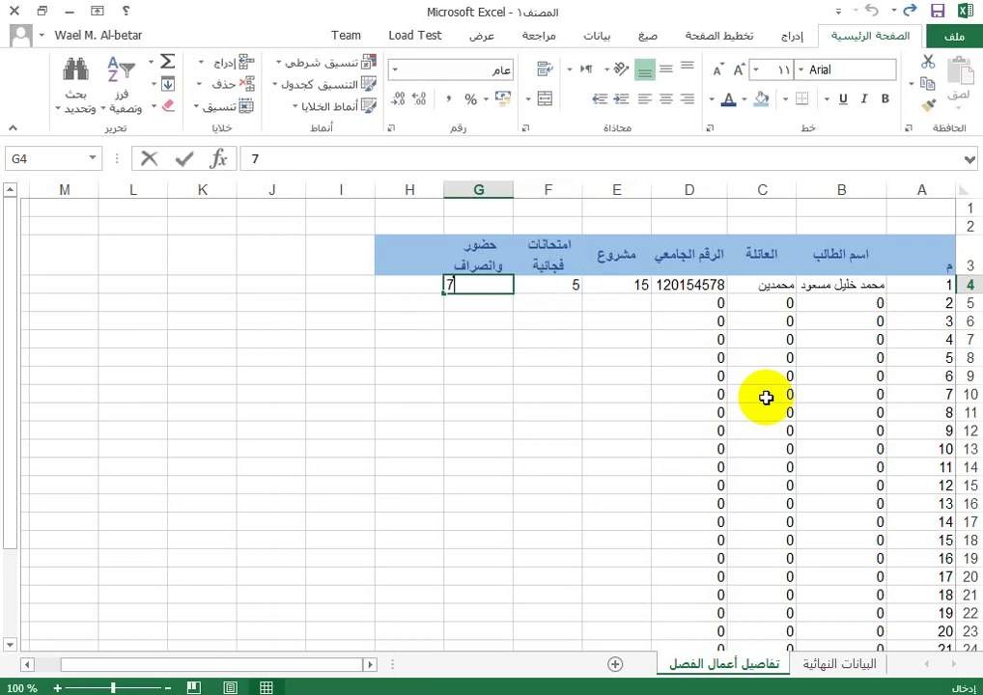
key("Return")
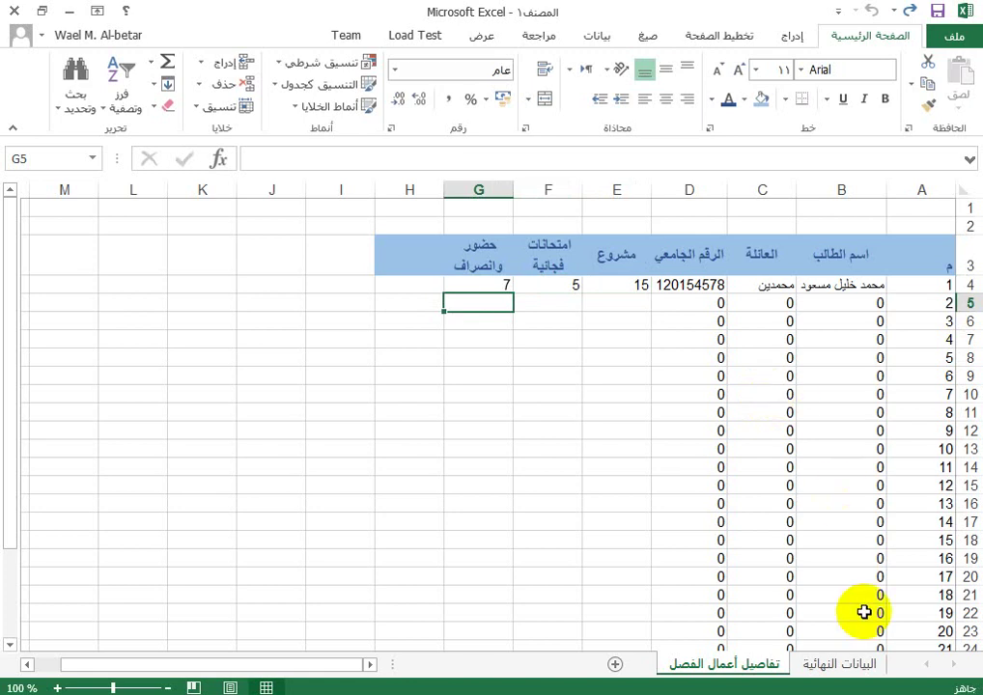
Step: Merge and center E2:G2 with the title 'درجات النصفي'
left_click(627, 250)
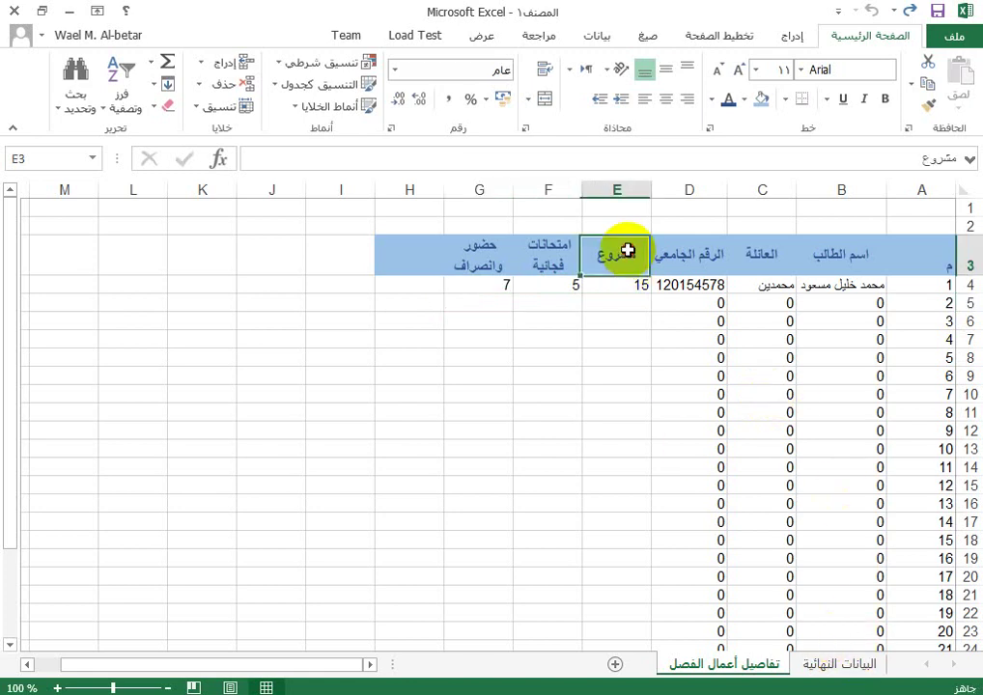
left_click_drag(628, 221, 473, 219)
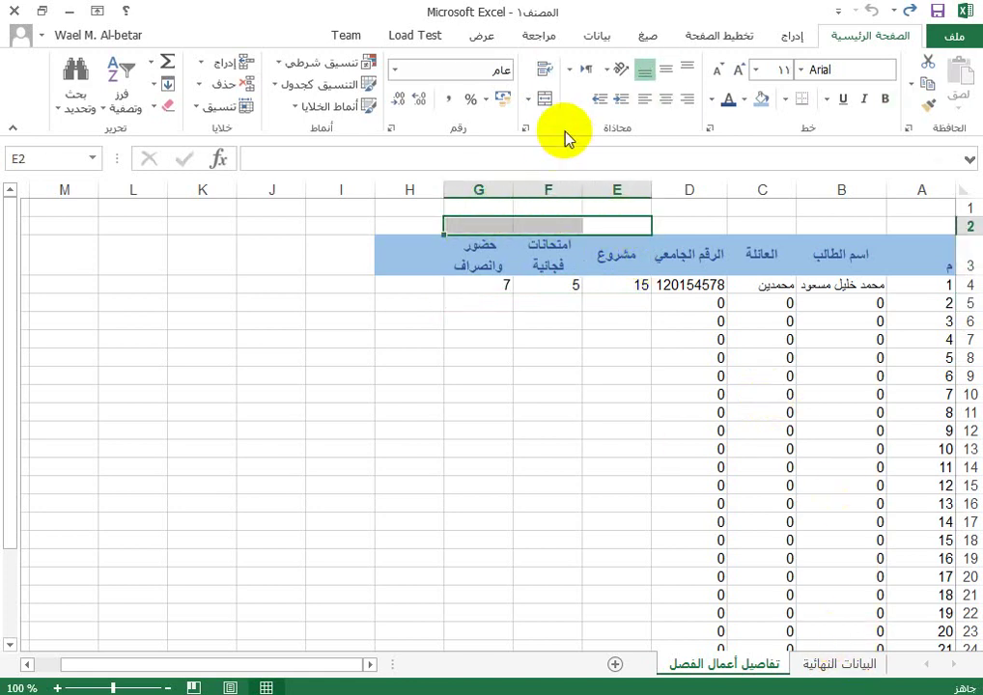
left_click(546, 100)
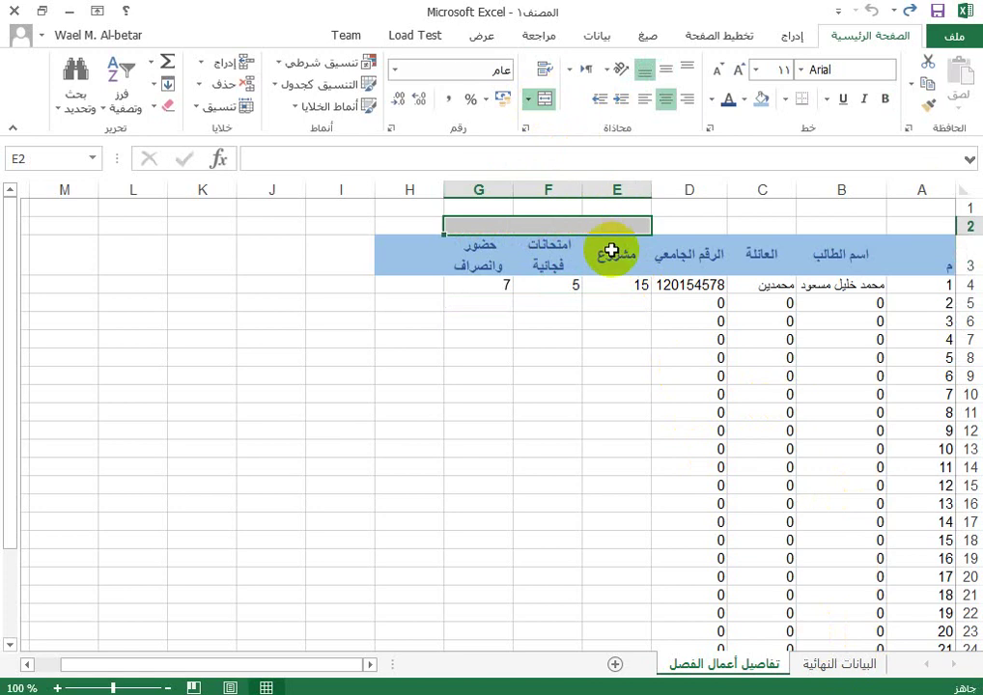
type("درجا")
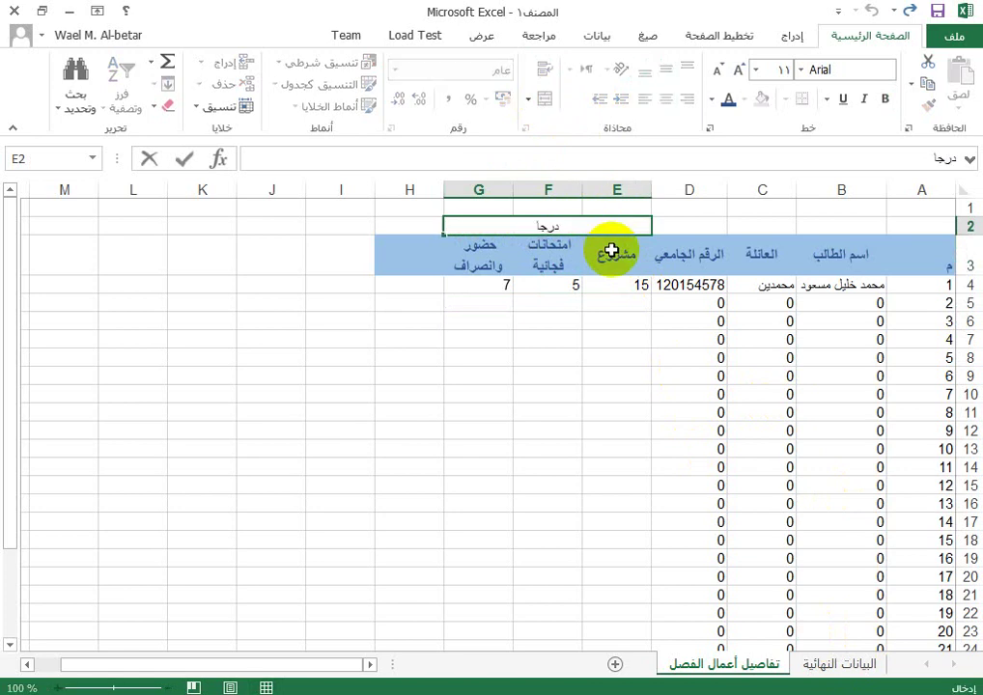
type("ت النصفي")
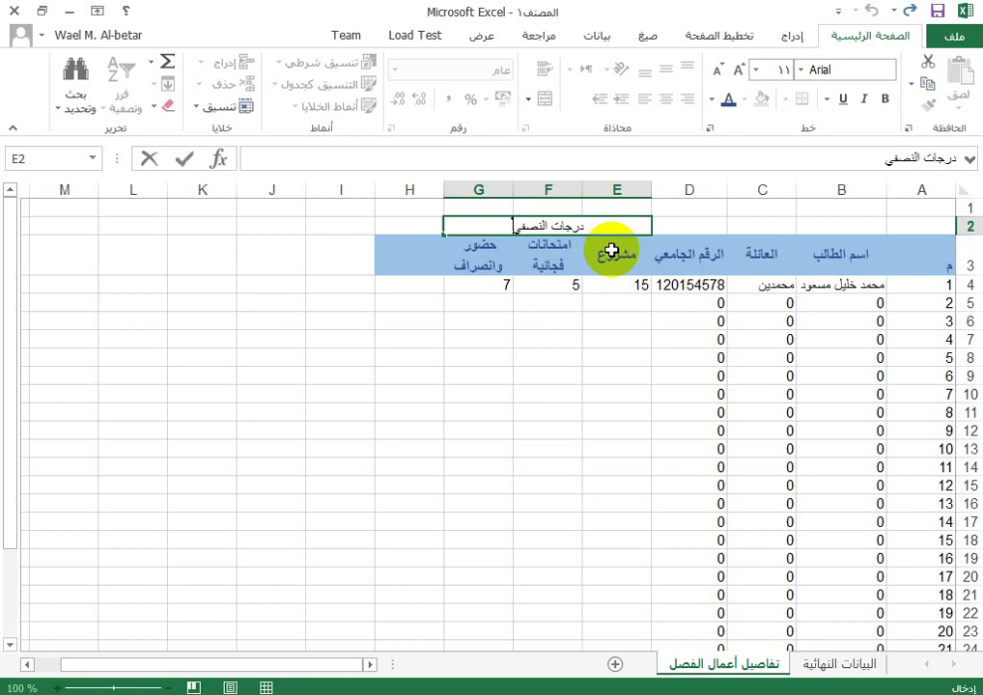
key("Return")
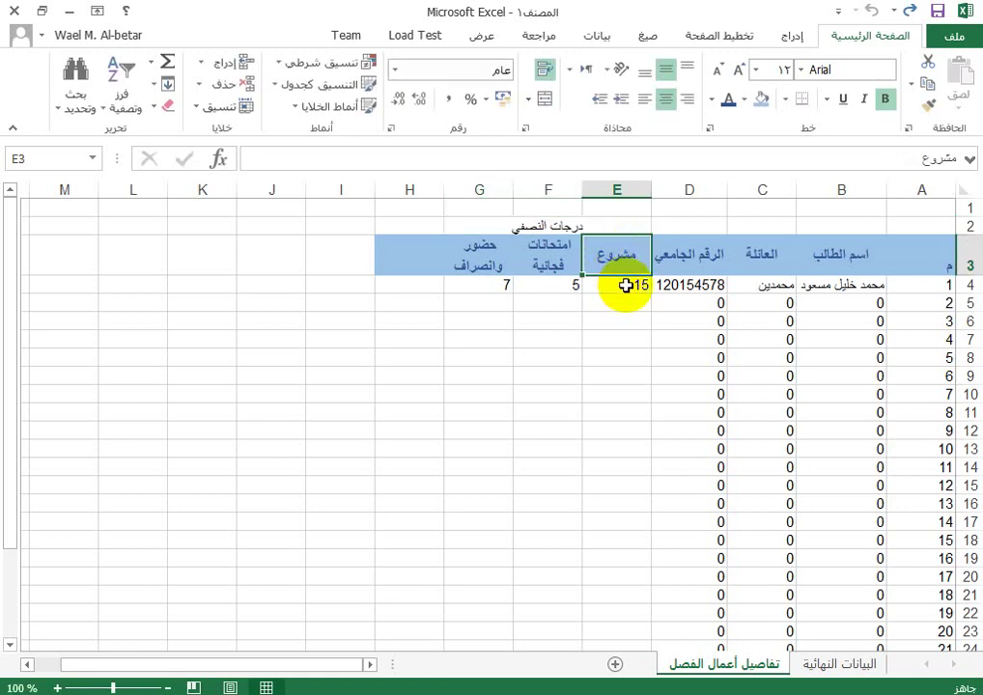
left_click_drag(625, 284, 502, 279)
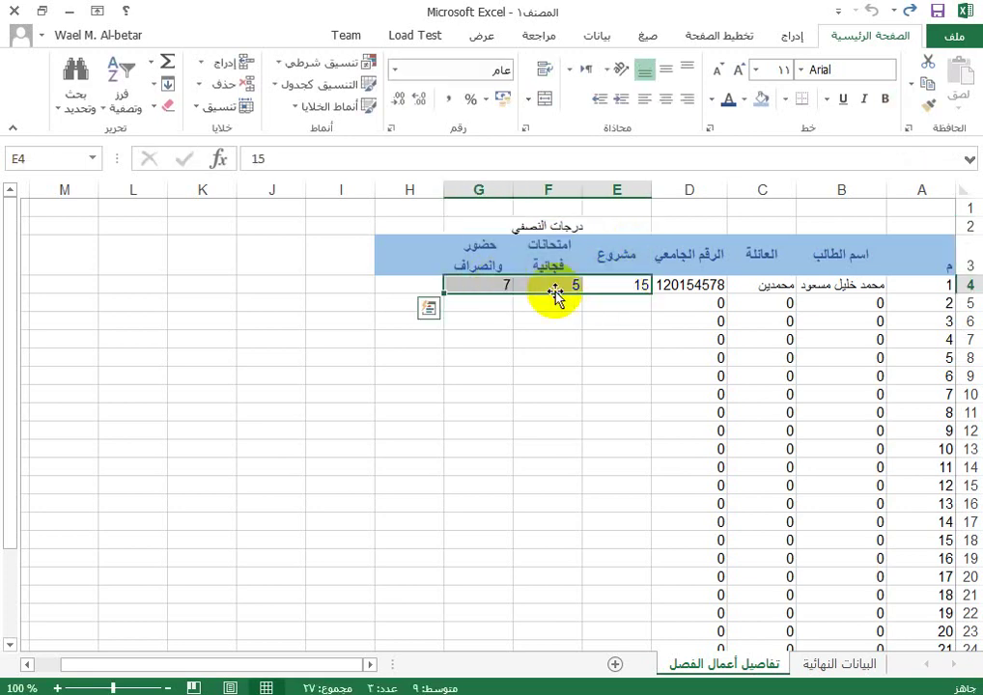
Step: In E4 of البيانات النهائية, build a formula summing E4, F4 and G4 from تفاصيل أعمال الفصل
left_click(837, 664)
left_click(601, 315)
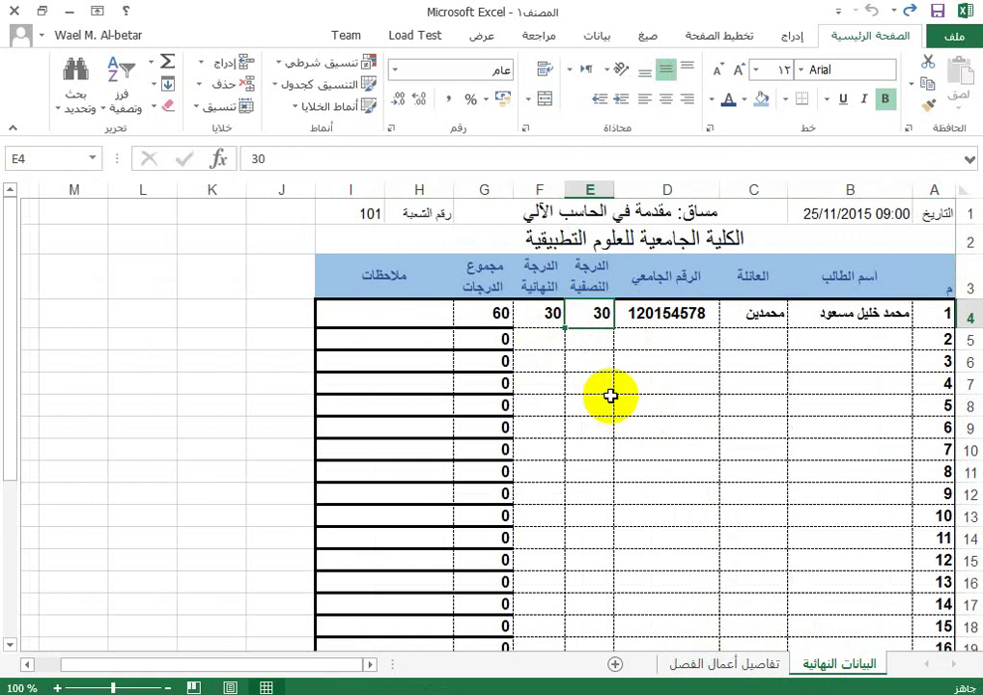
type("=")
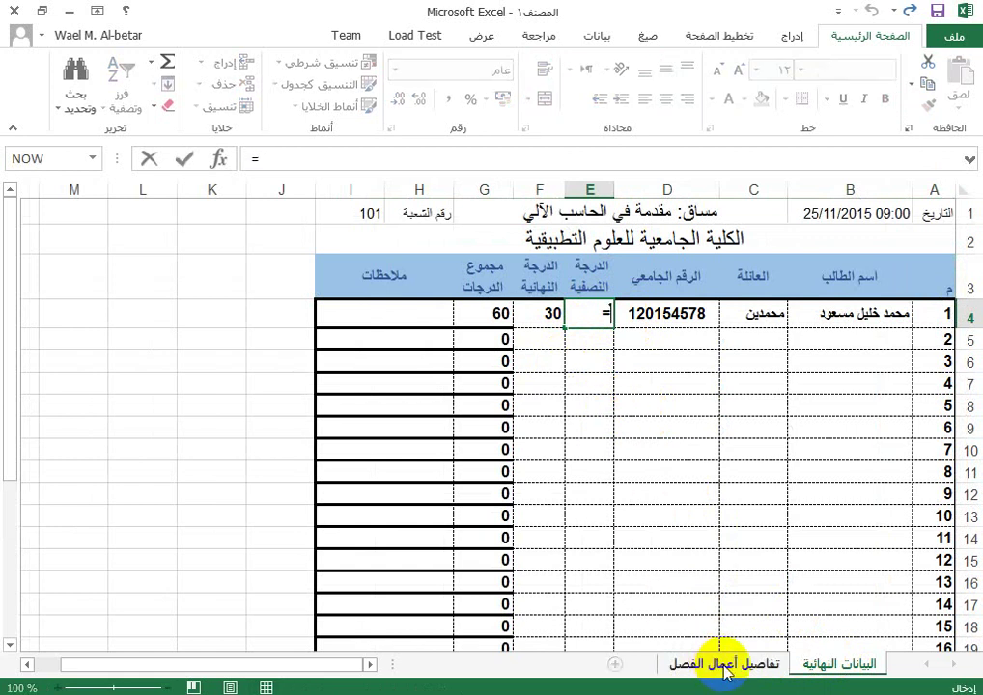
left_click(726, 663)
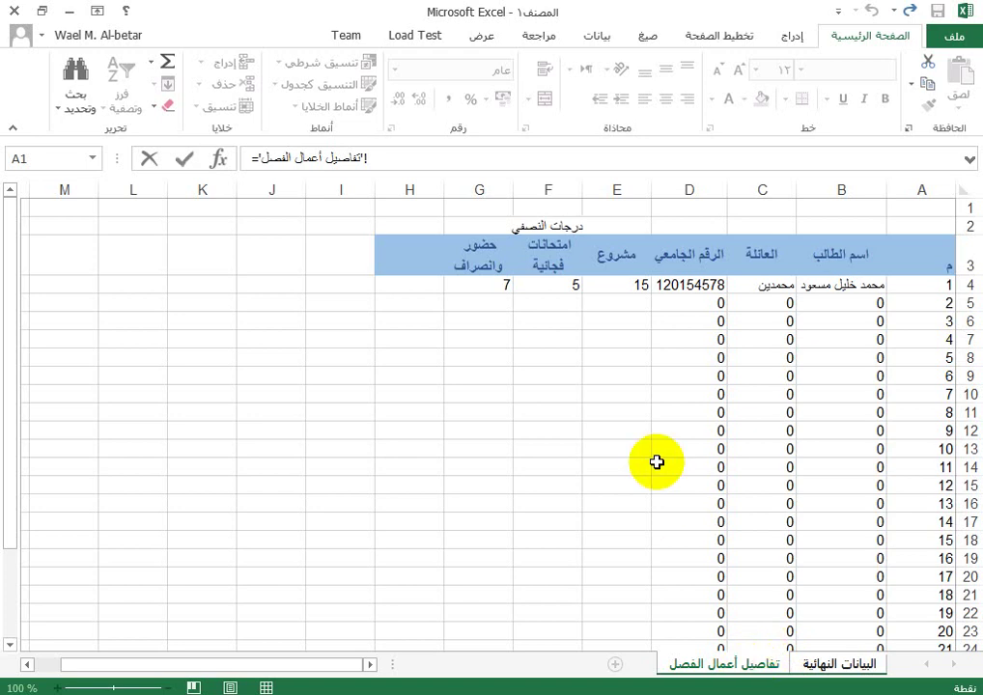
left_click(838, 666)
left_click(732, 666)
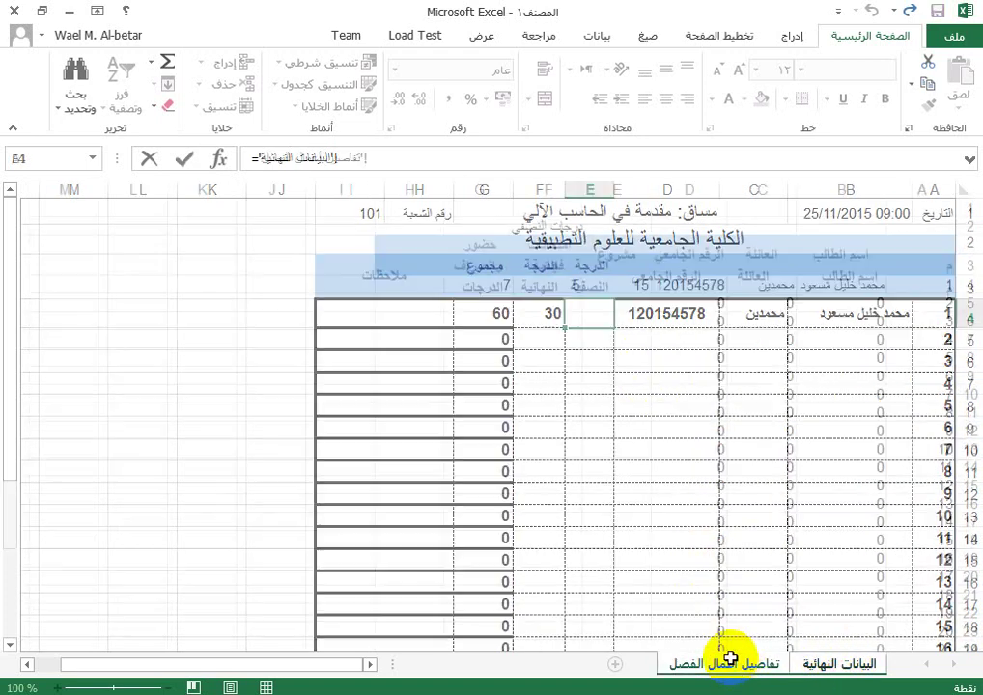
left_click(629, 287)
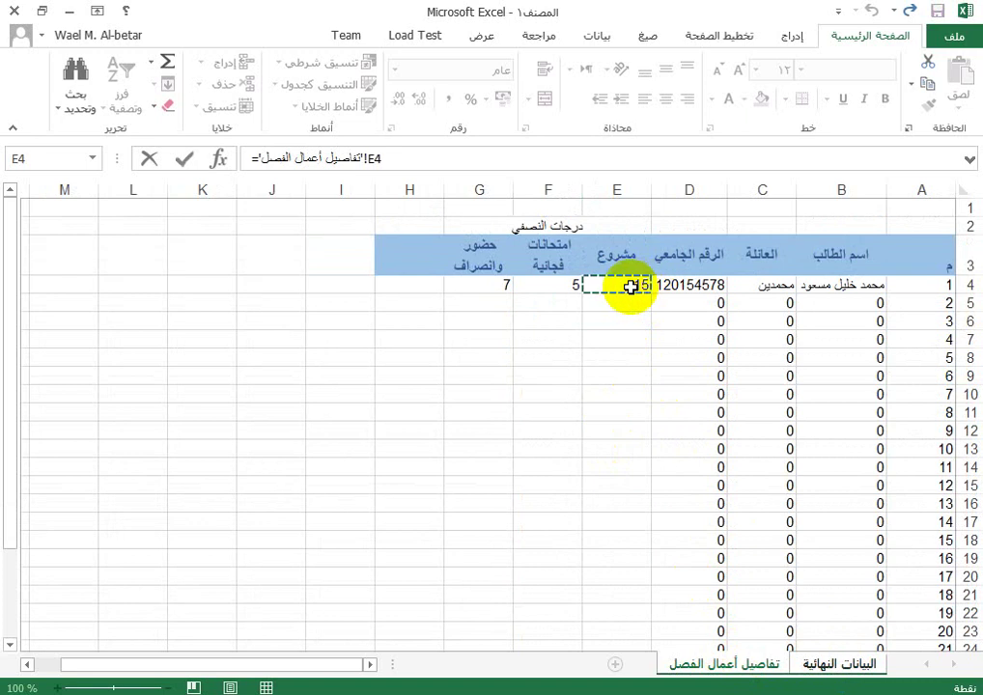
type("+")
left_click(557, 285)
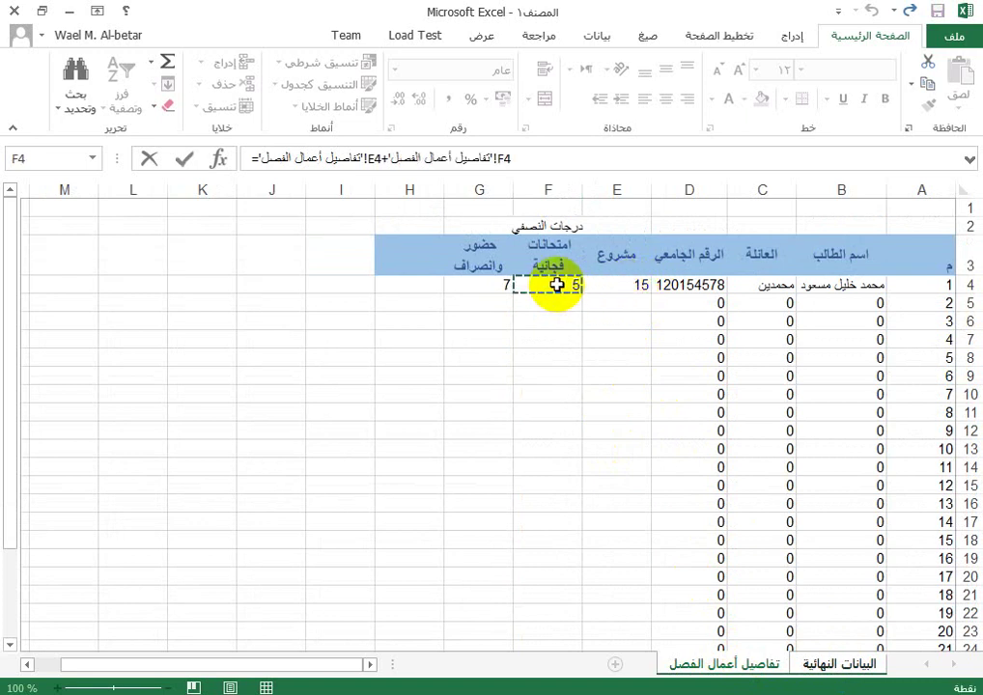
type("+")
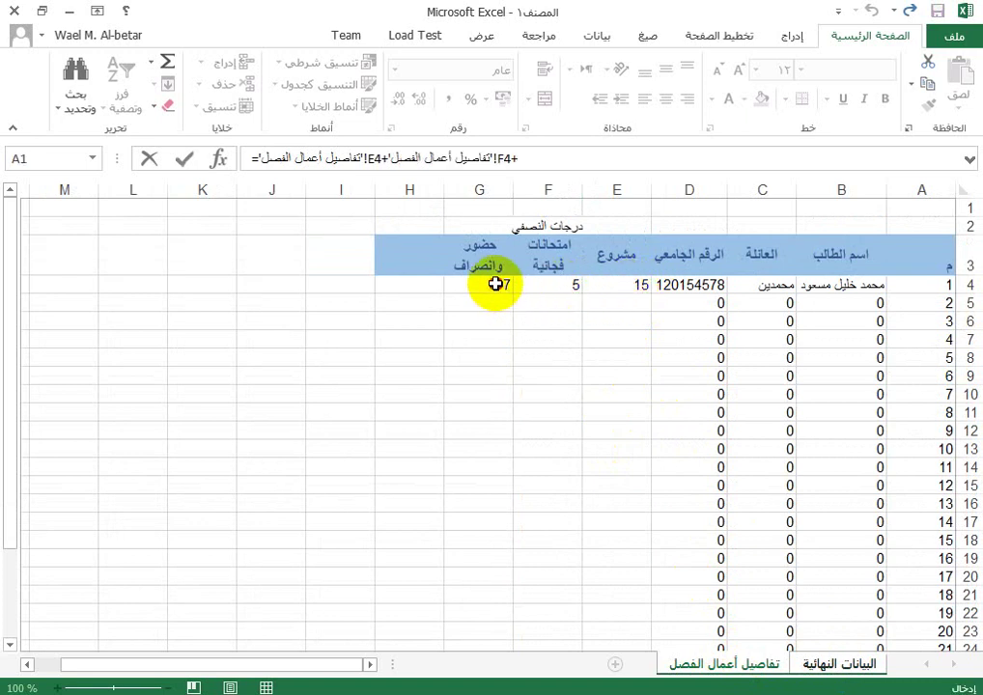
left_click(495, 285)
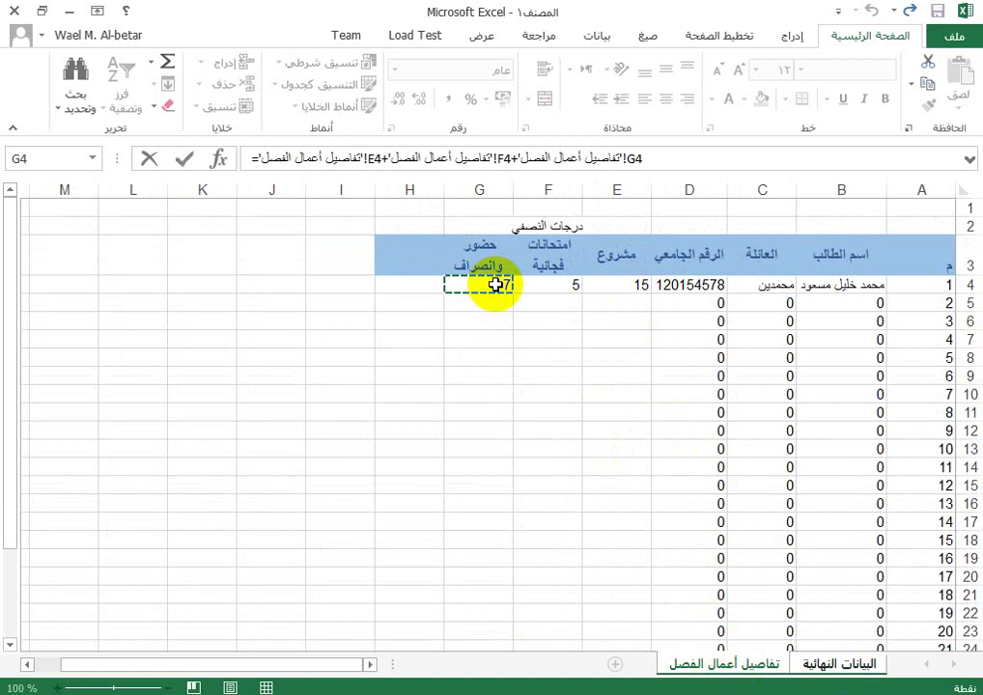
left_click(842, 666)
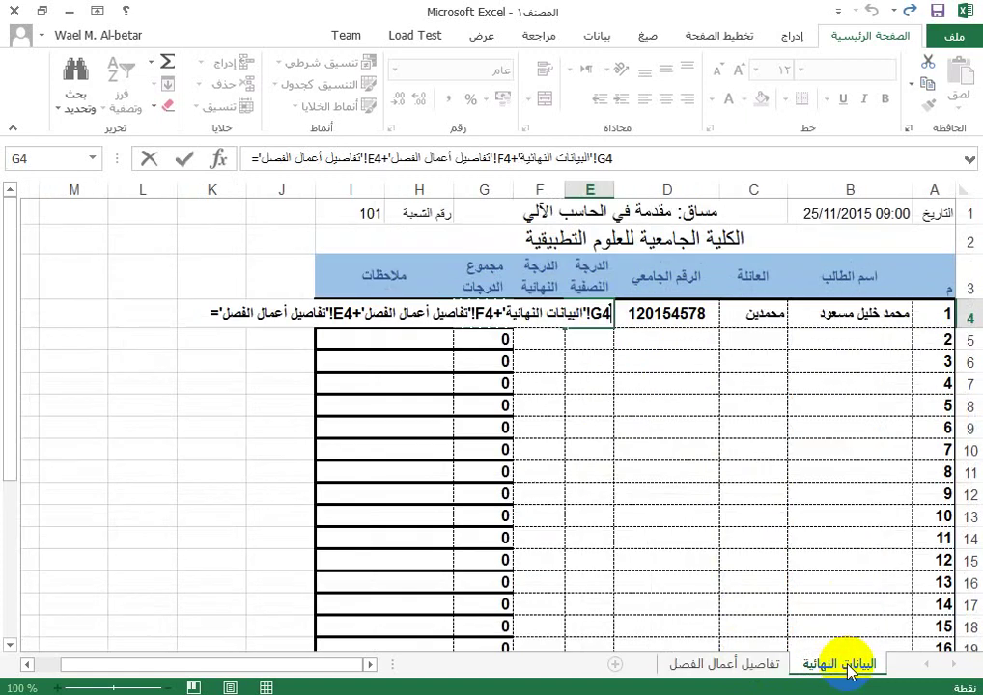
key("Return")
key("Return")
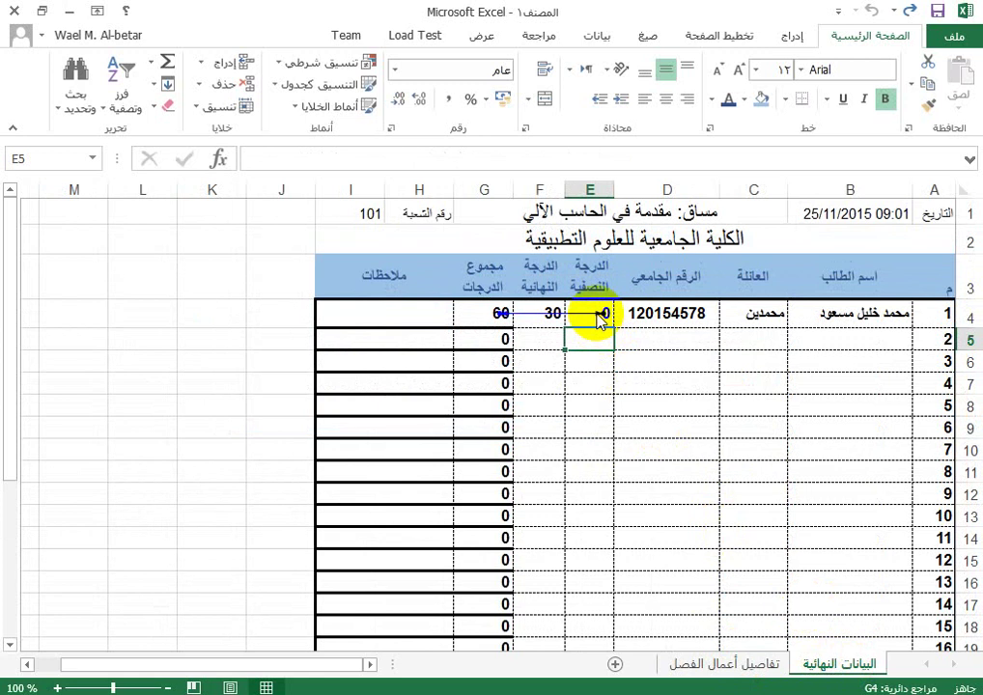
Step: Undo the circular formula, then clear E4's value 30 and start a new formula with =
left_click(743, 663)
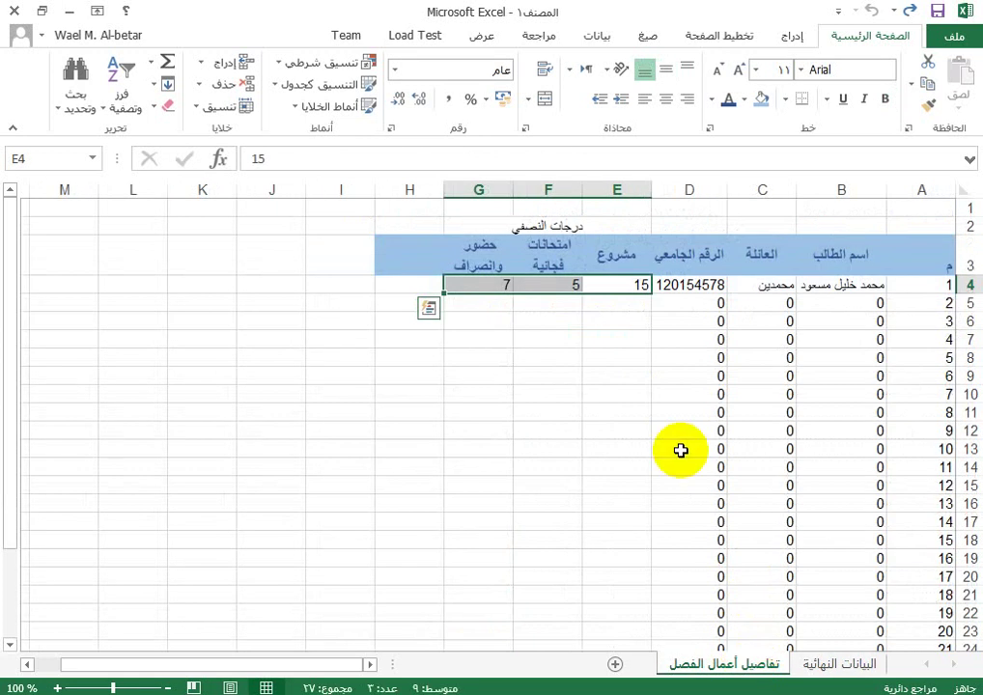
left_click(634, 281)
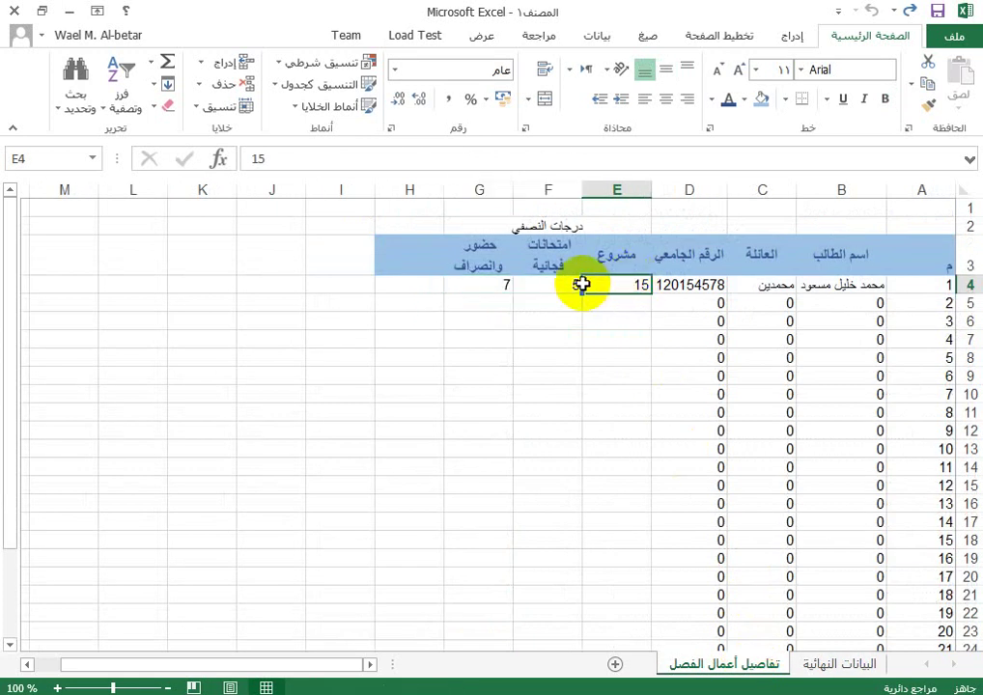
left_click(838, 665)
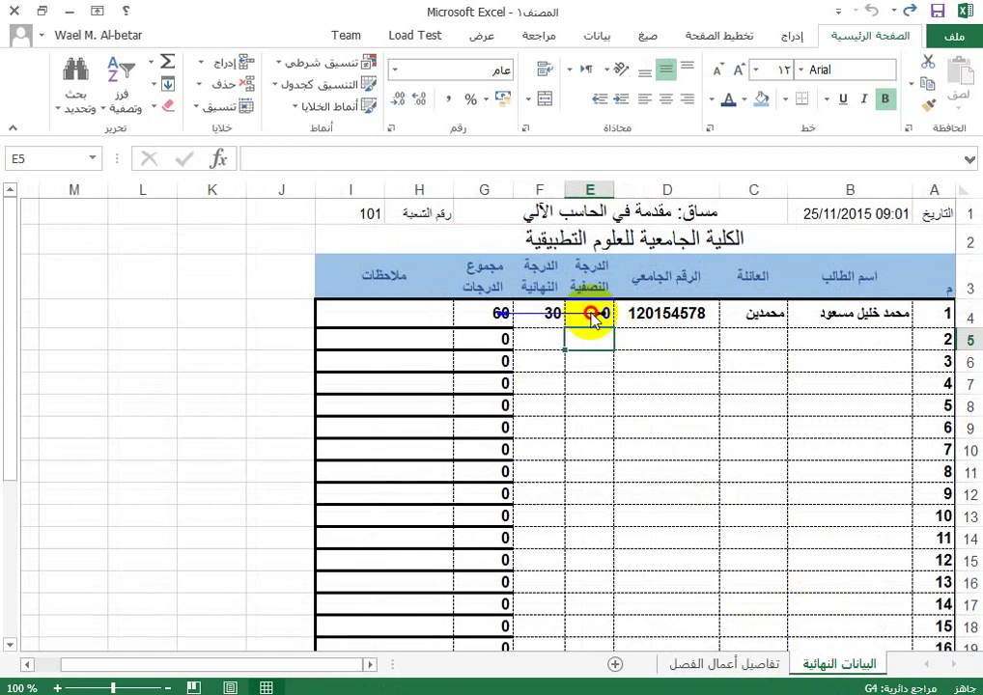
left_click(493, 312)
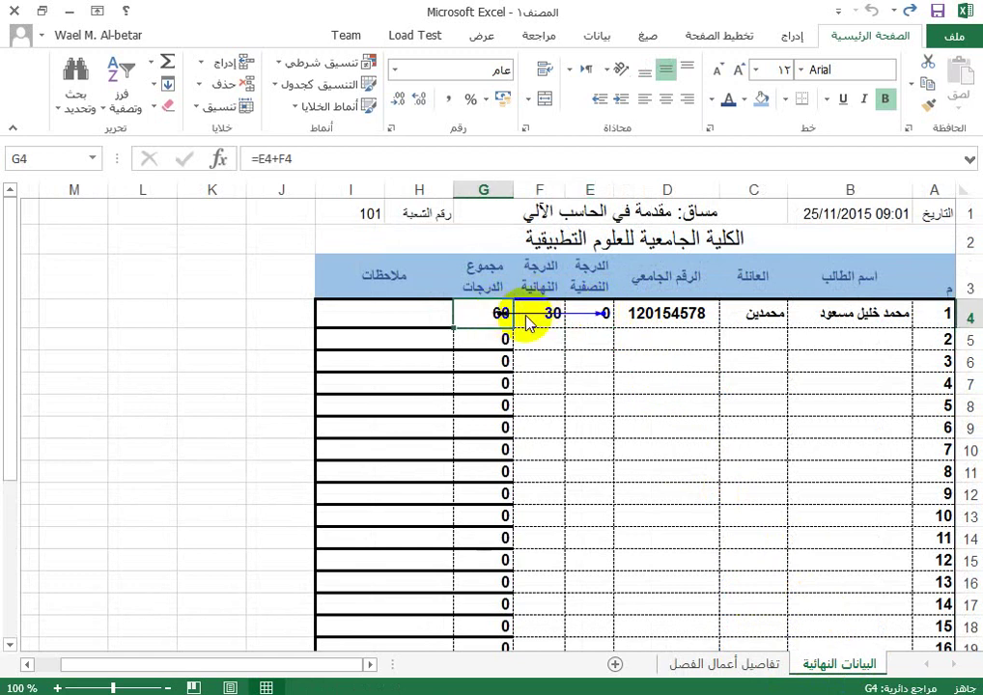
left_click(643, 314)
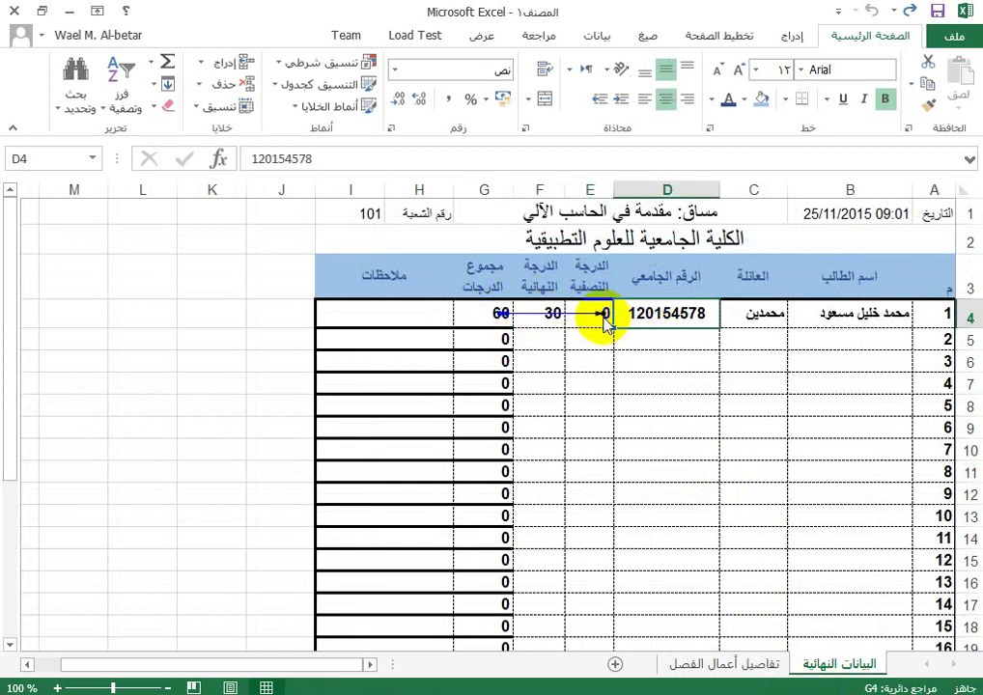
left_click(734, 662)
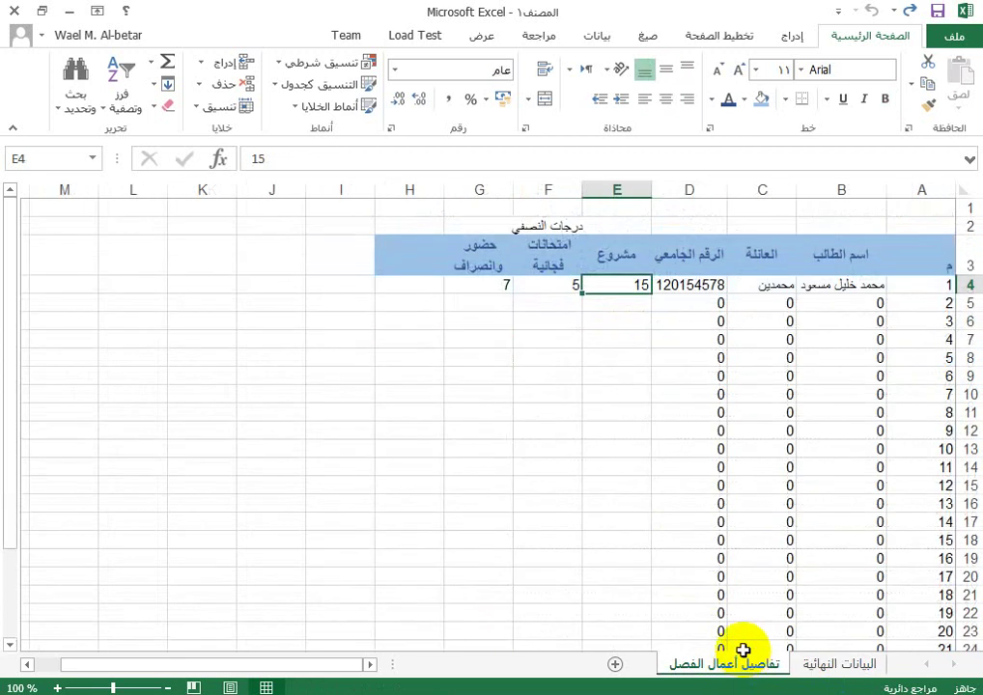
left_click(850, 664)
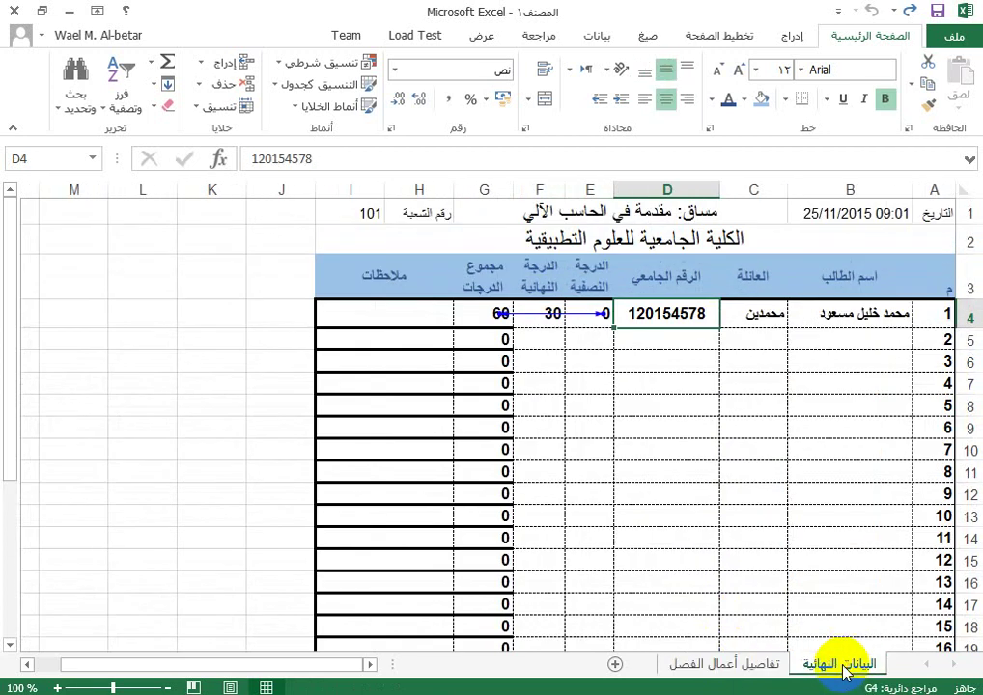
key("Left")
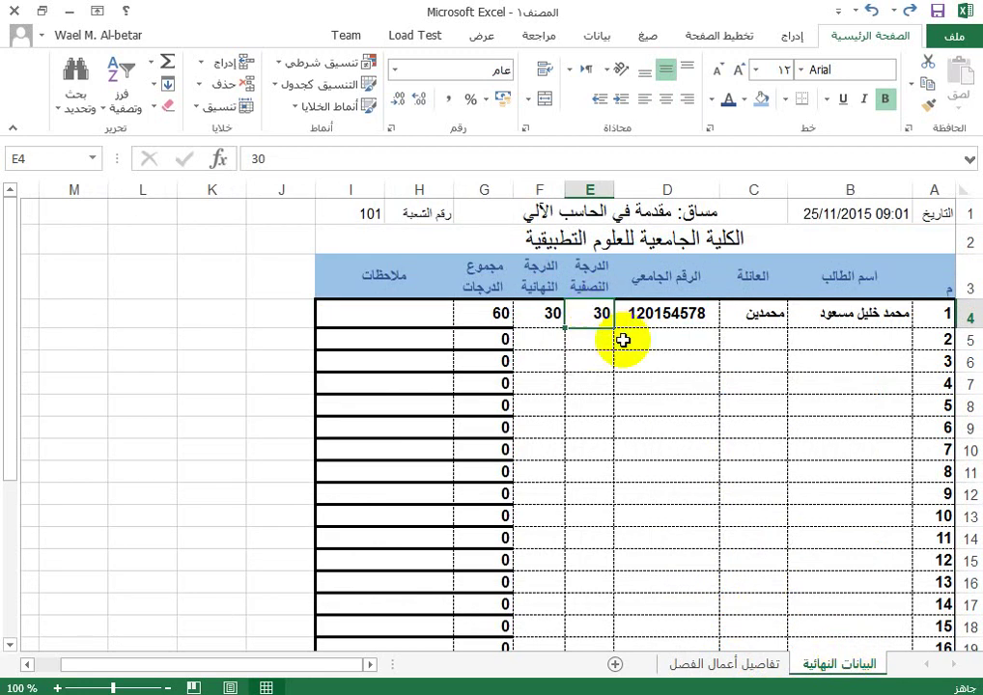
left_click(723, 666)
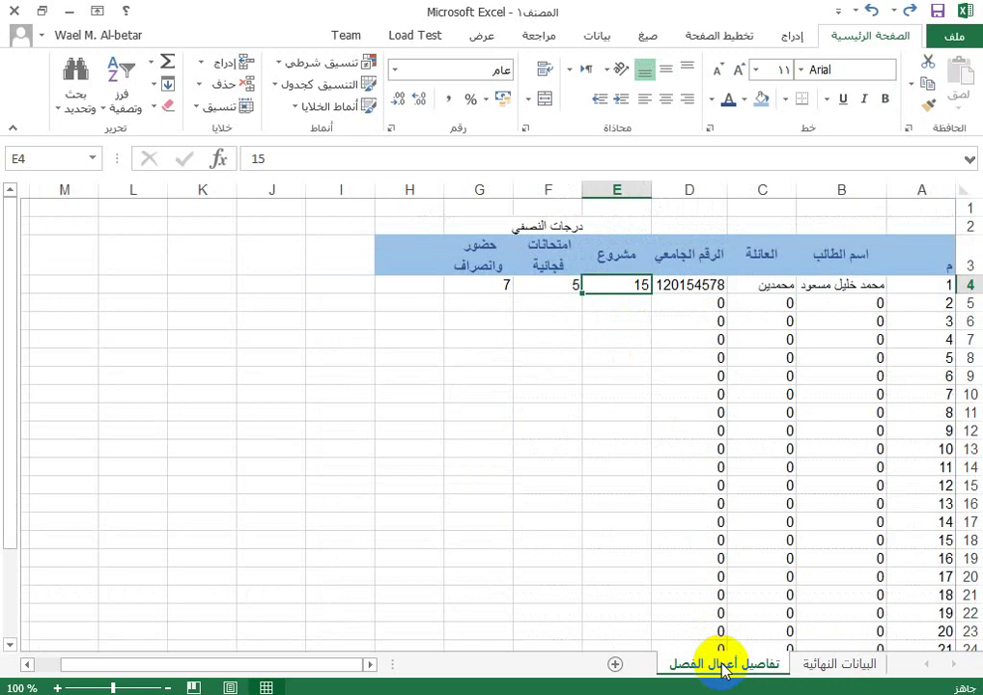
left_click(848, 664)
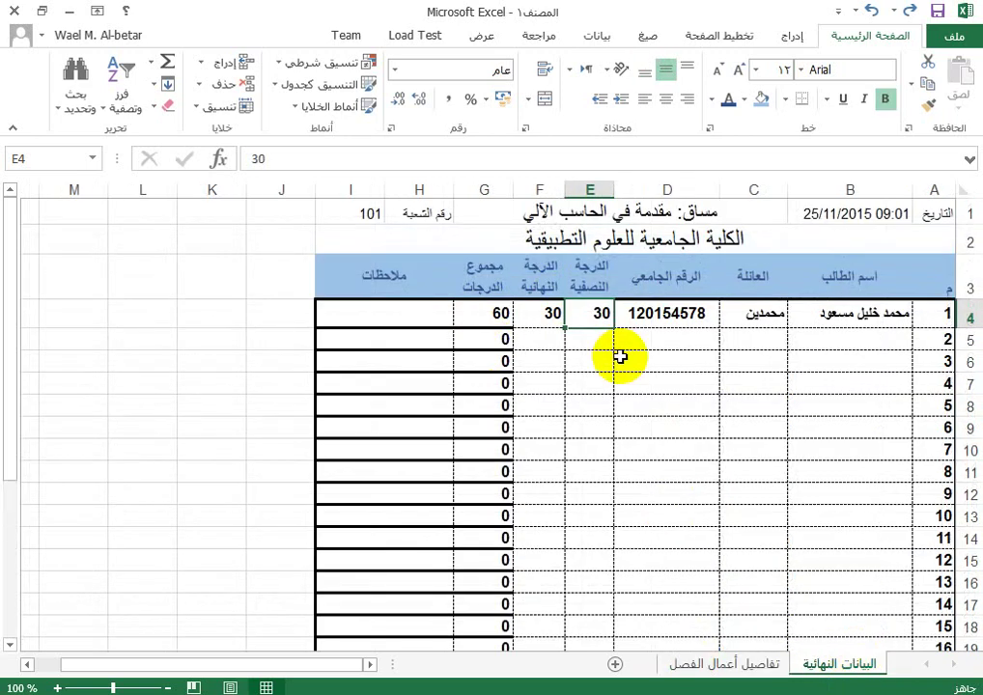
key("Delete")
type("=")
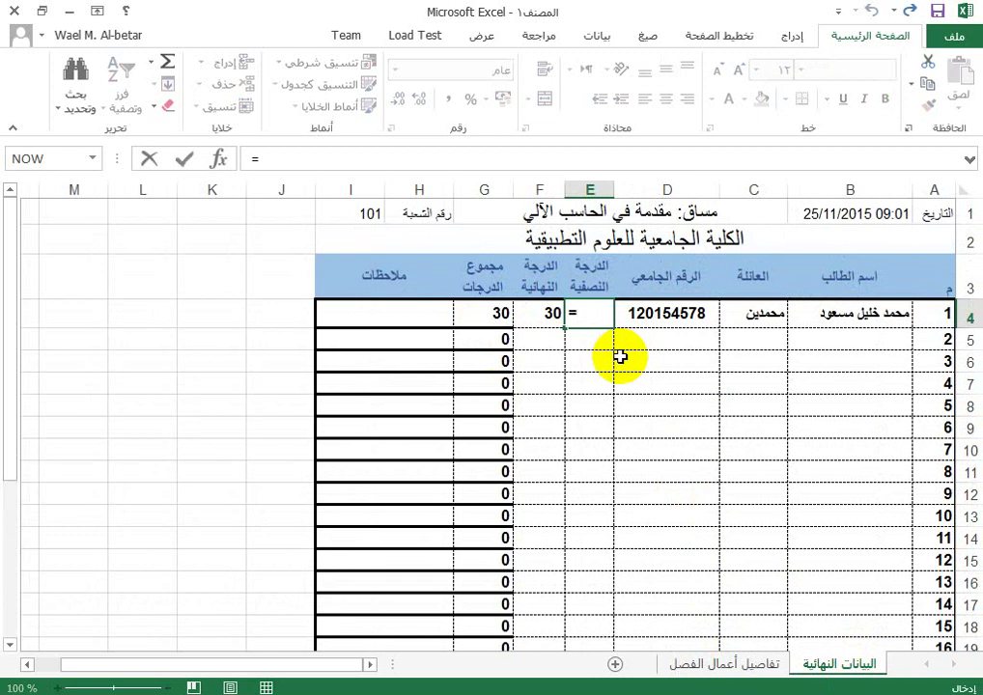
Step: Cancel the unfinished E4 formula and rename the coursework sheet to 'detail'
key("Escape")
left_click(758, 652)
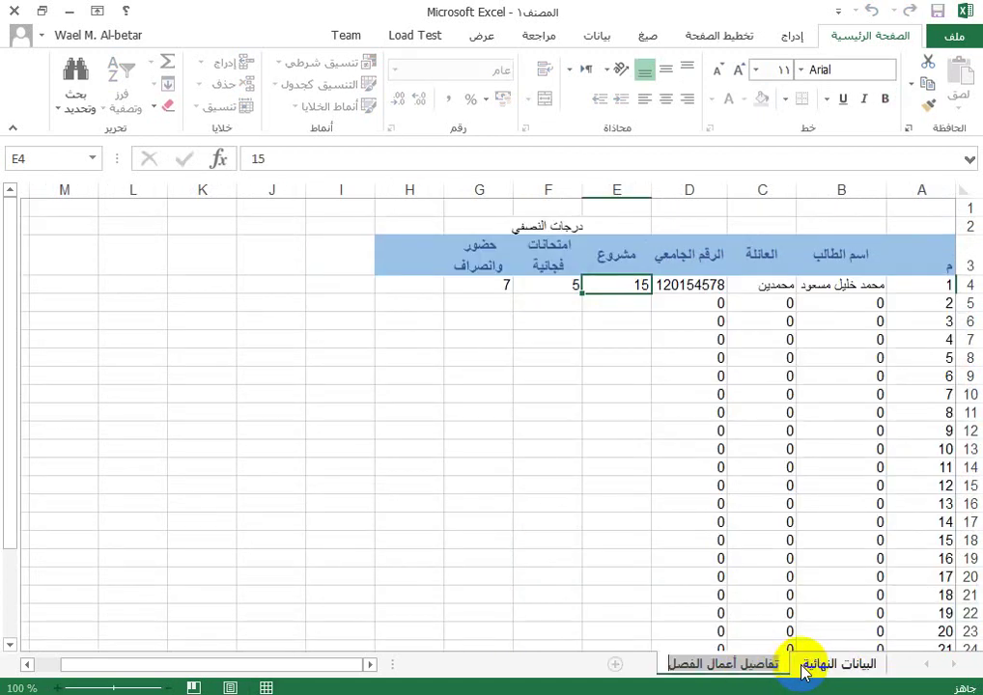
key("BackSpace")
type("يتفش")
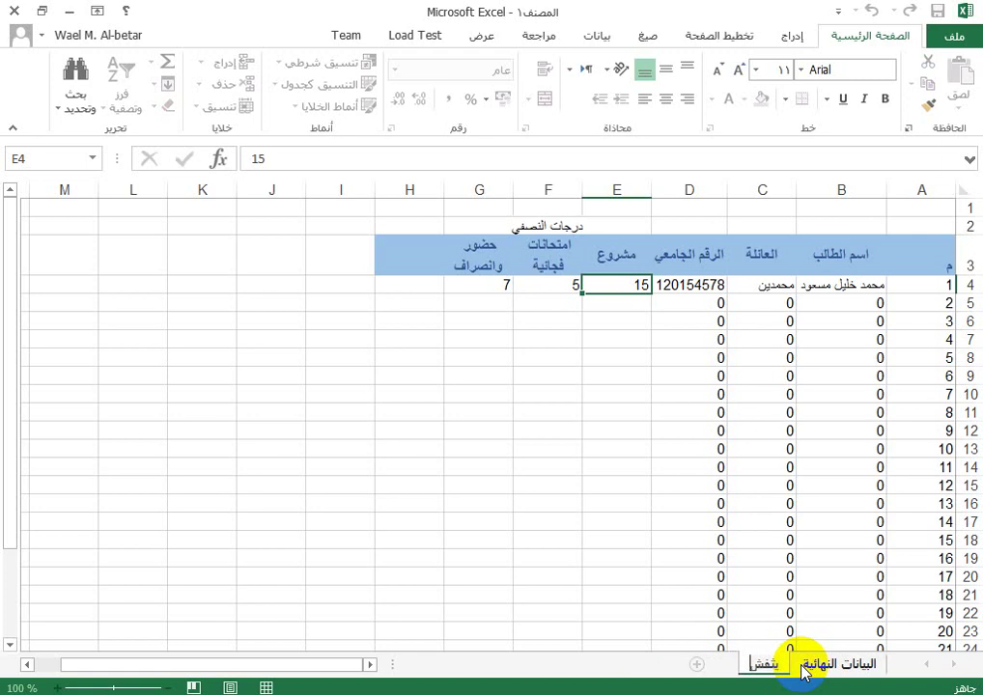
key("BackSpace")
key("BackSpace")
key("BackSpace")
key("BackSpace")
key("BackSpace")
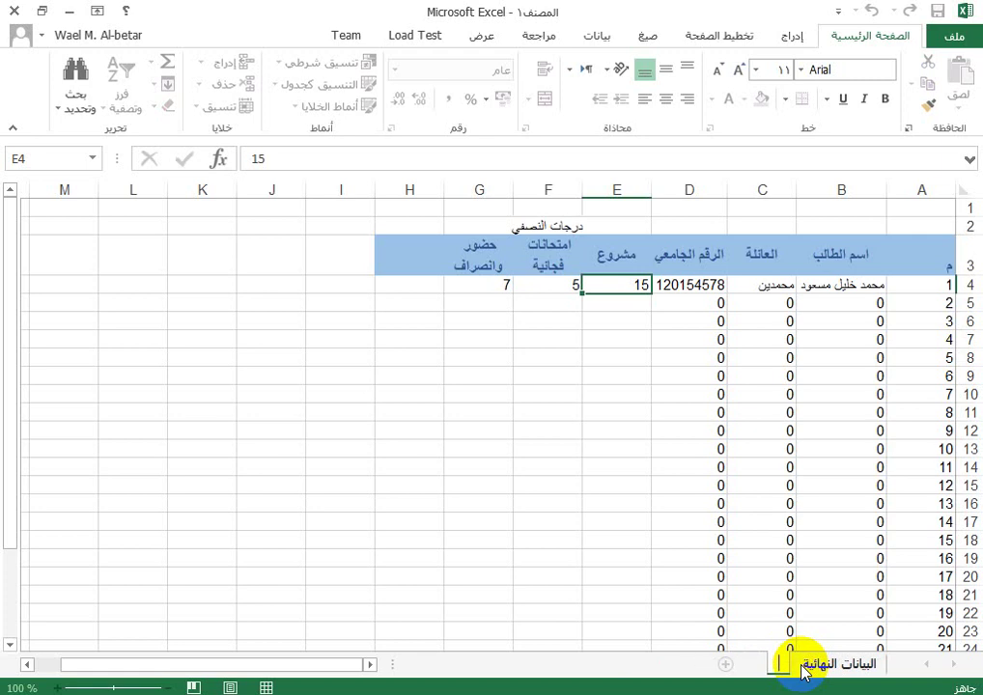
type("detail")
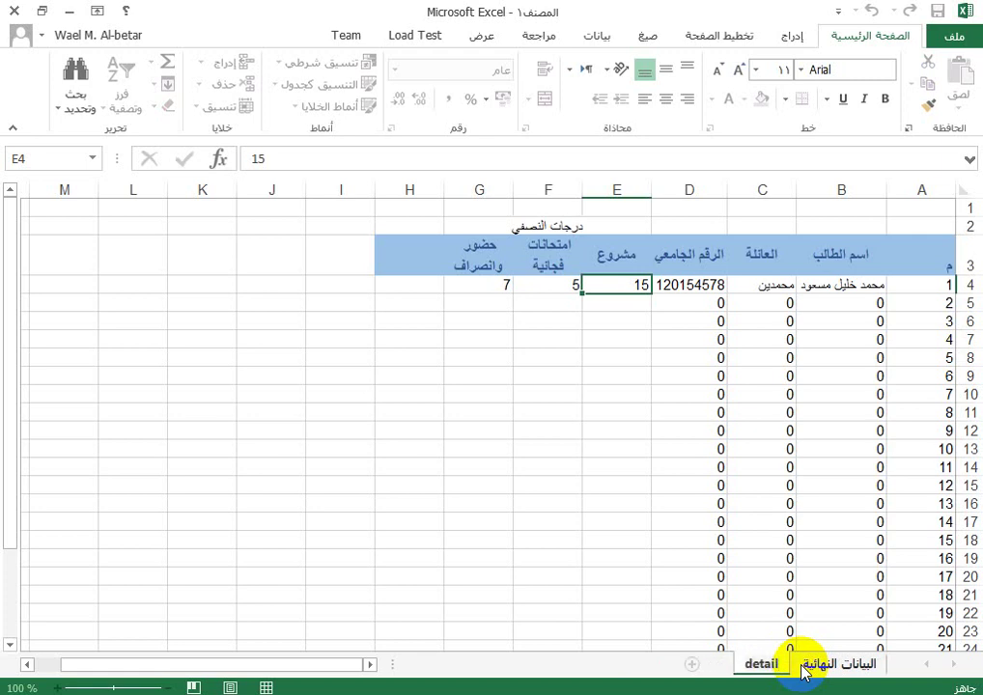
key("Return")
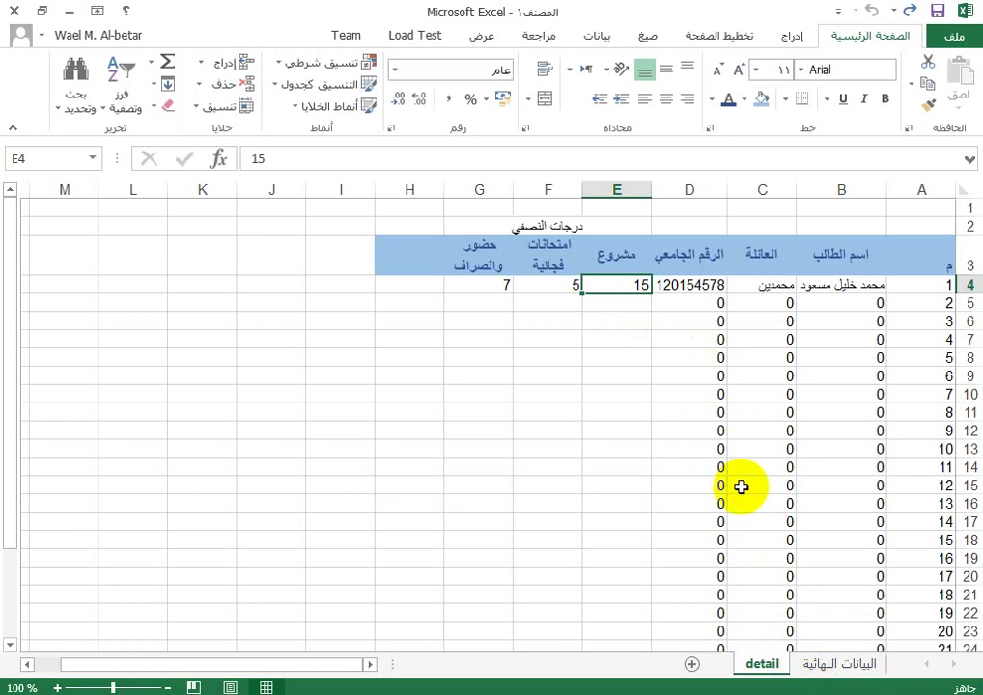
left_click(838, 665)
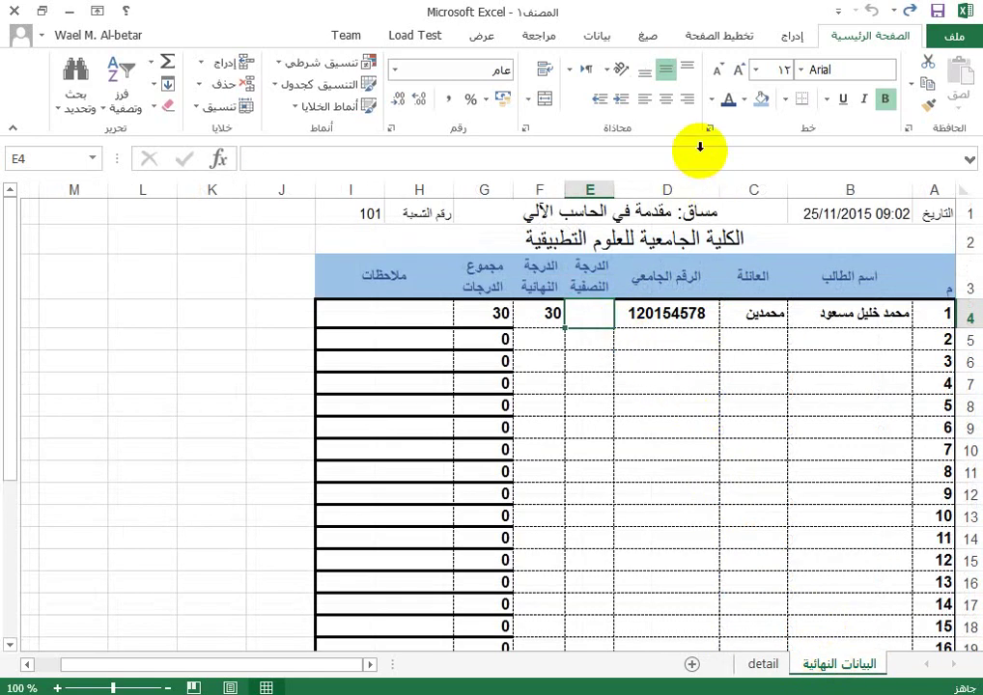
Step: Enter =detail!E4+detail!F4+detail!G4 in E4 of البيانات النهائية
type("=")
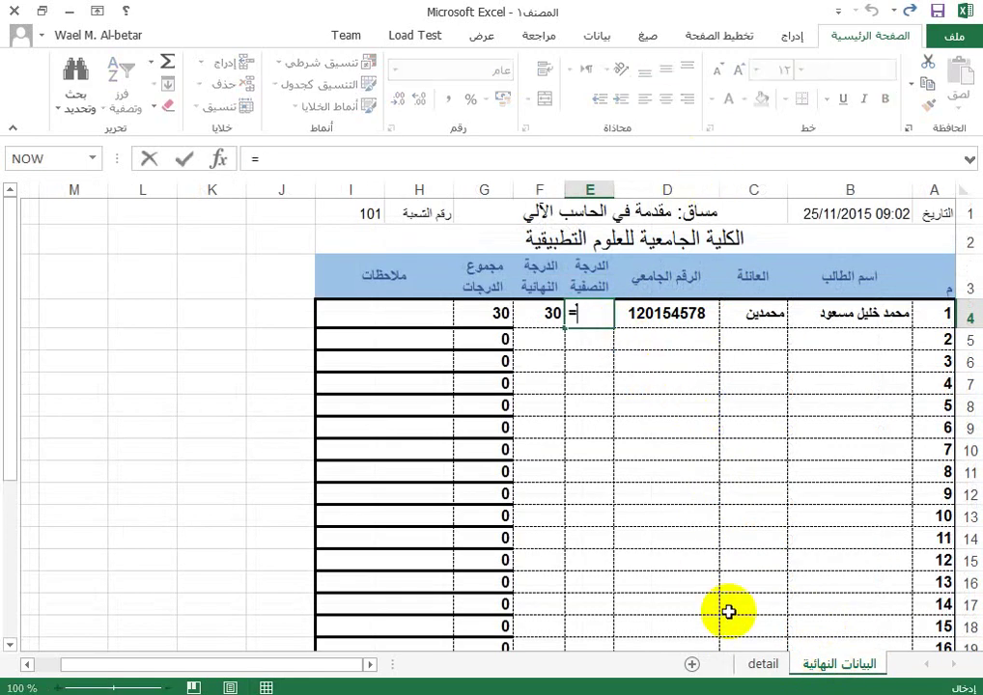
left_click(762, 664)
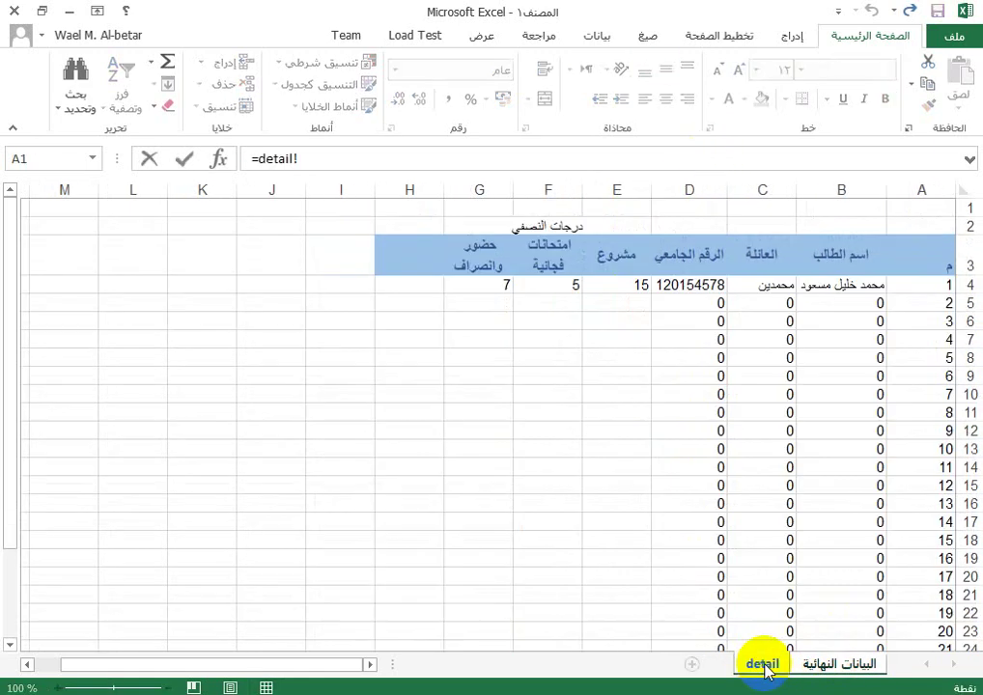
left_click(629, 281)
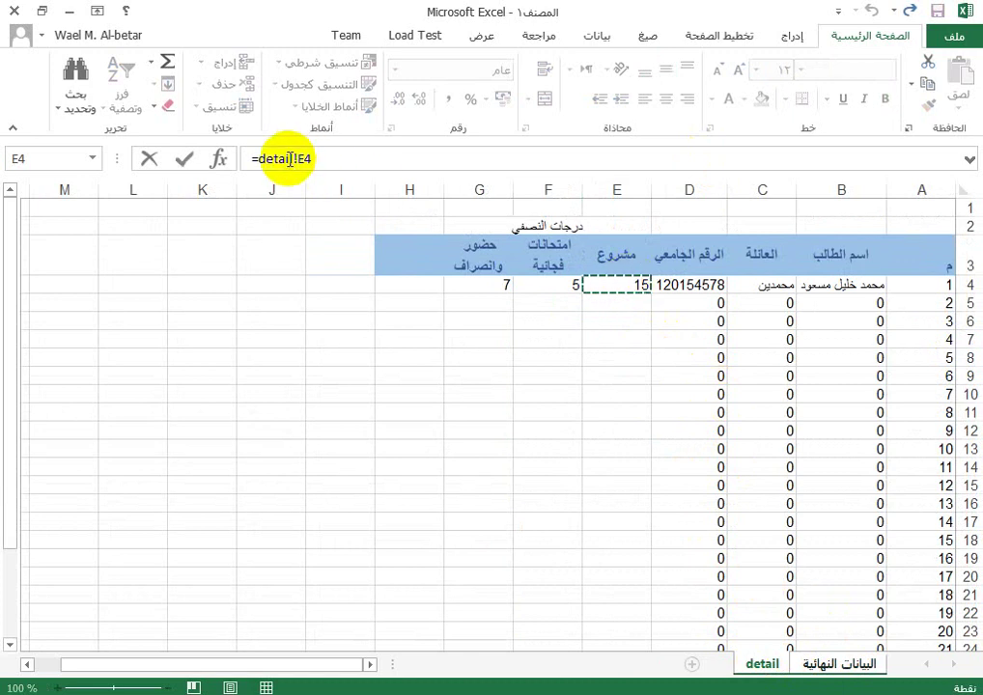
left_click_drag(256, 158, 327, 158)
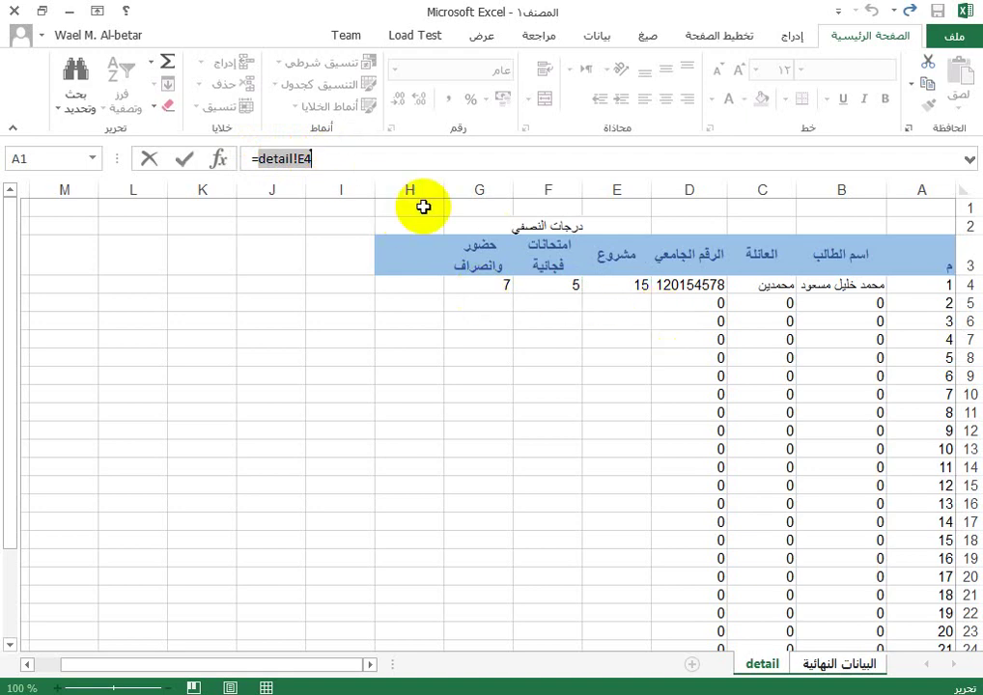
left_click(343, 158)
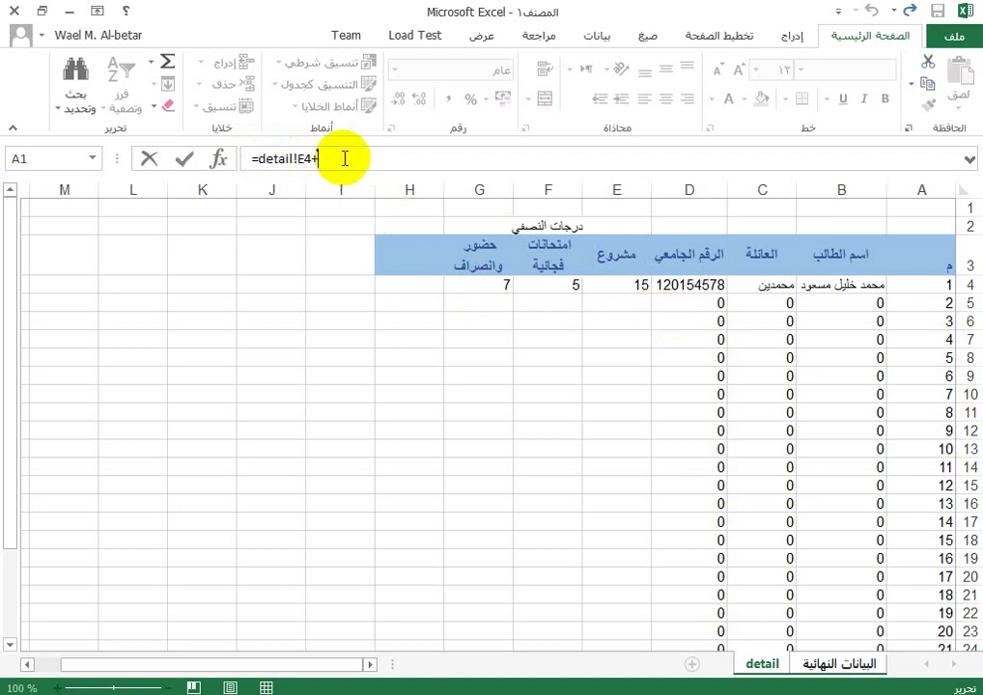
type("+")
left_click(549, 284)
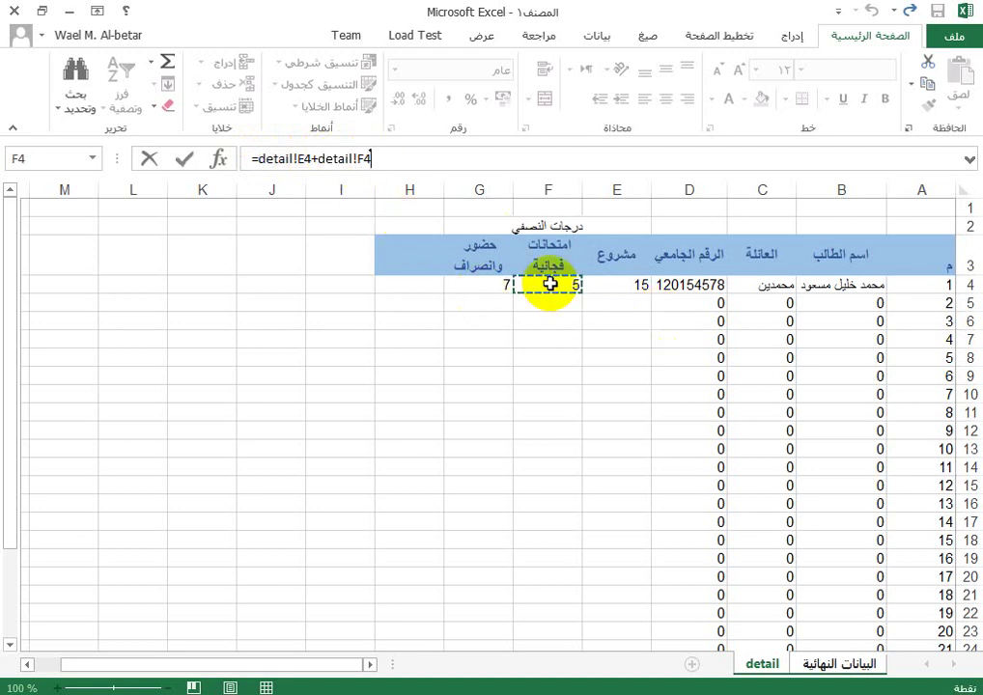
type("+")
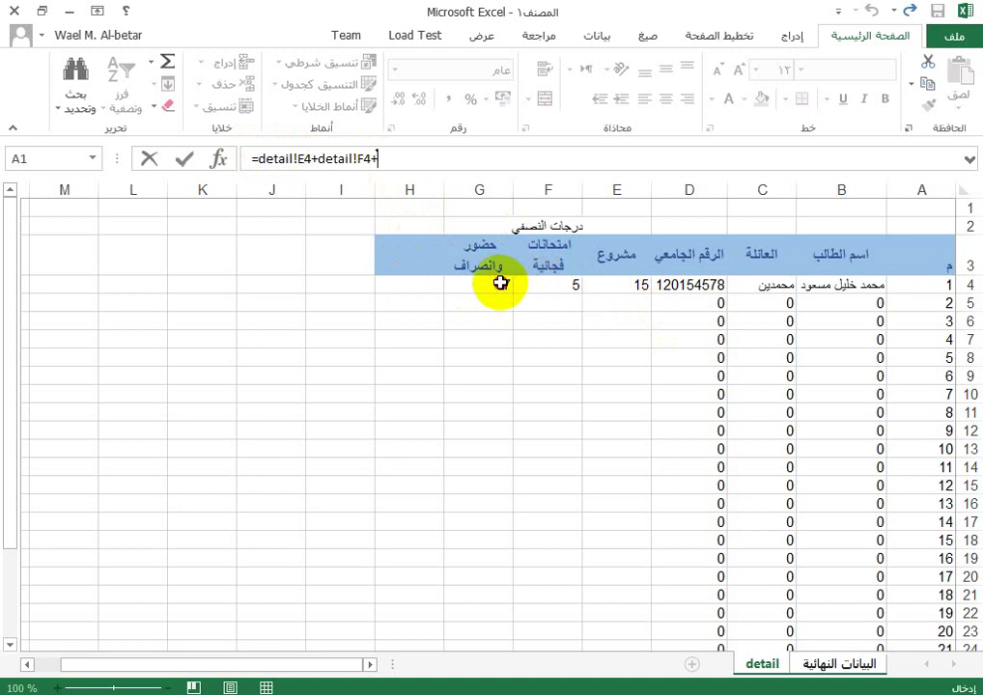
left_click(501, 283)
key("Return")
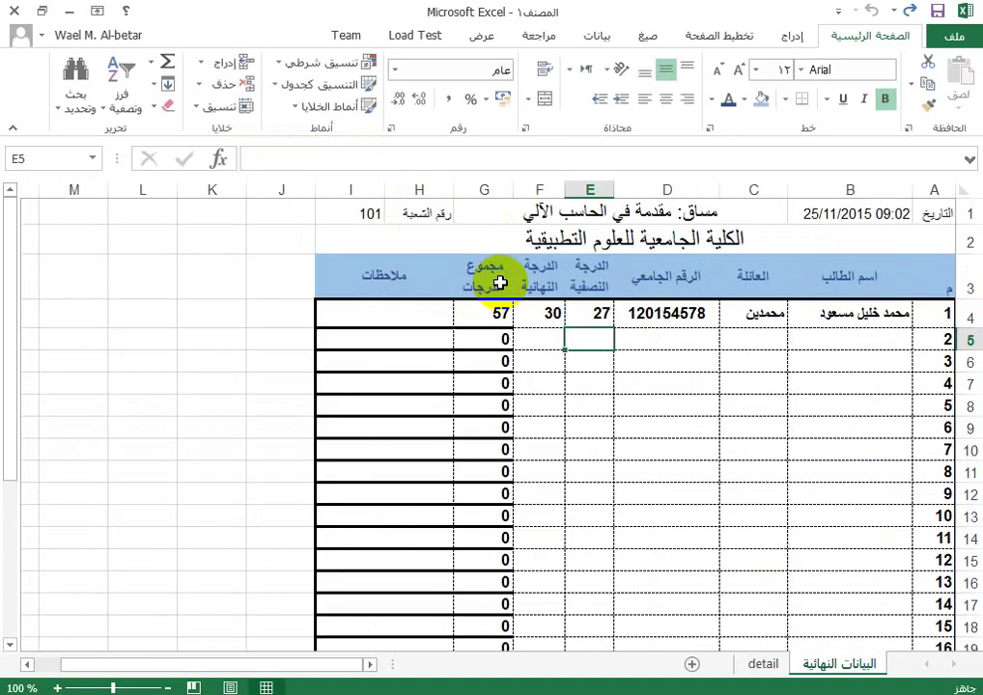
left_click(596, 312)
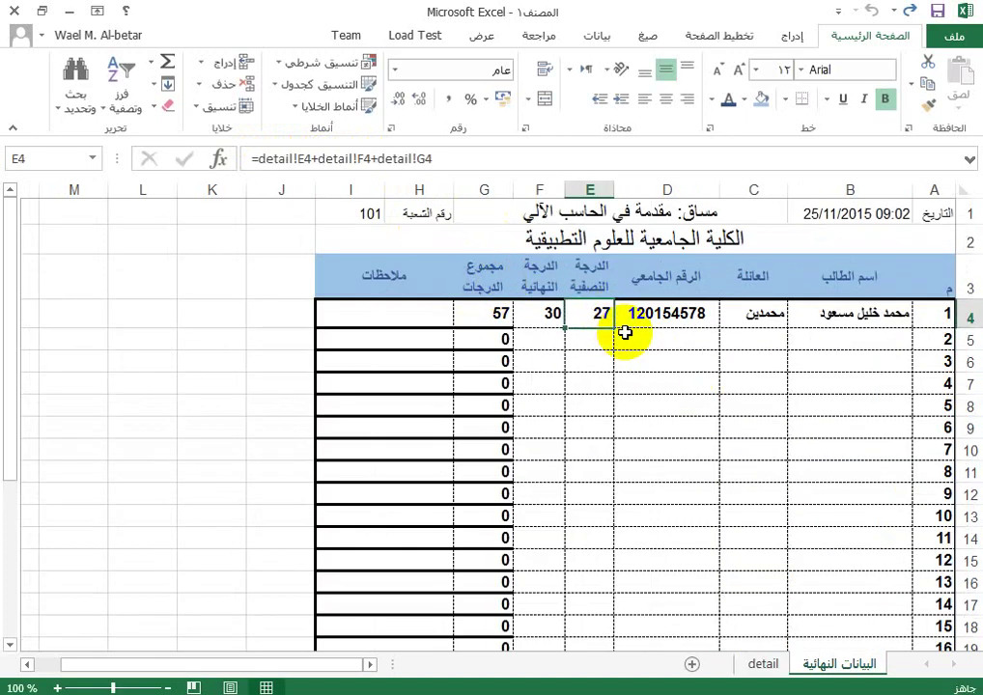
Step: Raise the first student's attendance in G4 of detail to 10, then select B5 on البيانات النهائية
left_click(766, 663)
left_click(493, 285)
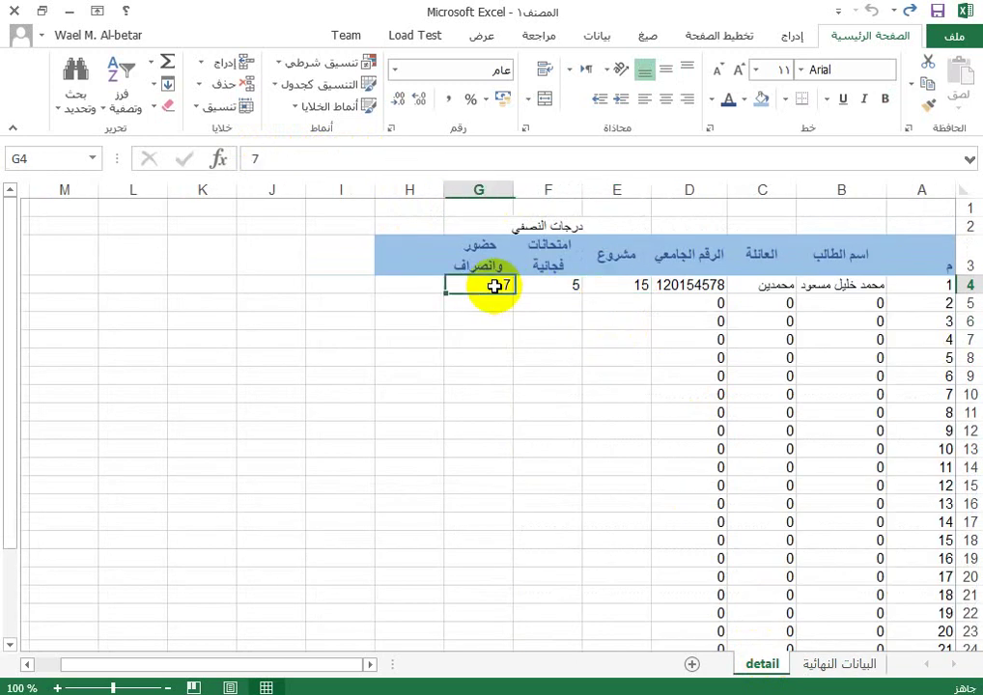
type("10")
key("Return")
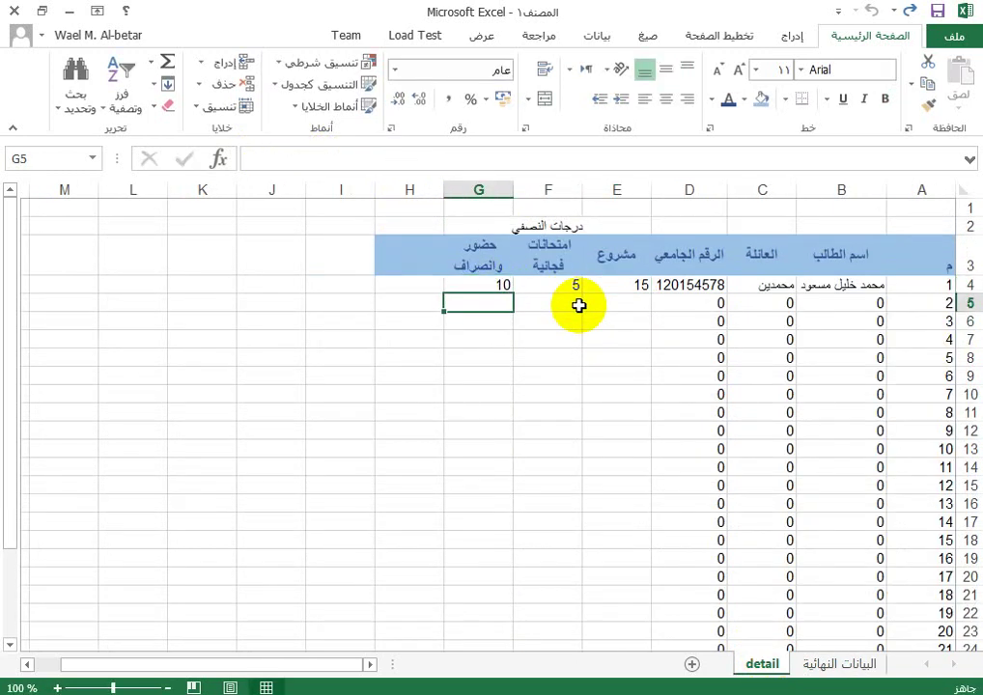
left_click(848, 665)
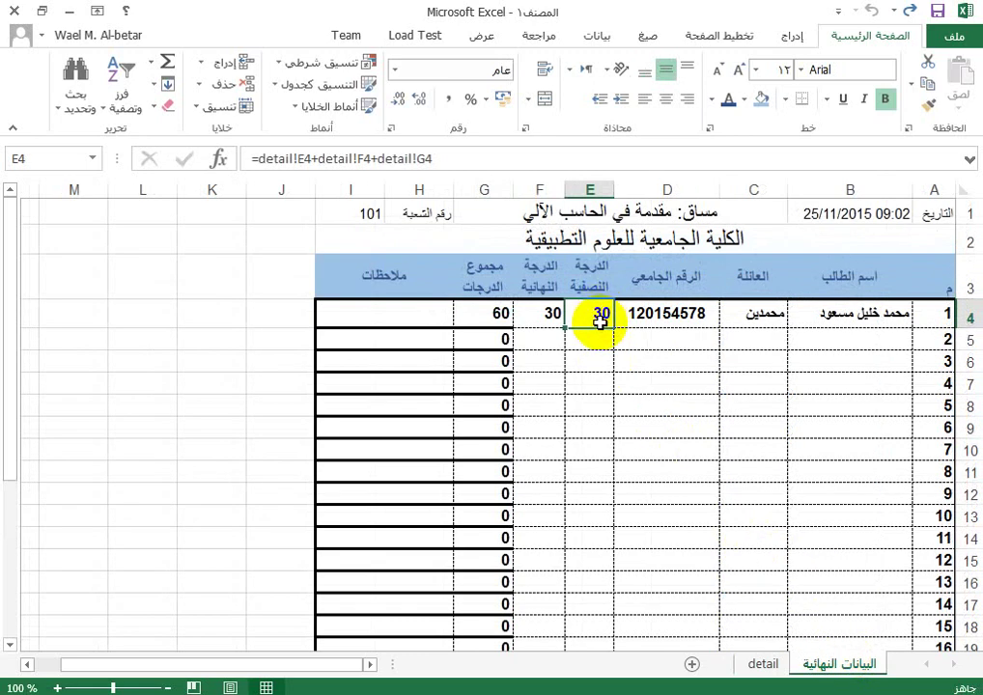
left_click(878, 343)
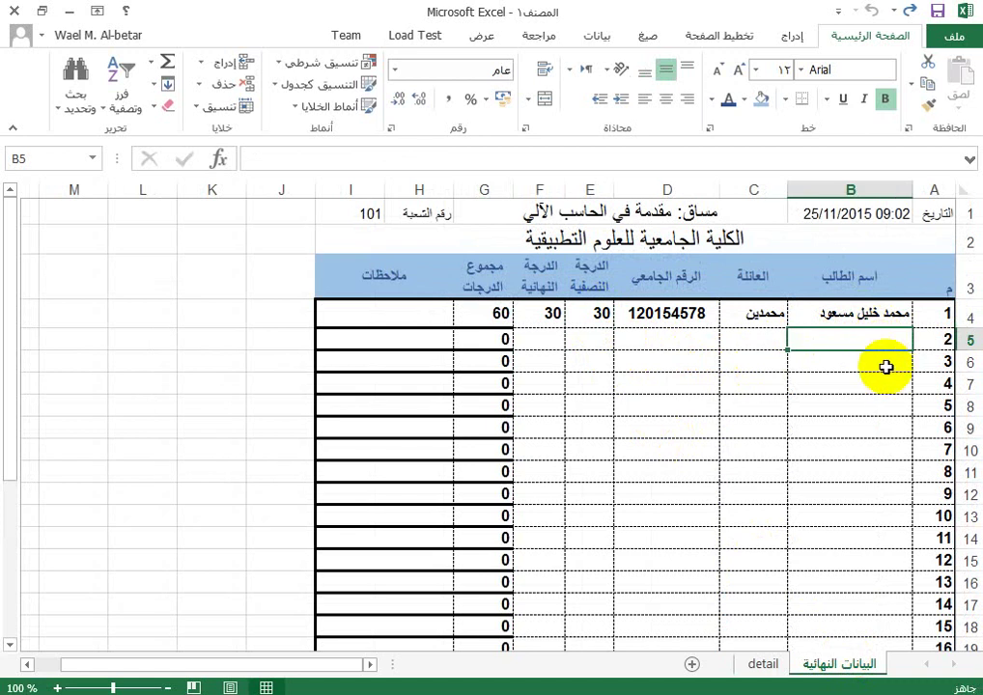
Step: Fill B5, C5 and D5 with the second student's full name, family name and university number
type("s")
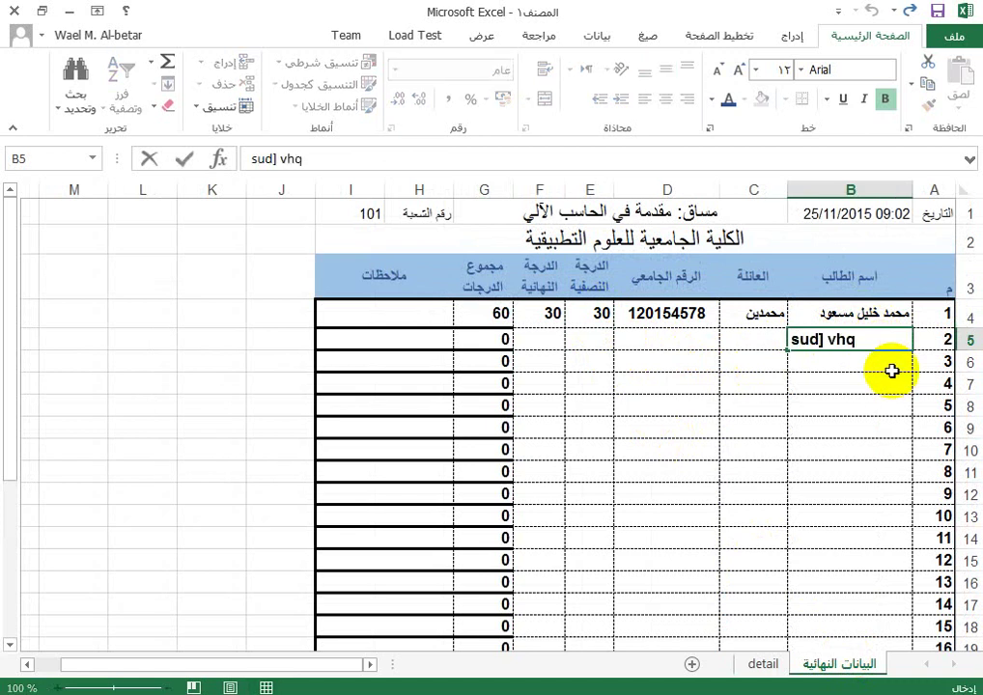
key("BackSpace")
key("BackSpace")
key("BackSpace")
key("BackSpace")
key("BackSpace")
key("BackSpace")
key("BackSpace")
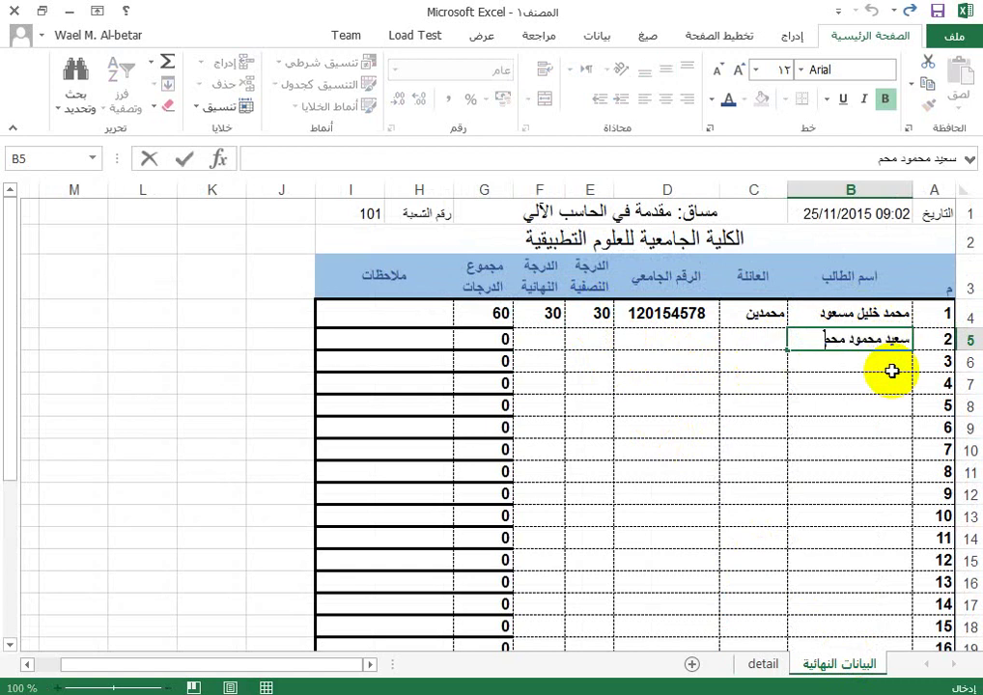
key("Return")
key("Up")
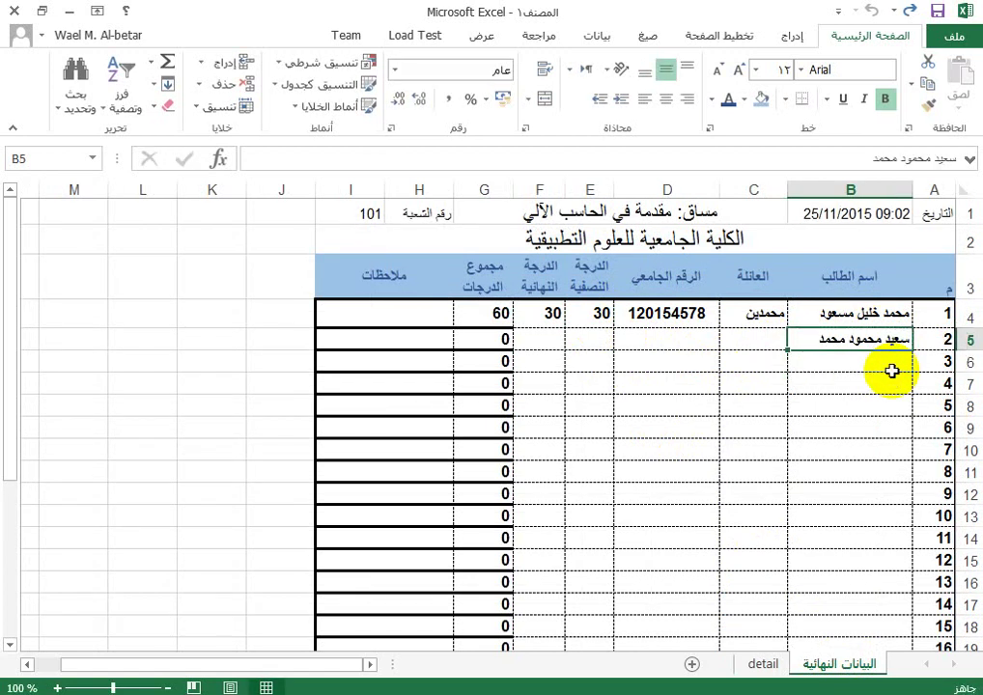
key("Tab")
type("را")
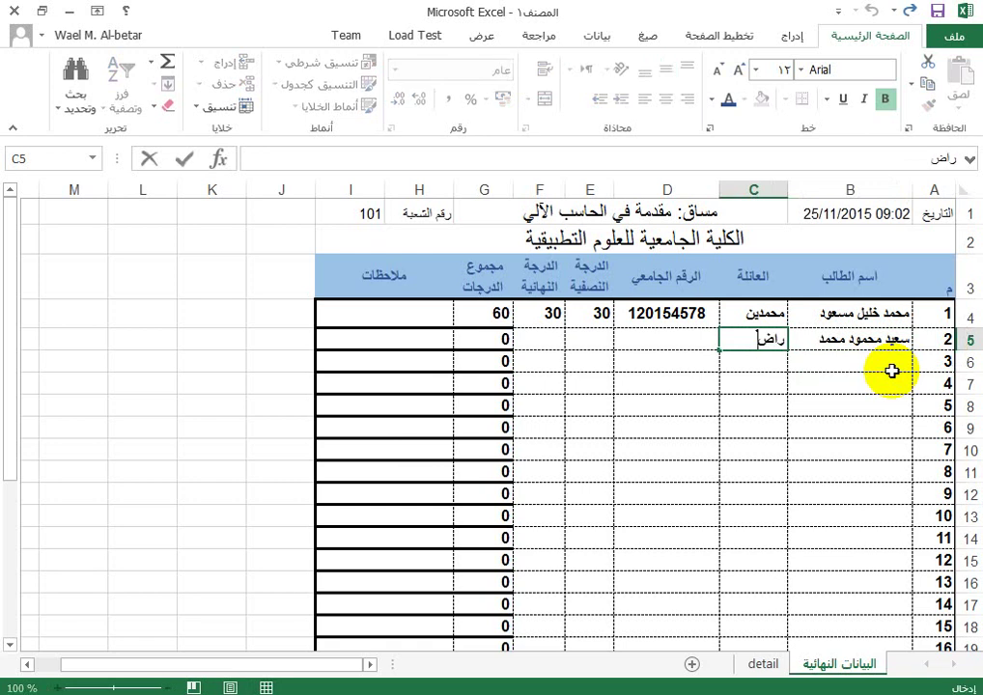
type("ضي")
key("Tab")
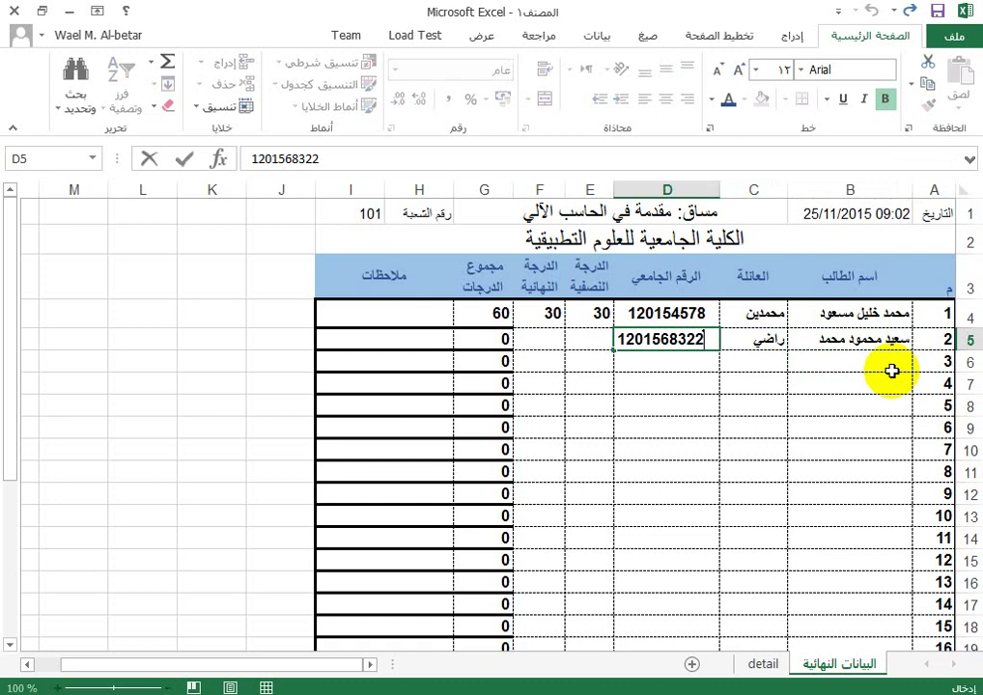
key("Tab")
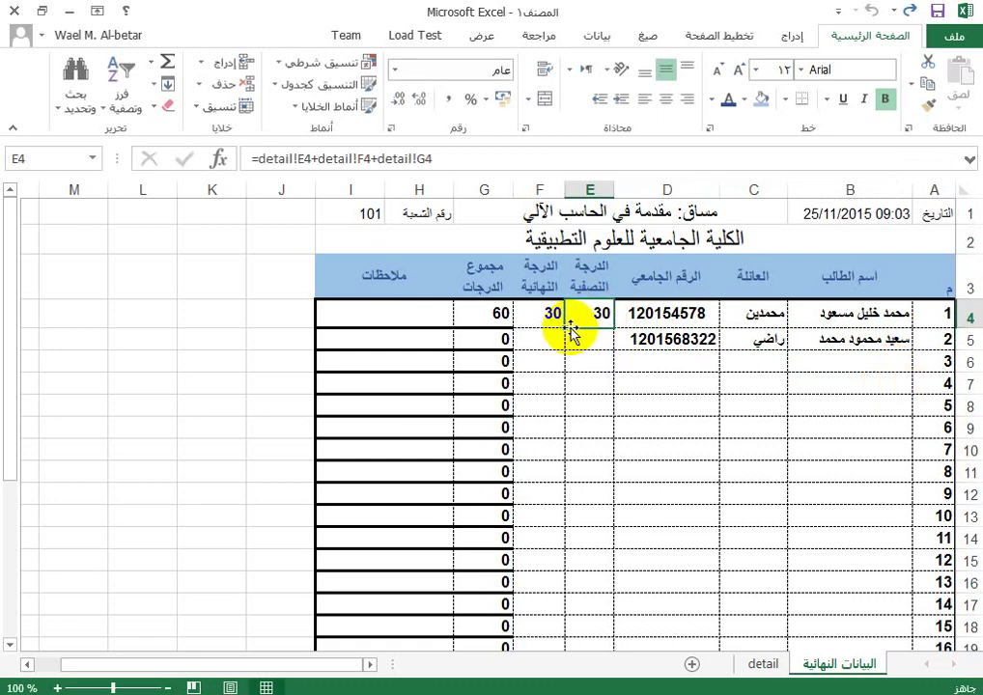
Step: Copy the coursework formula from E4 down column E of the final sheet
left_click_drag(569, 328, 602, 606)
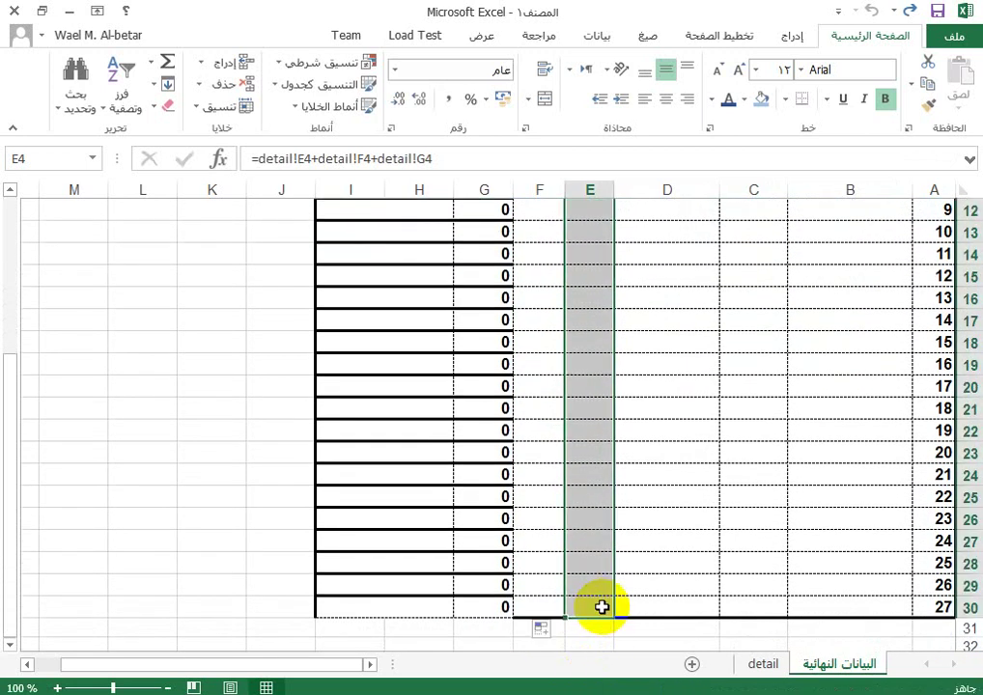
left_click(763, 664)
Step: Enter detail scores 7, 3 and 7 in E5:G5 and verify the final sheet's total of 17
left_click(618, 305)
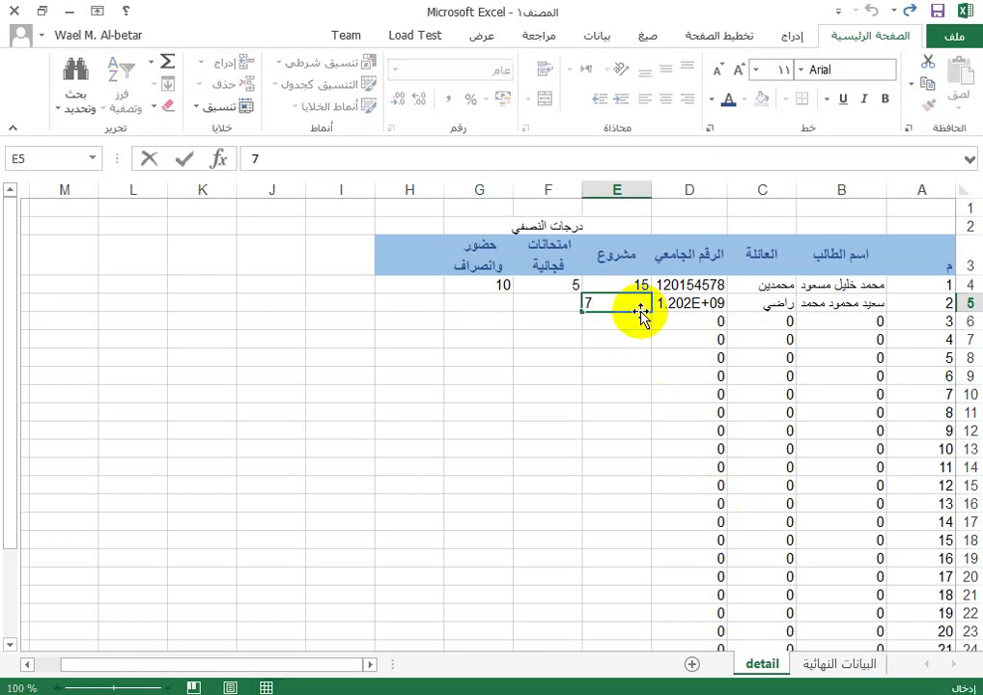
key("Tab")
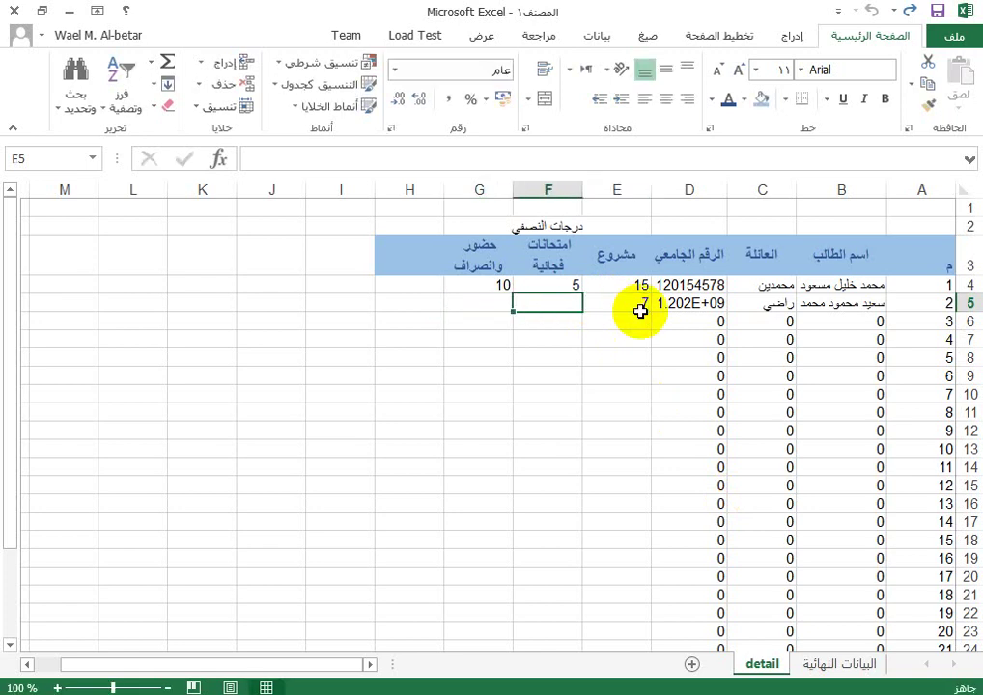
key("Tab")
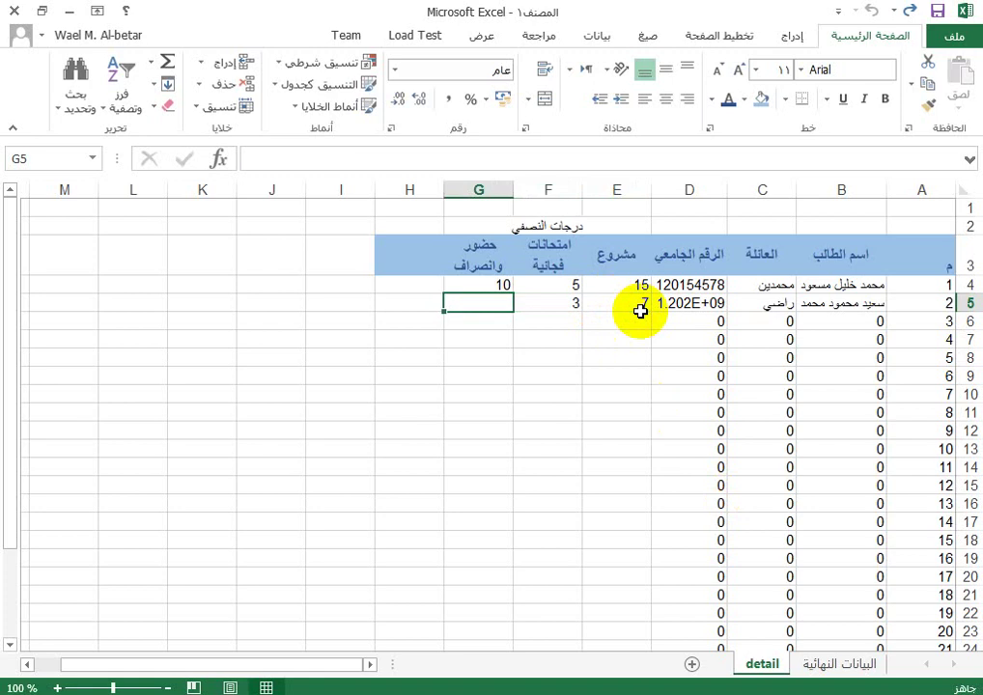
type("7")
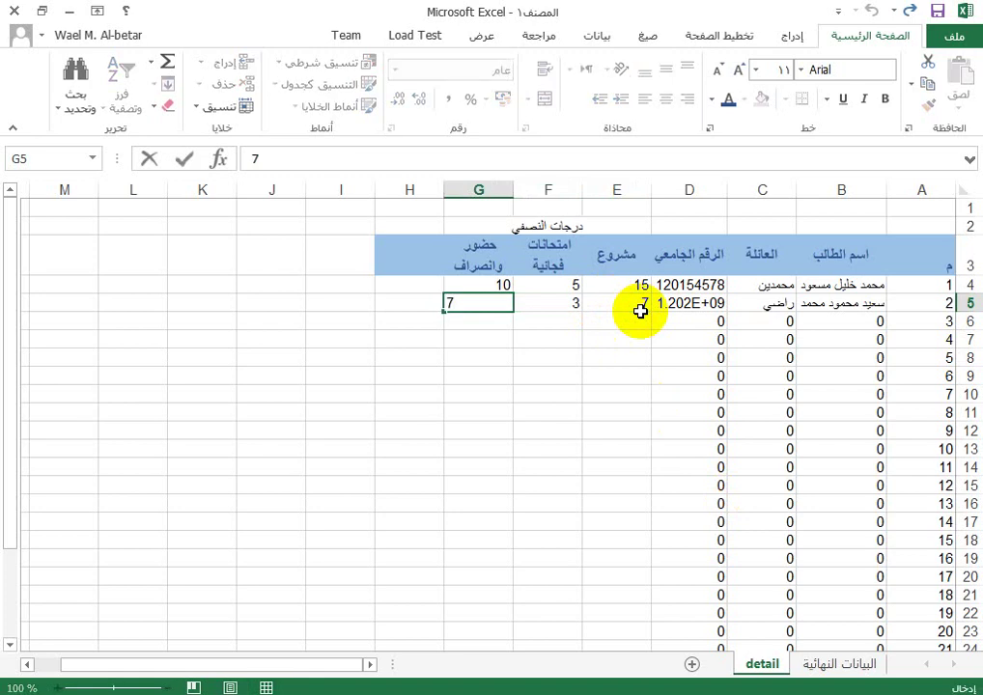
key("Return")
left_click(840, 666)
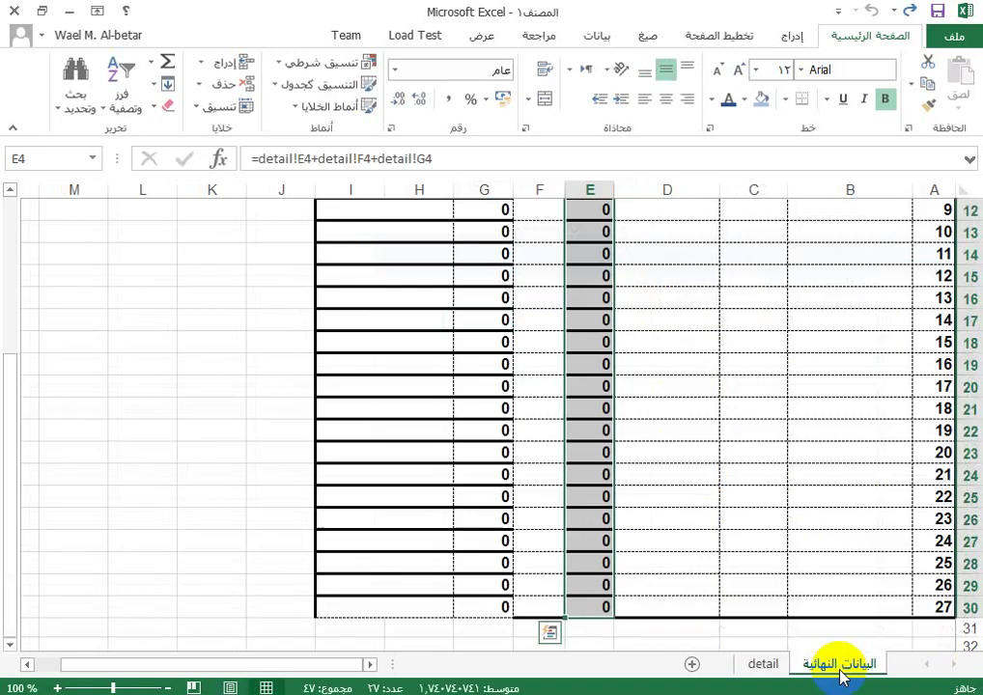
scroll(536, 386, "up", 4)
left_click(600, 333)
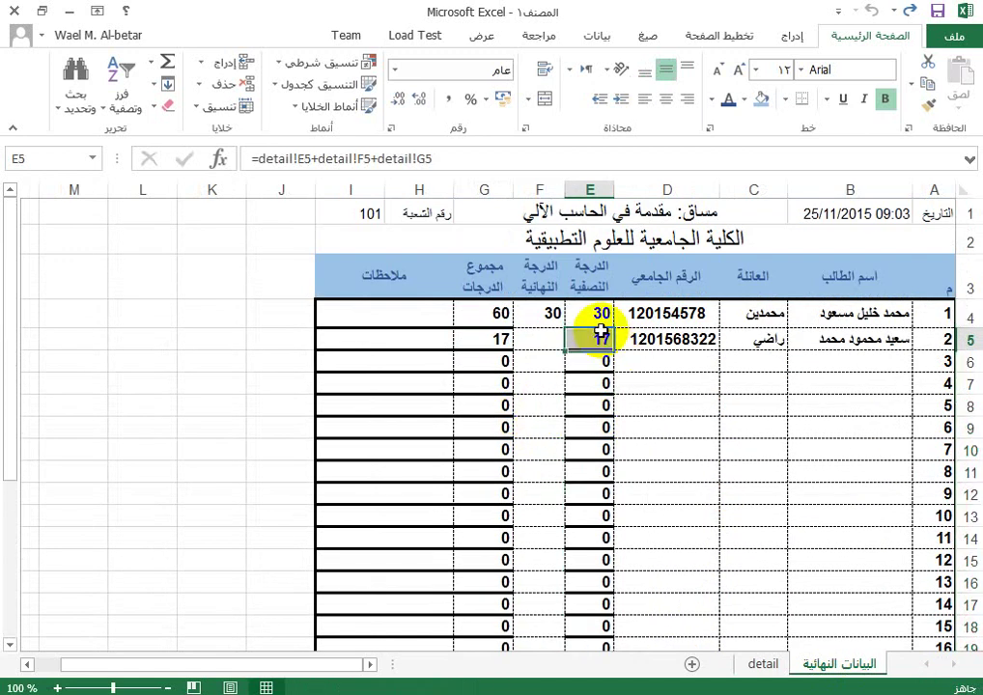